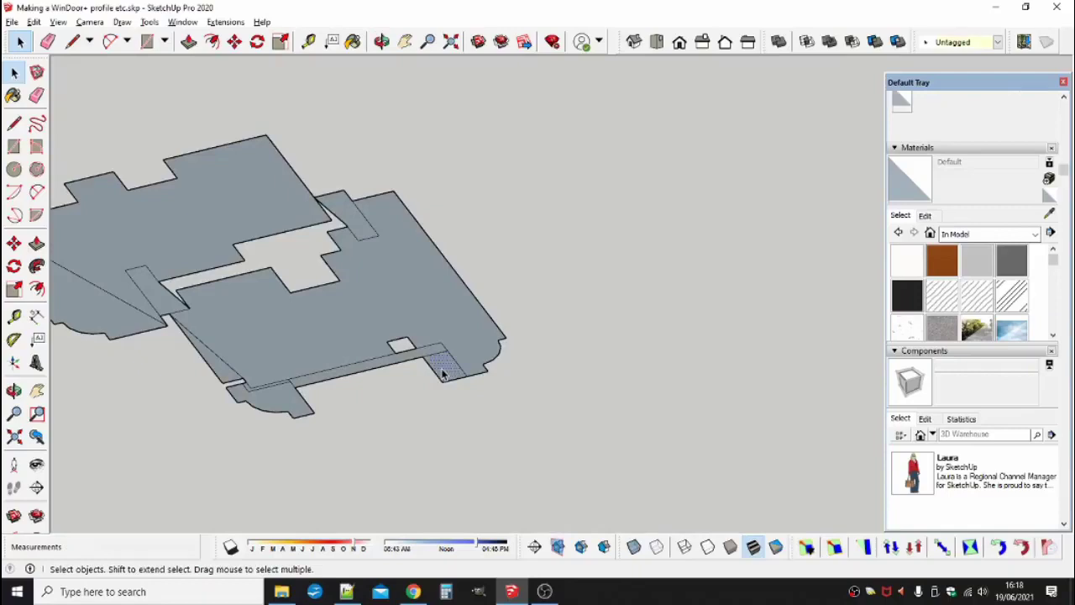
- Group the small rectangular glass face beside the front profile's rounded bead and open the group for editing
right_click(443, 374)
left_click(443, 374)
right_click(442, 374)
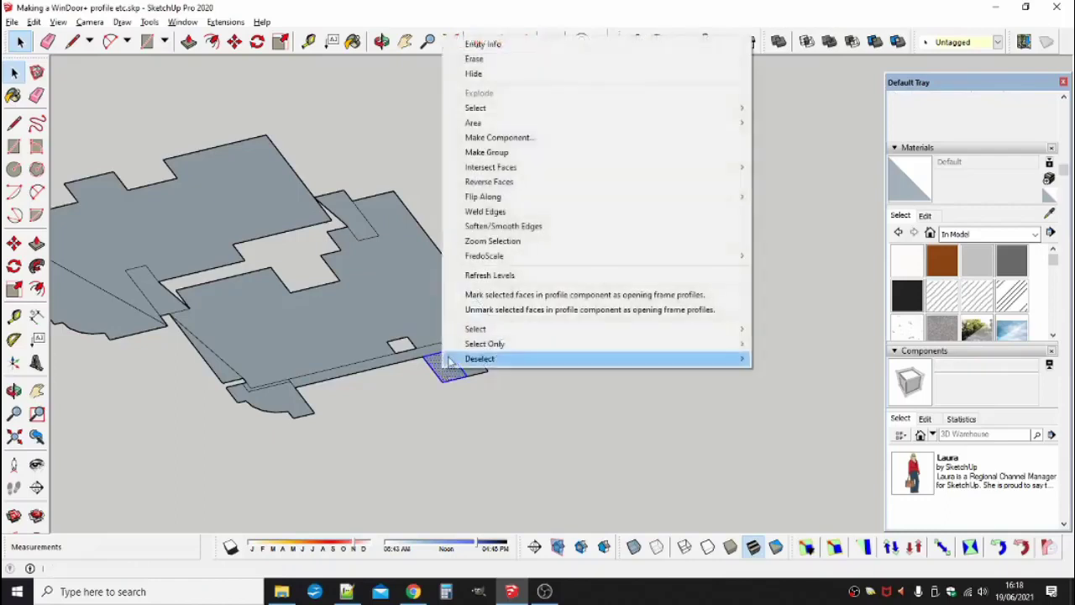
left_click(510, 158)
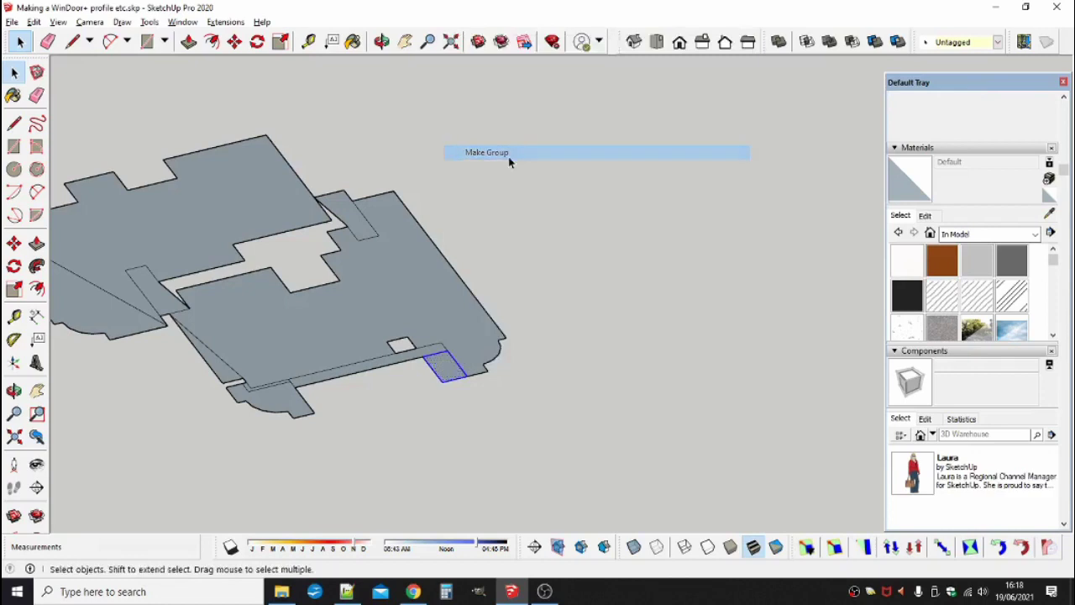
double_click(443, 376)
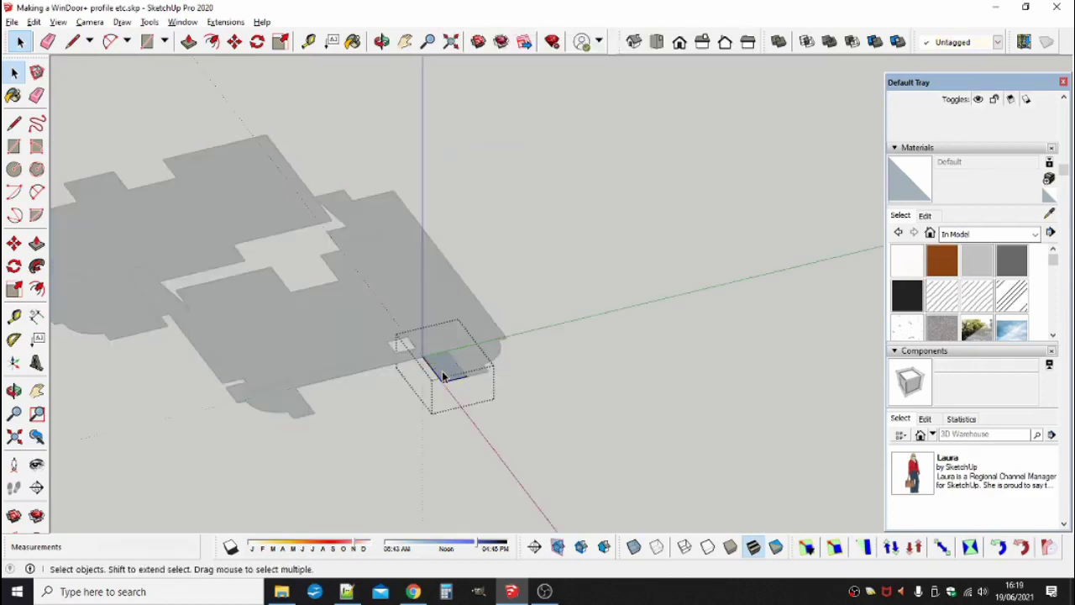
scroll(433, 380, "up", 3)
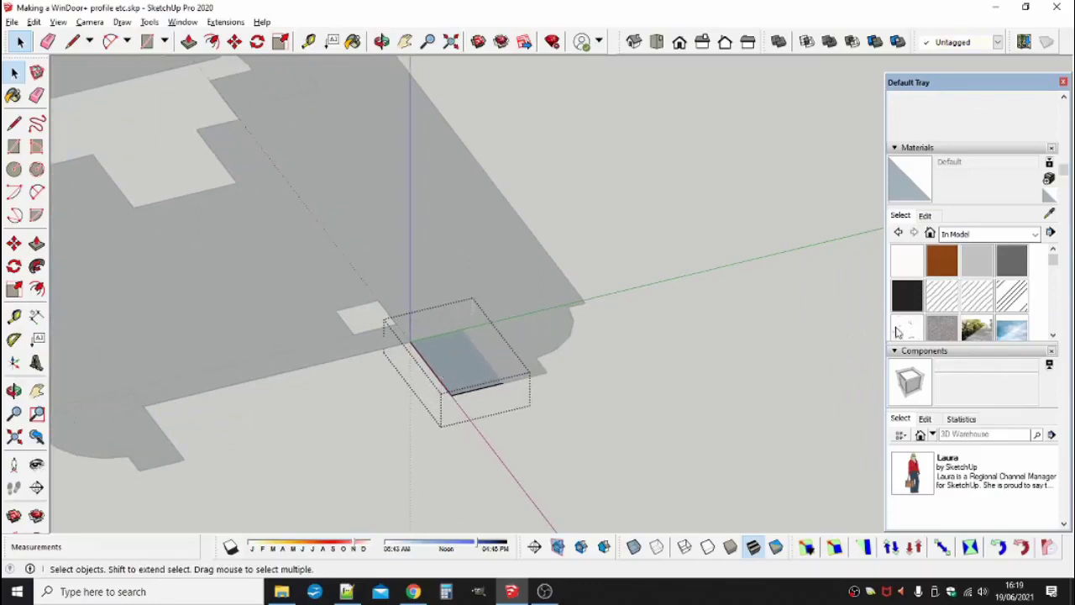
left_click(976, 331)
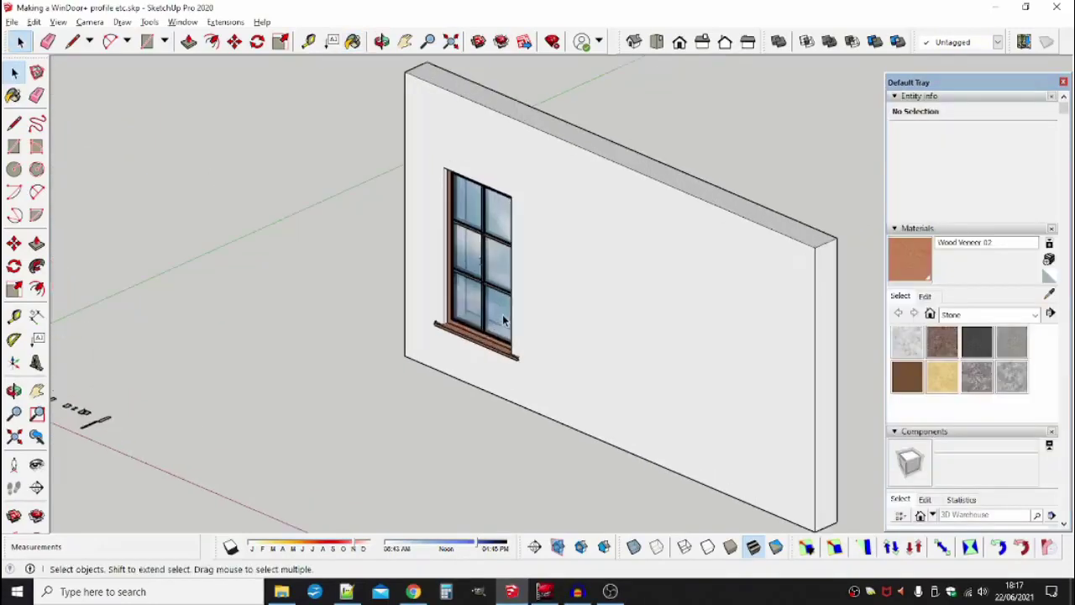
- Examine the glazing and frame of the finished window in the wall up close
scroll(503, 314, "up", 6)
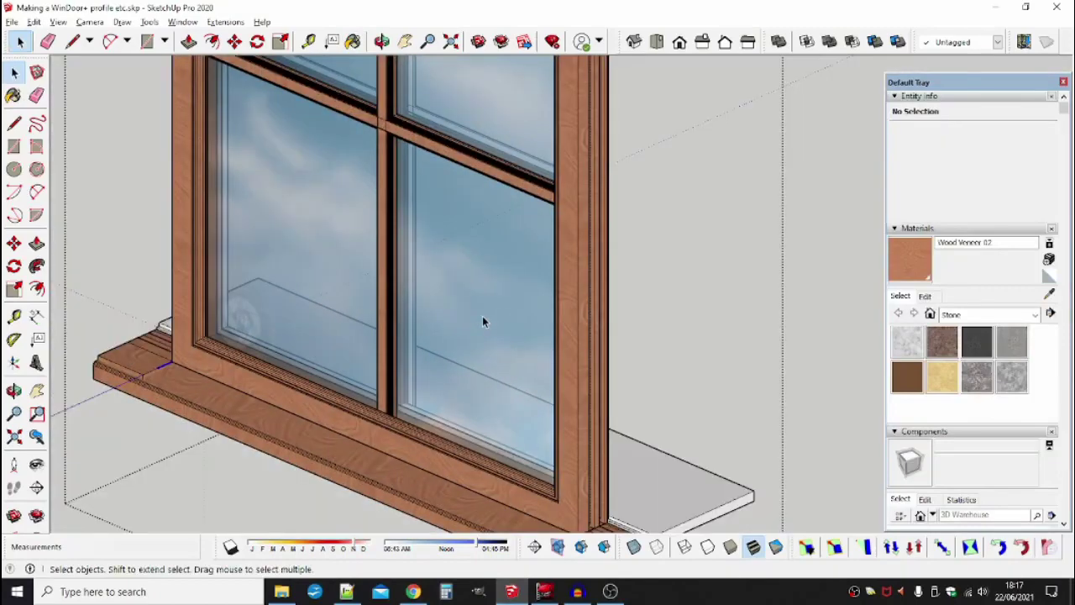
scroll(482, 322, "up", 4)
middle_click_drag(482, 321, 571, 399)
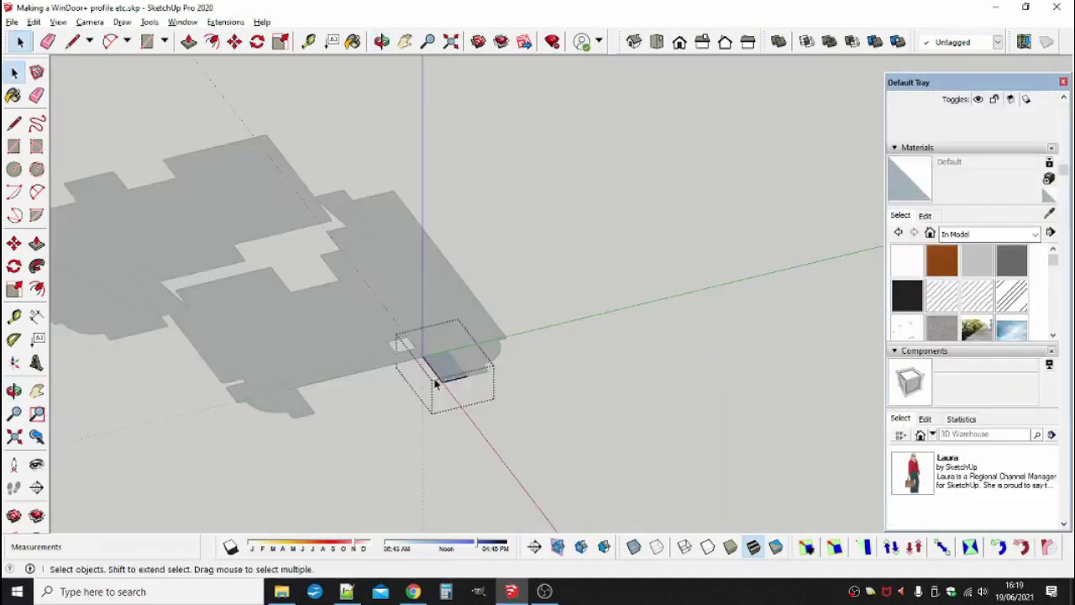
- Paint the grouped glass face with Glass inside on its upper side and Glass outside on its underside
scroll(435, 378, "up", 3)
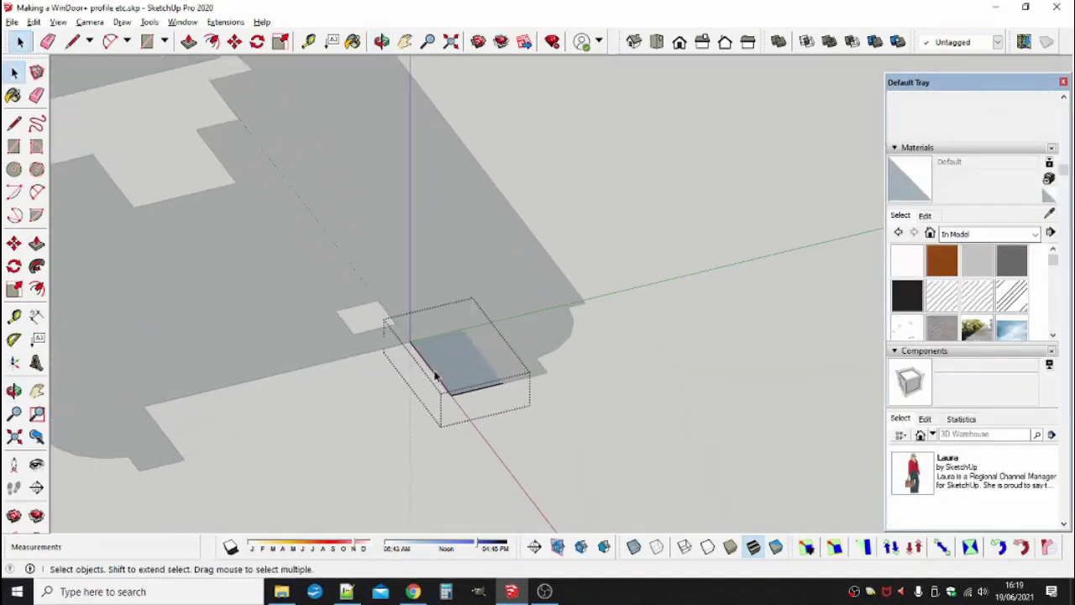
left_click(976, 327)
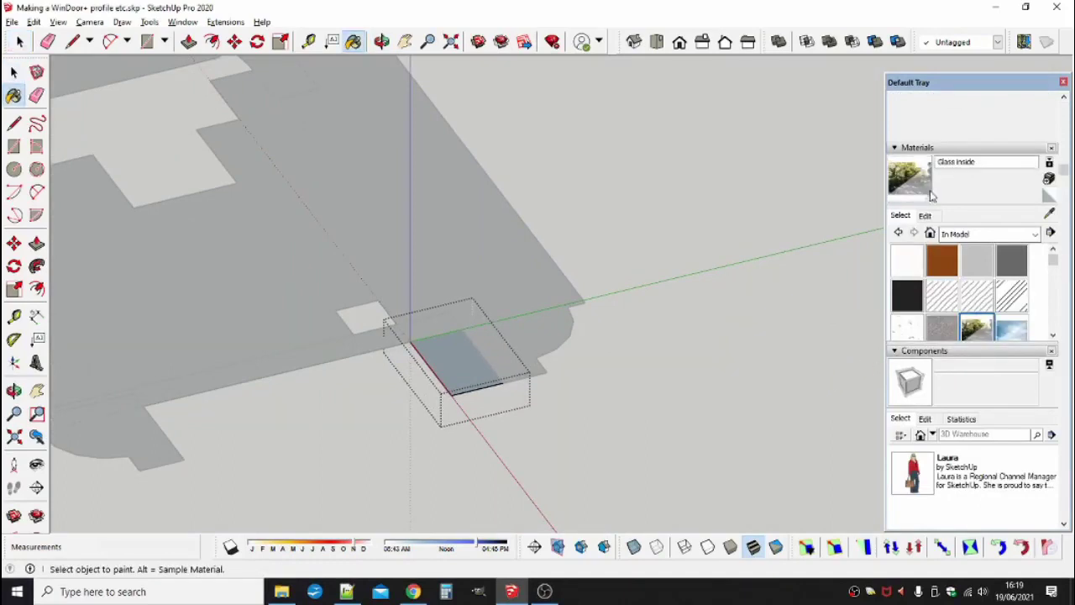
left_click(463, 359)
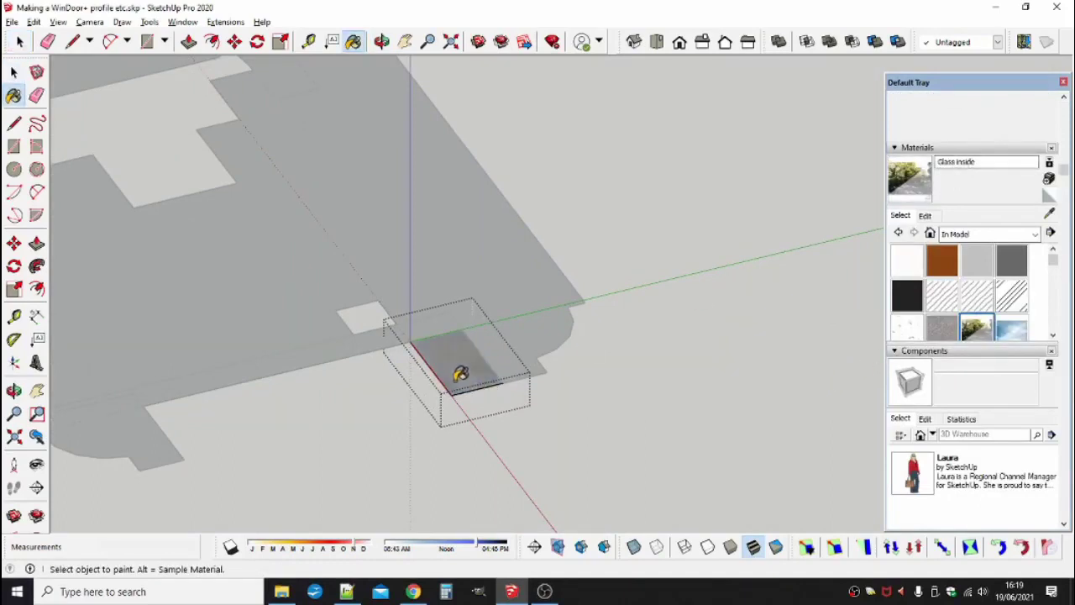
left_click(1004, 329)
mouse_move(533, 487)
middle_mouse_down()
mouse_move(600, 204)
mouse_move(592, 210)
middle_mouse_up()
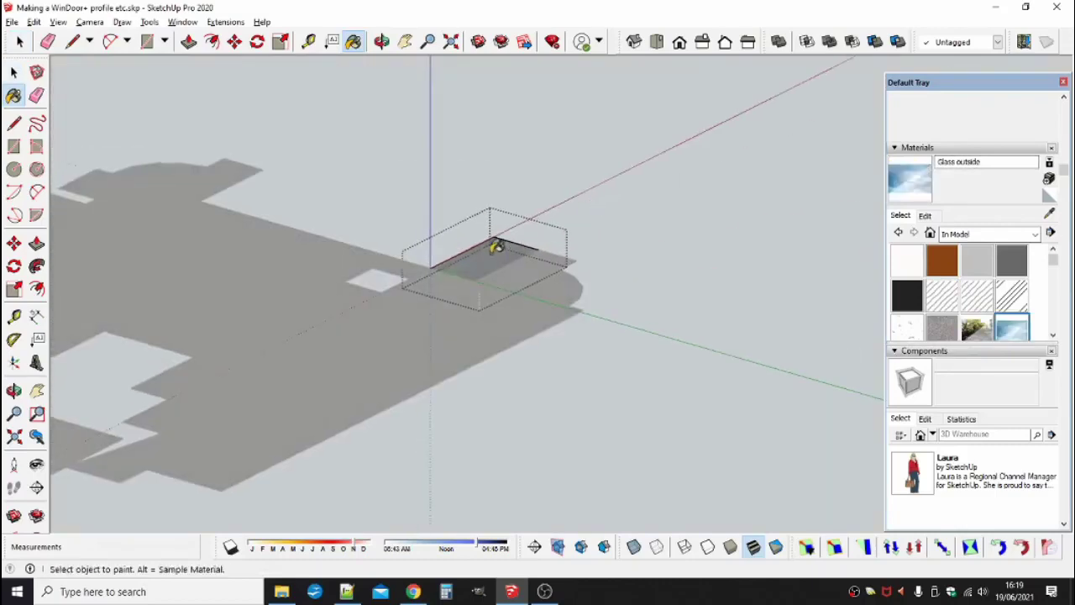
middle_click_drag(526, 199, 417, 443)
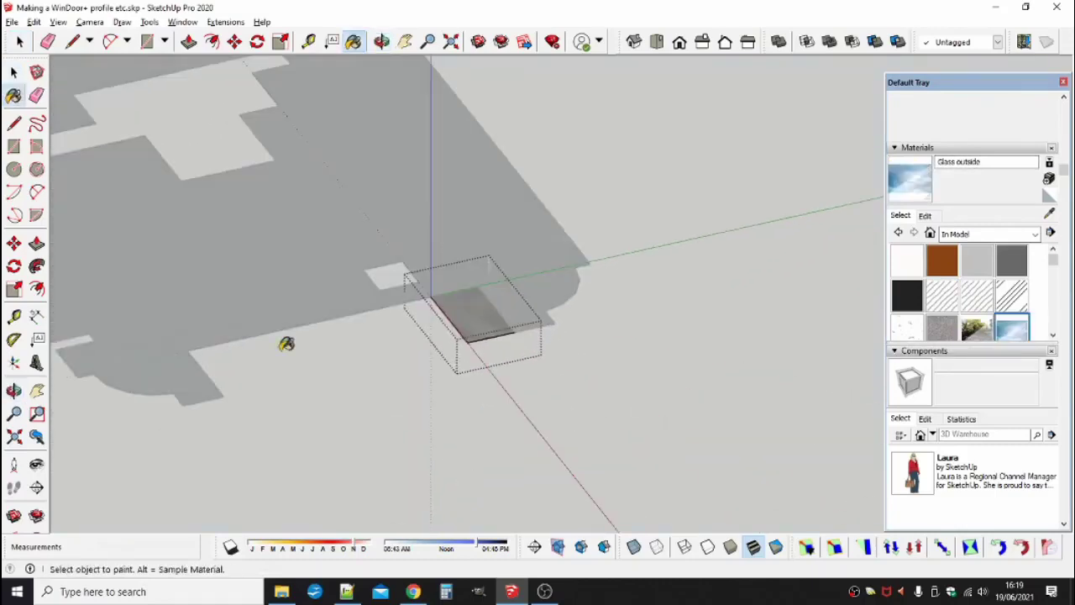
- Close the group and copy the glass piece to the opposite end of the front profile's glazing gap, aligned with the profile corner
left_click(13, 72)
left_click(446, 379)
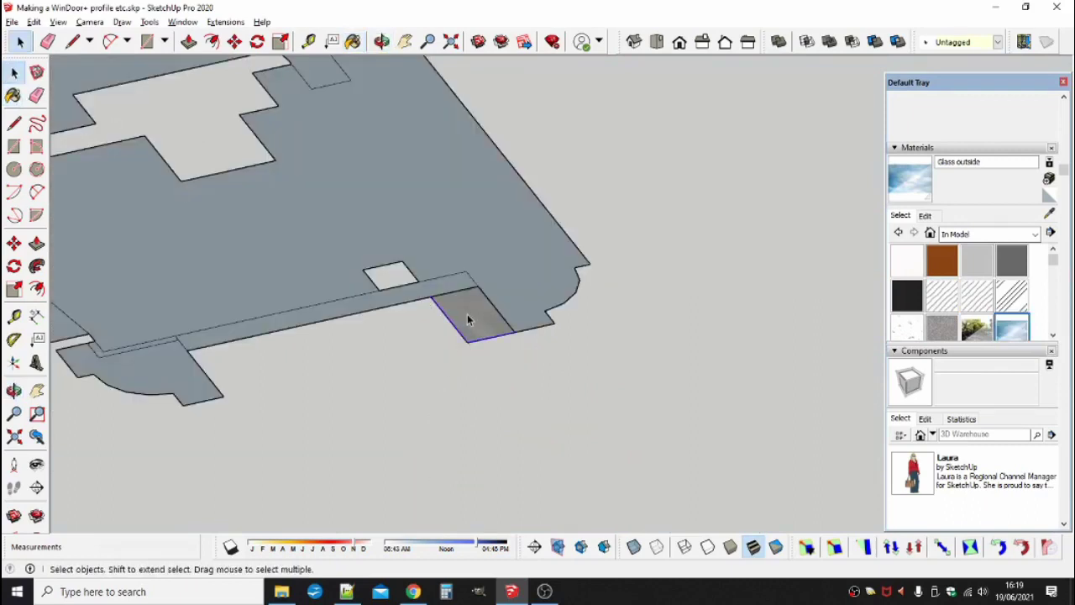
left_click(14, 243)
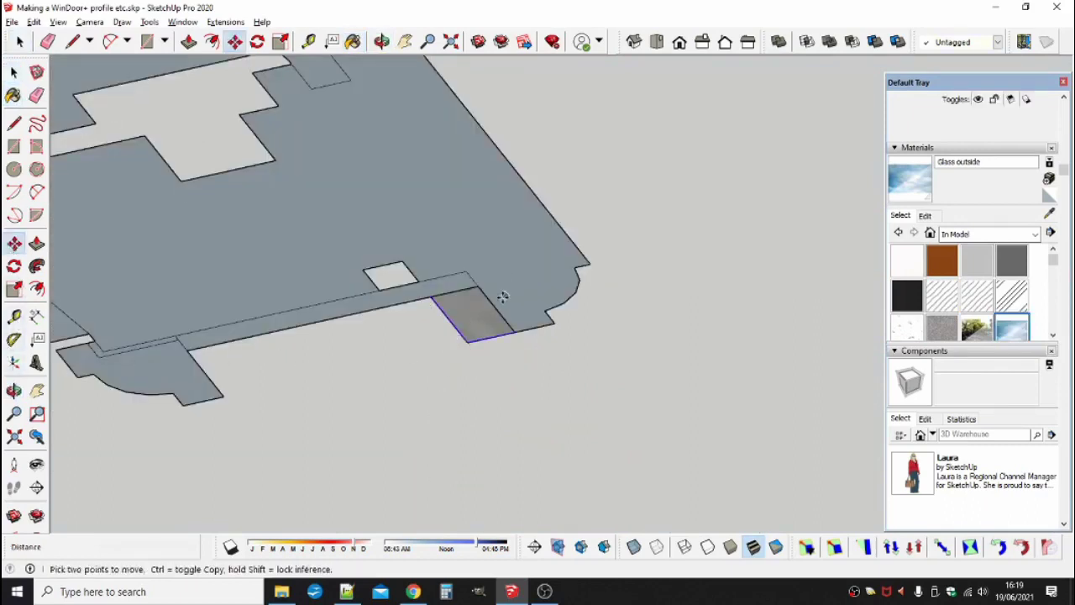
key("ctrl")
left_click(427, 294)
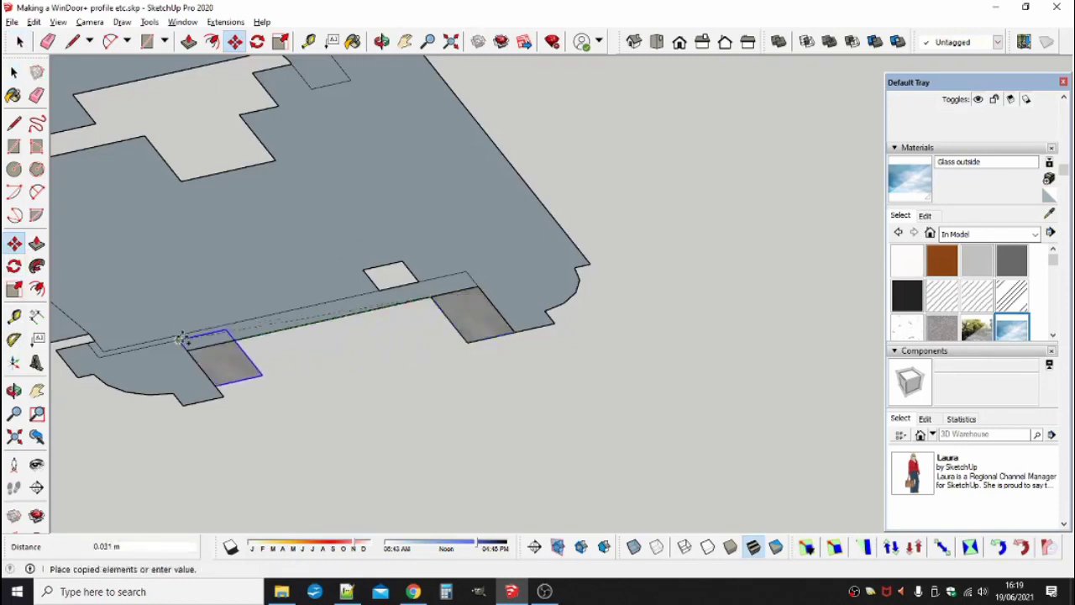
left_click(186, 349)
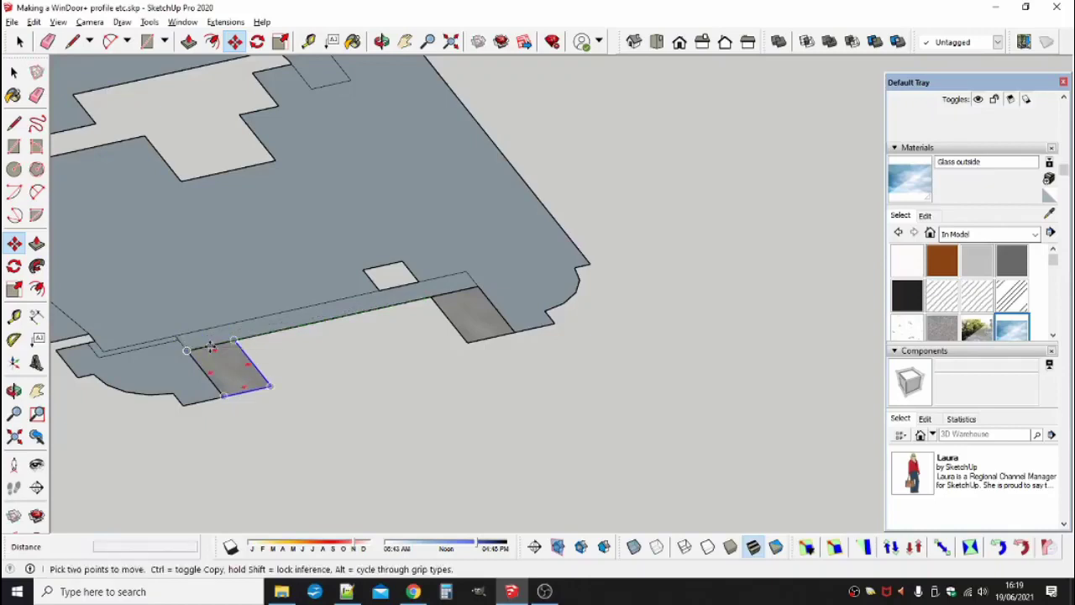
- Place another copy of the glass piece midway between the two end pieces along the front profile's edge
key("ctrl")
left_click(210, 347)
left_click(331, 314)
scroll(313, 342, "down", 2)
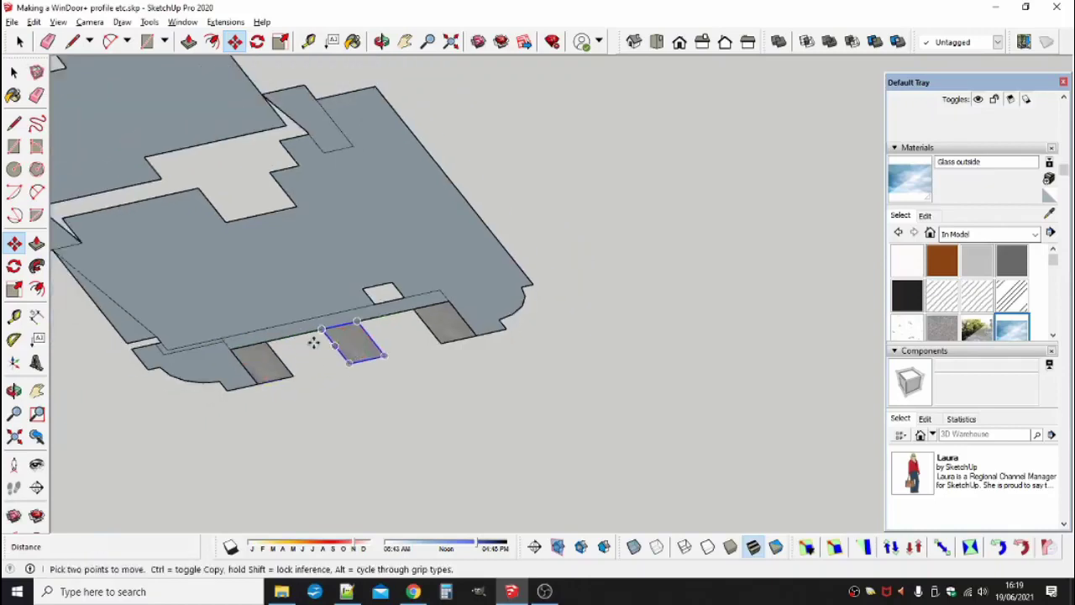
- Copy the three glass groups together from the front profile to the glazing gap of the profile beyond the bead shapes
key("space")
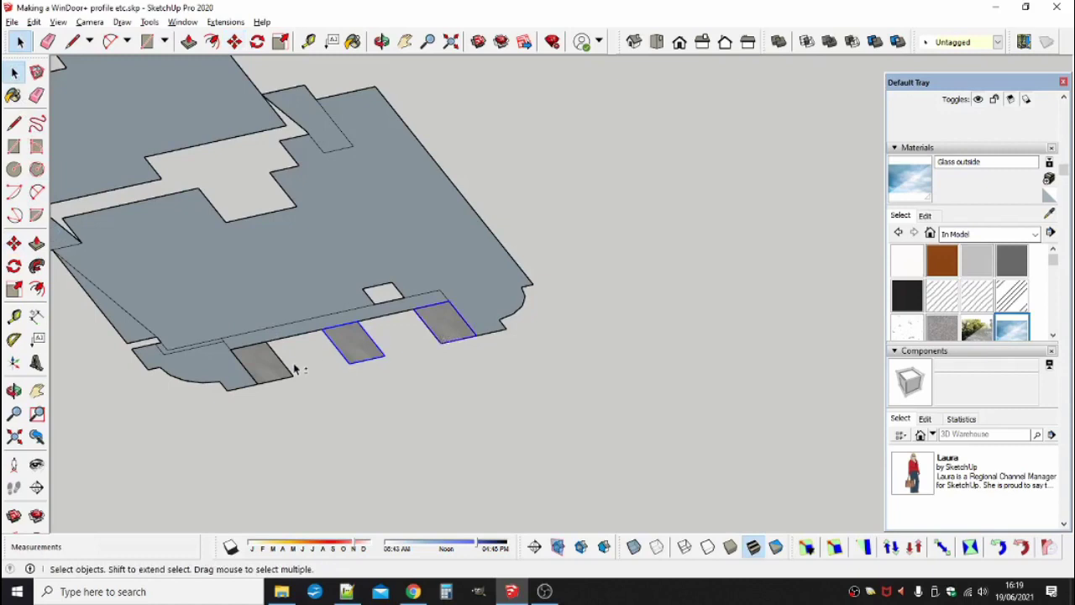
left_click(14, 245)
key("ctrl")
left_click(341, 325)
scroll(338, 324, "down", 5)
scroll(248, 172, "up", 5)
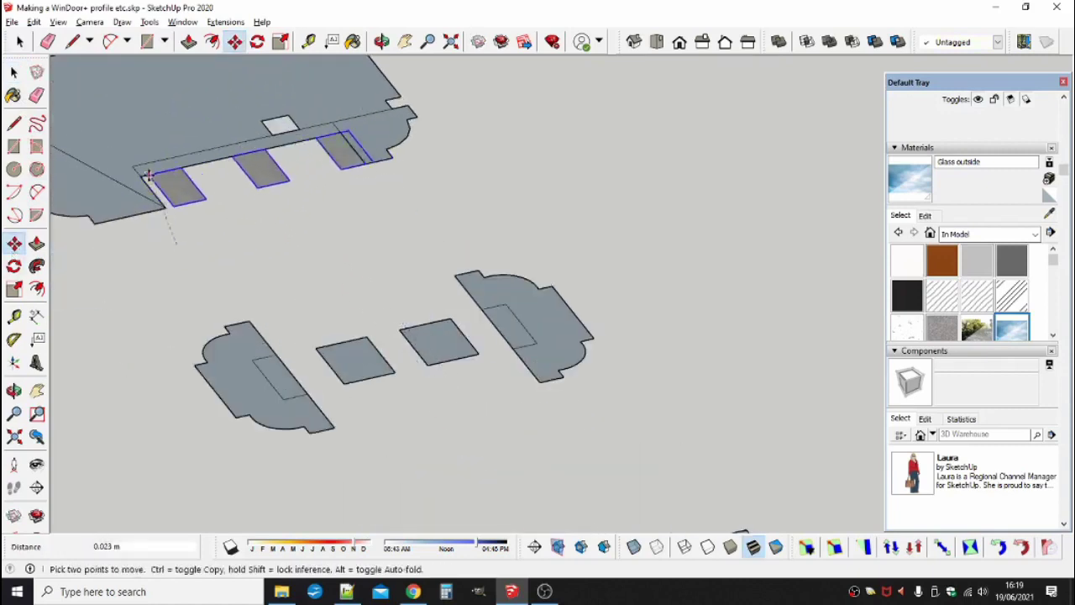
left_click(237, 157)
scroll(246, 237, "down", 4)
left_click(14, 73)
scroll(317, 188, "down", 5)
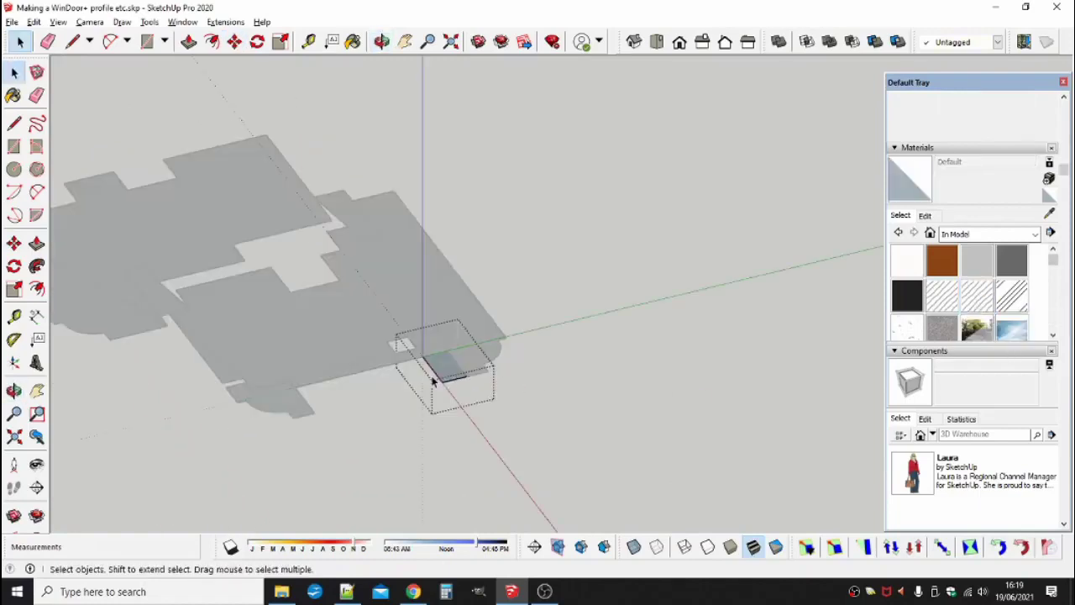
- Apply Glass inside to the open group's upper face and Glass outside to the reverse face
scroll(433, 379, "up", 3)
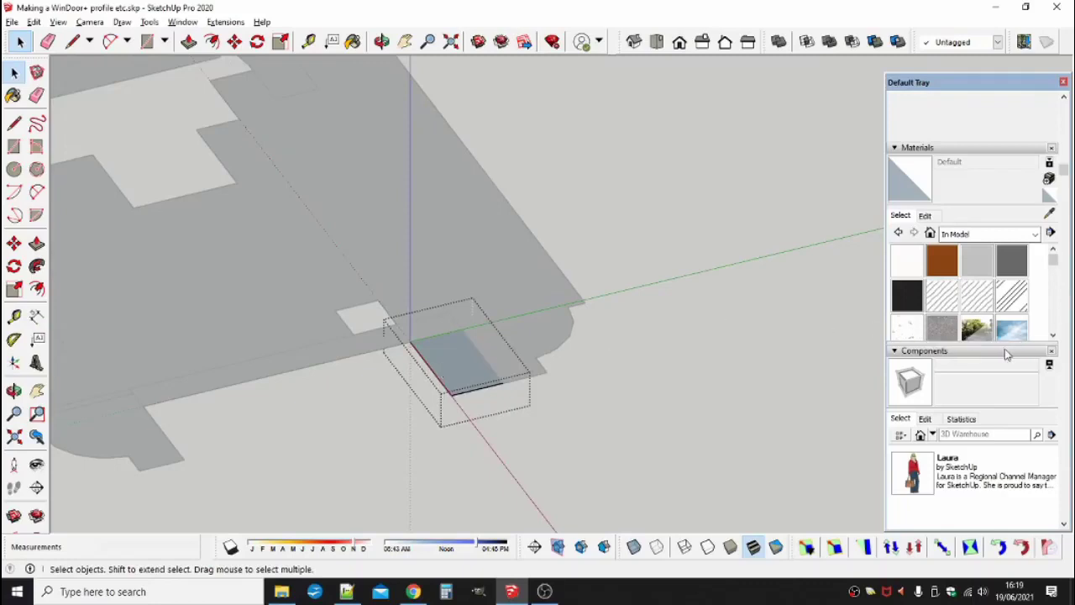
left_click(977, 336)
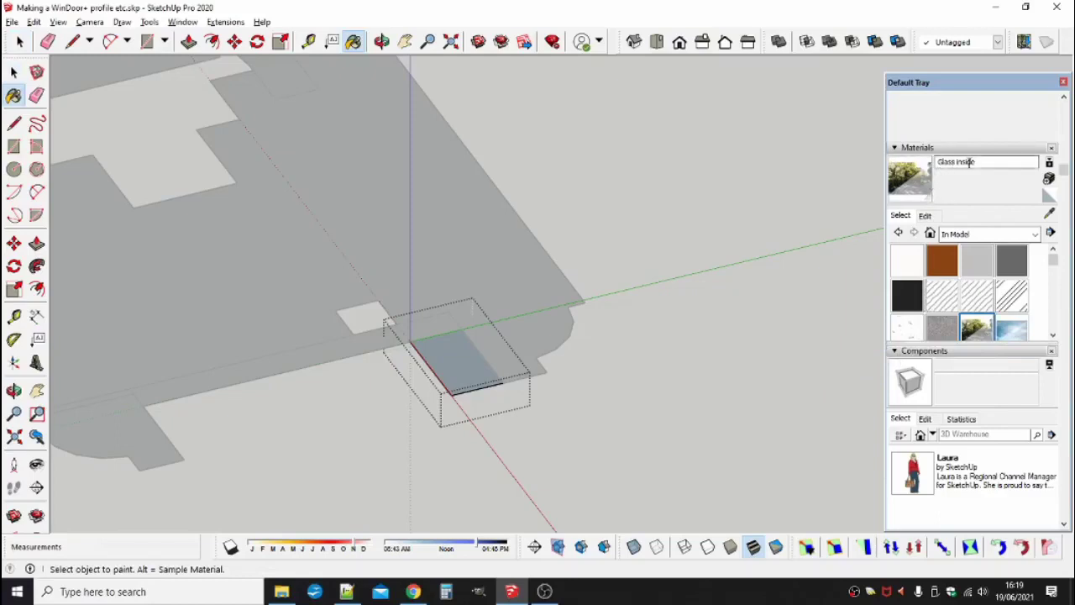
left_click(460, 374)
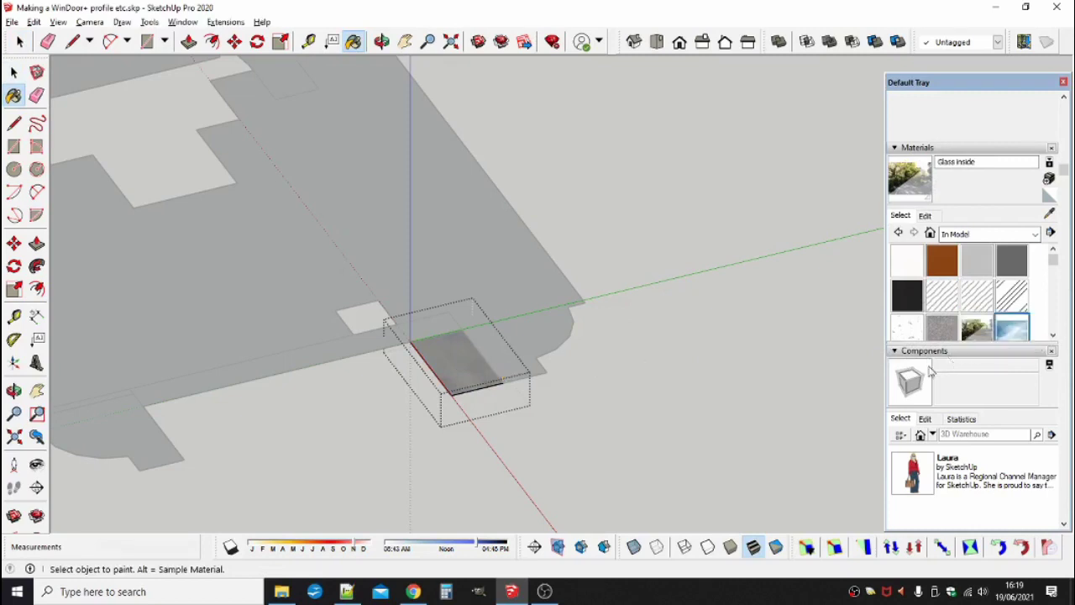
left_click(1008, 328)
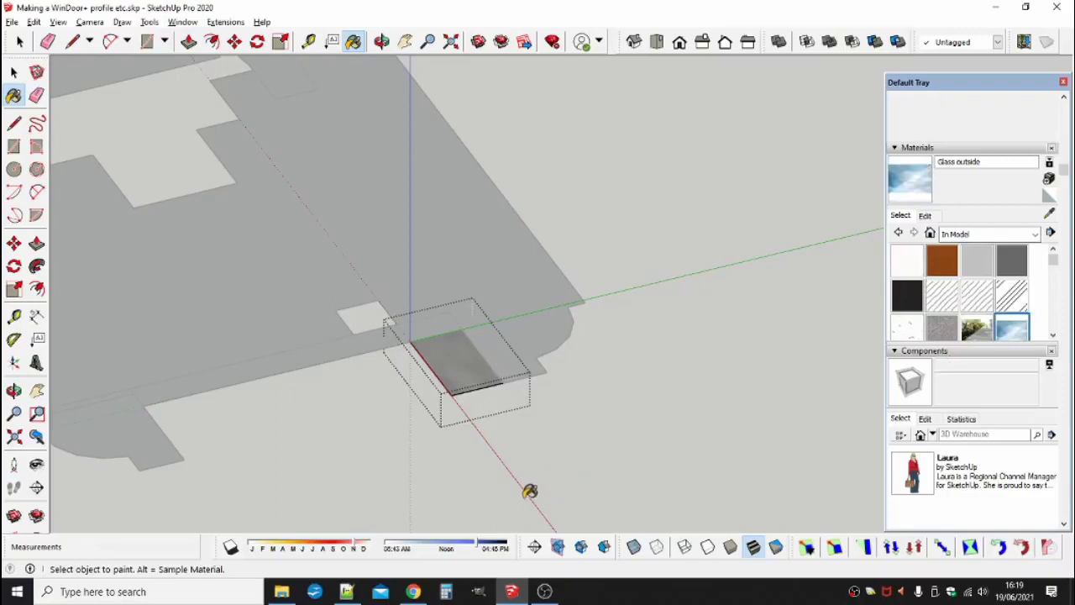
middle_click_drag(533, 496, 596, 203)
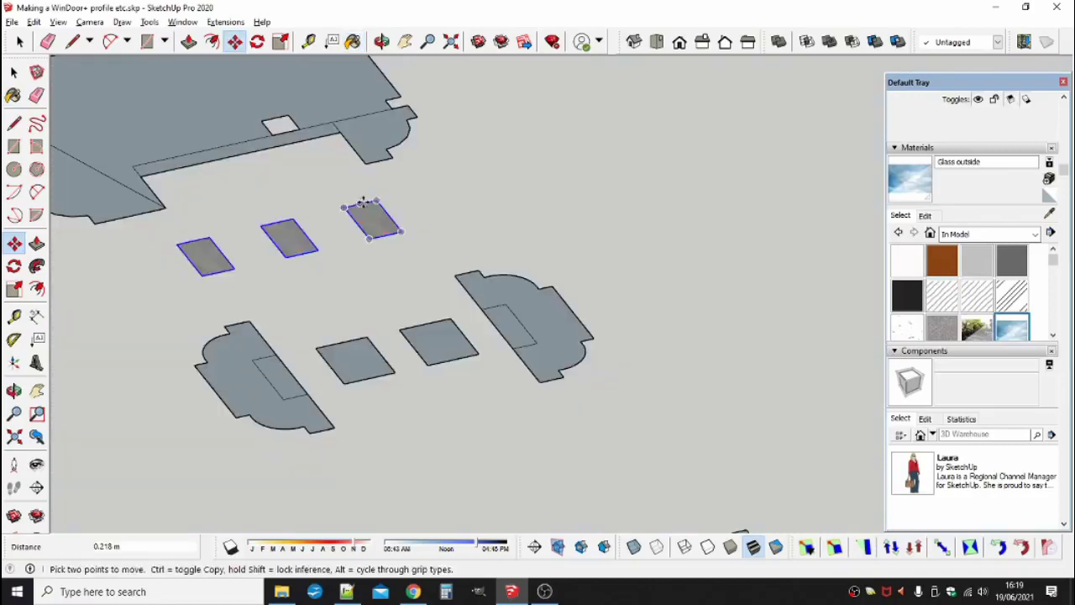
- Move the three copied glass groups by their corner into the glazing gap of the second profile
left_click(179, 241)
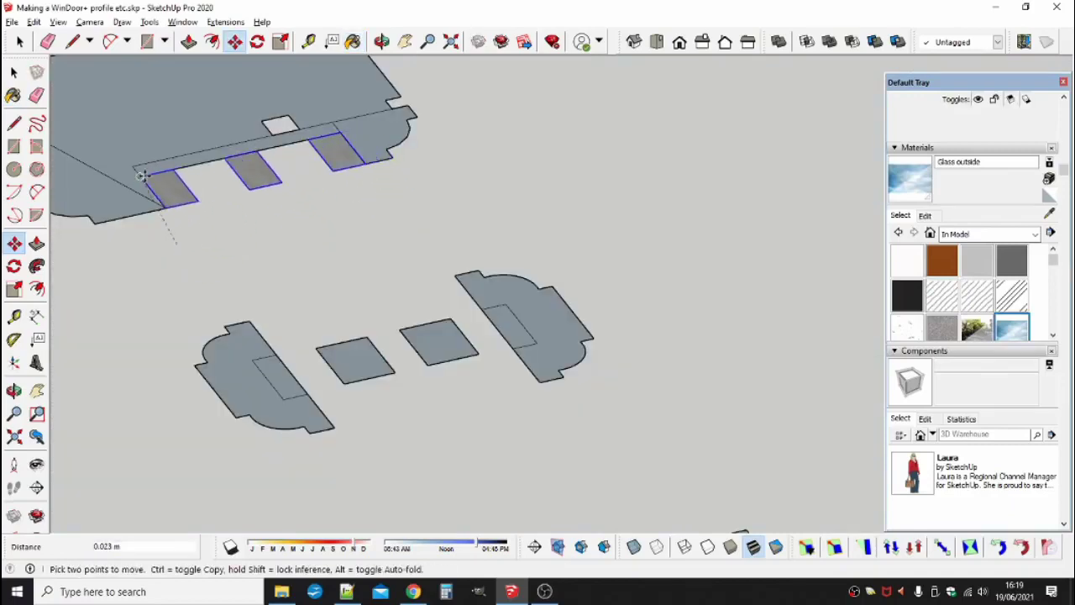
left_click(159, 179)
scroll(247, 244, "down", 5)
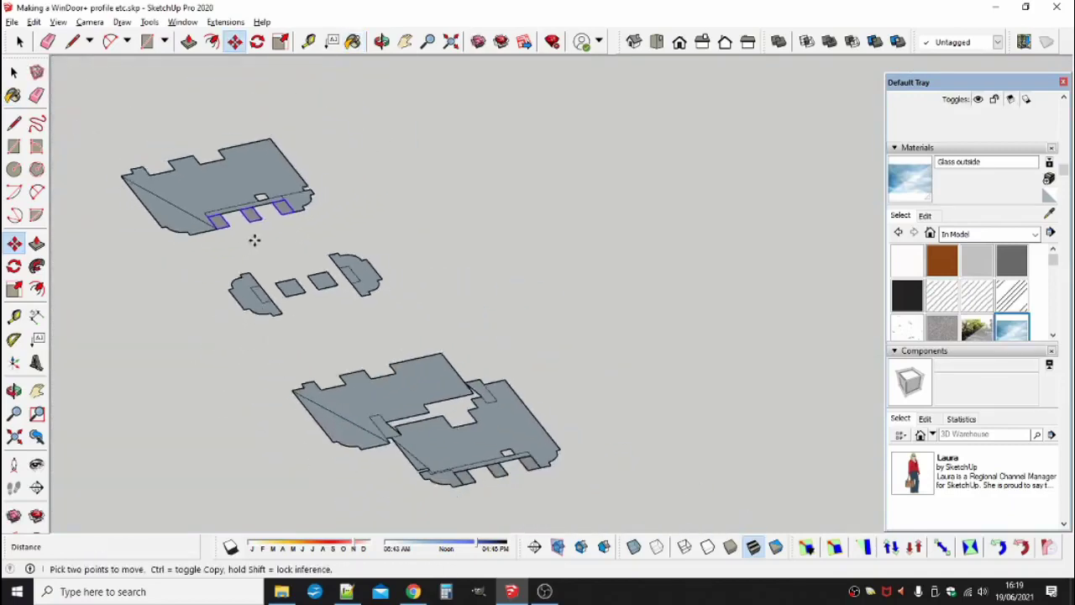
left_click(19, 42)
scroll(319, 190, "down", 4)
scroll(323, 193, "down", 2)
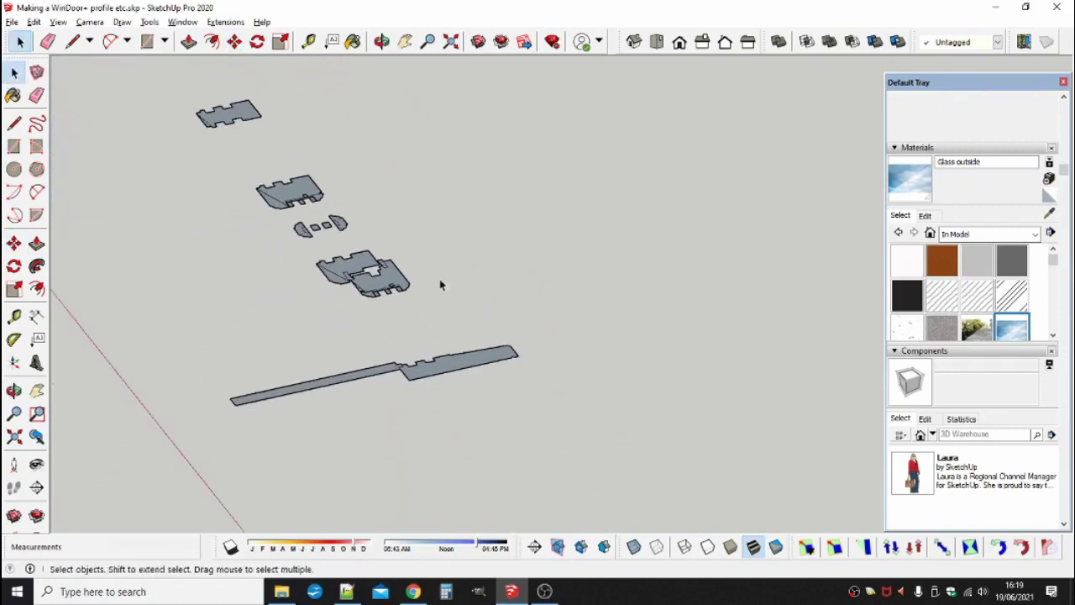
- Paint the main faces of the overlapping front profiles with the [Sketchy_Lines_Wavy_45_A]2 hatch material, leaving the small seal and glass faces unpainted
middle_click_drag(472, 323, 504, 374)
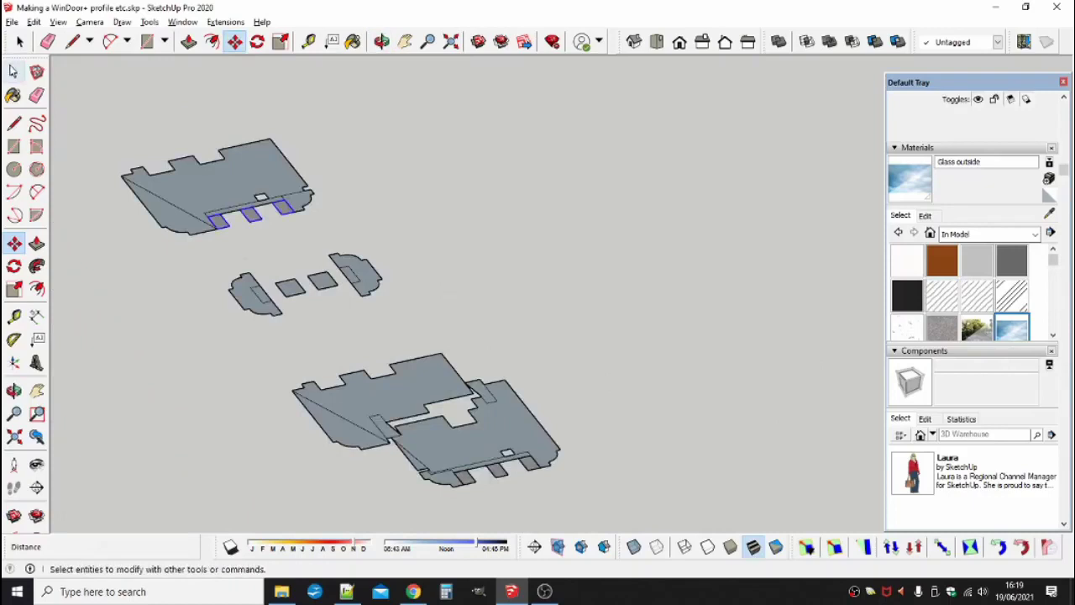
left_click(20, 42)
scroll(324, 192, "down", 5)
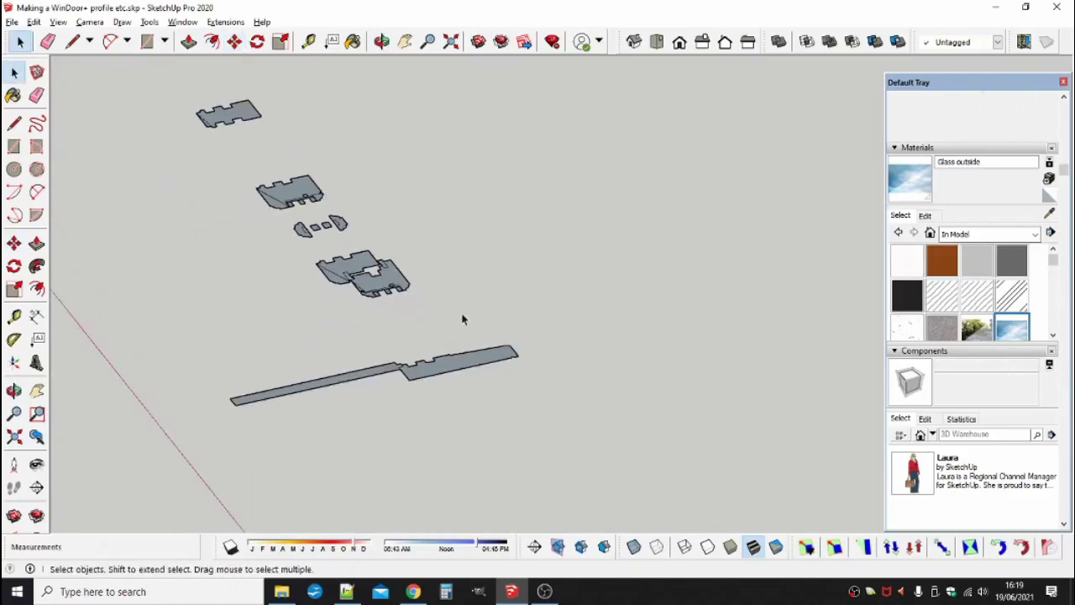
middle_click_drag(463, 316, 465, 358)
left_click(977, 301)
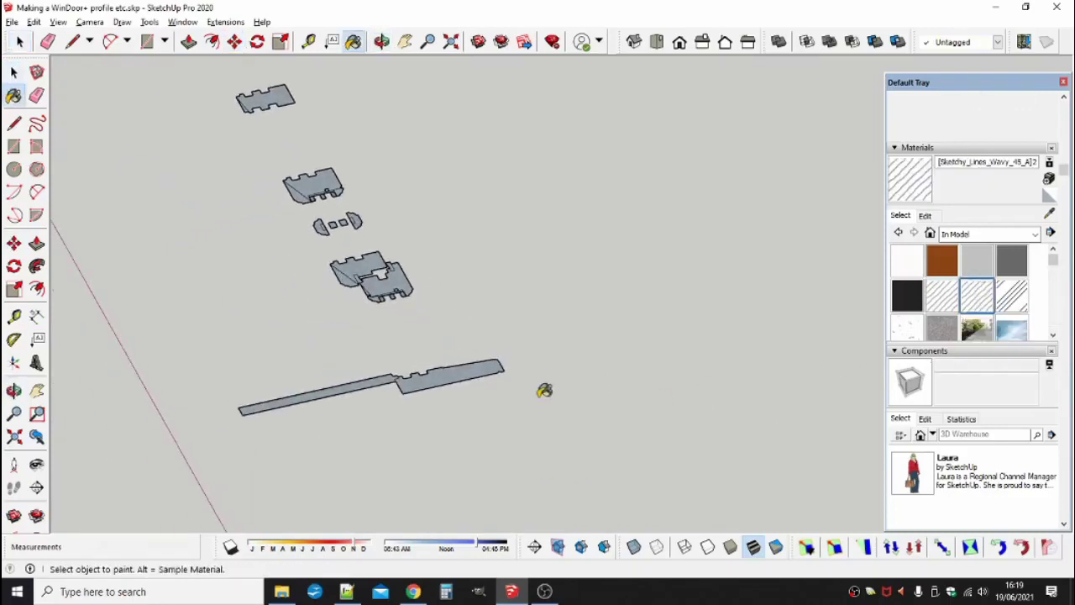
scroll(545, 389, "up", 3)
left_click(319, 358)
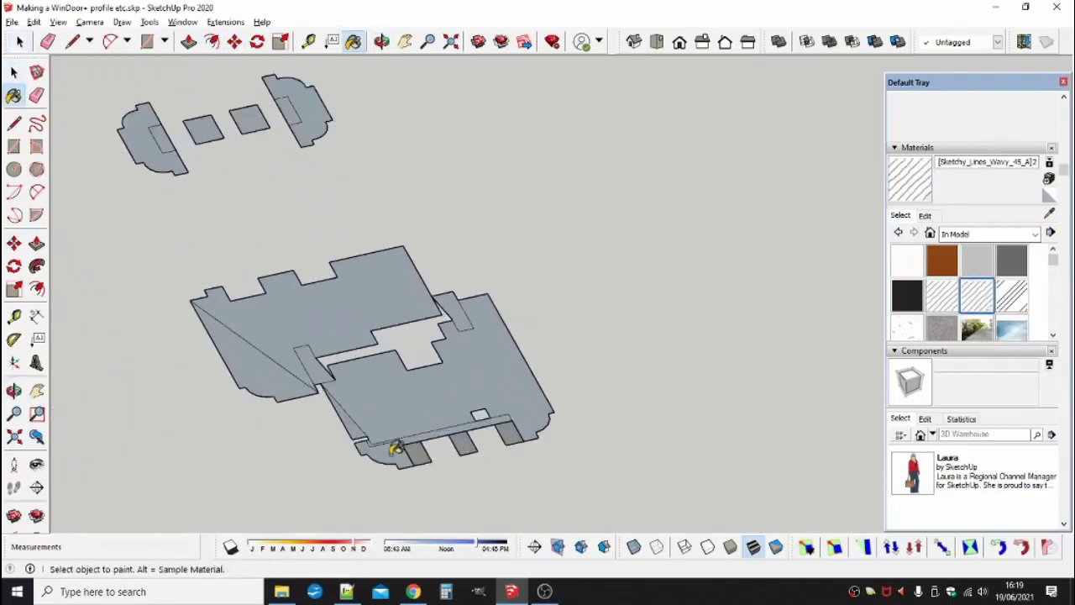
left_click(363, 428)
left_click(368, 368)
left_click(324, 332)
left_click(277, 361)
- Paint the two outer glazing bar shapes and the main faces of the profile behind them with [Sketchy_Lines_Wavy_45_A]2
scroll(336, 348, "down", 3)
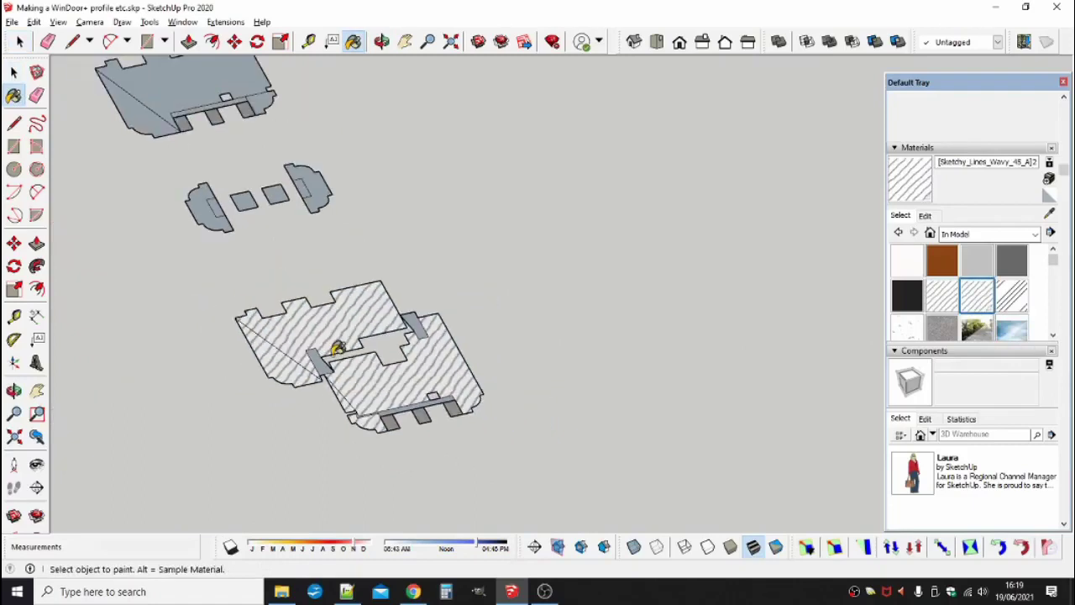
middle_click_drag(336, 348, 473, 473, "shift")
scroll(471, 446, "up", 3)
left_click(433, 369)
left_click(303, 395)
left_click(322, 220)
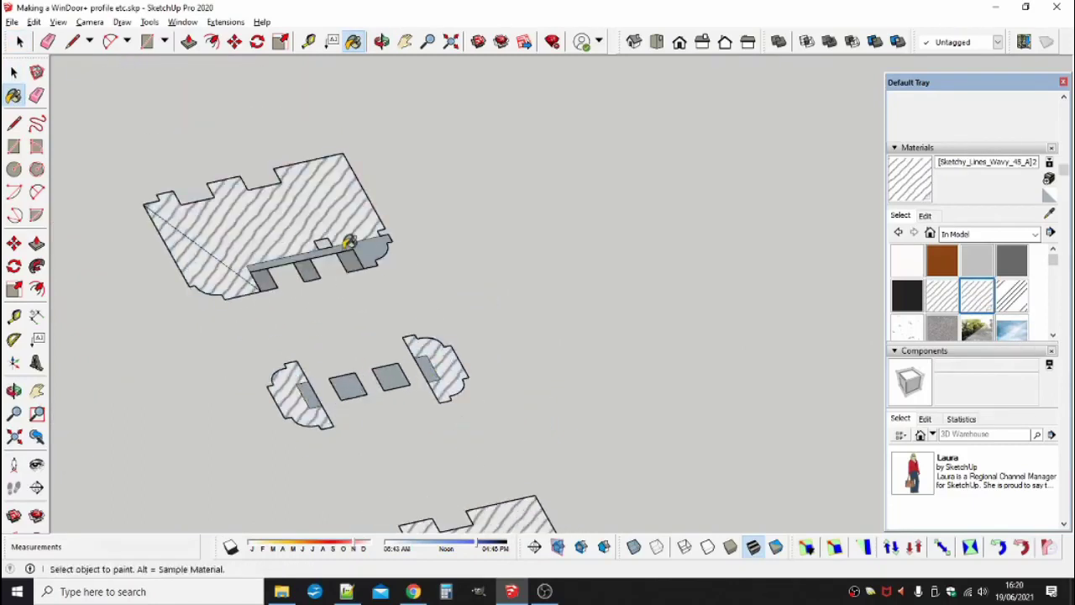
- Paint the farthest notched profile with the [Sketchy_Lines_Wavy_45_A]2 hatch material
scroll(473, 384, "down", 3)
middle_click_drag(473, 384, 294, 247, "shift")
left_click(232, 267)
scroll(239, 252, "down", 3)
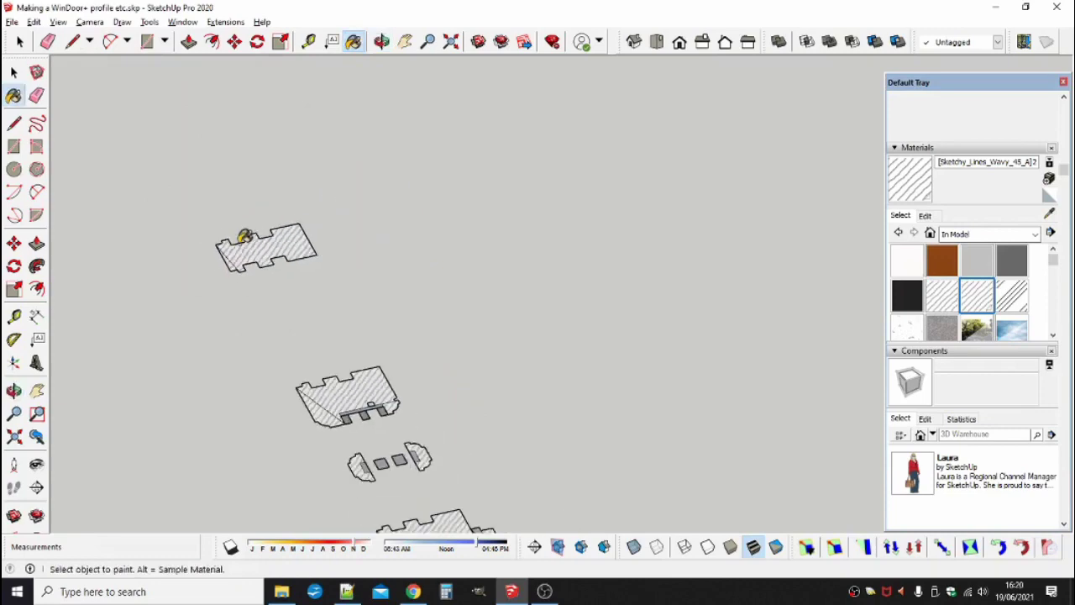
- Paint the thin strips of both glazed profiles and the two seals joining the overlapping profiles with 0043_SaddleBrown
left_click(942, 261)
scroll(377, 448, "up", 3)
scroll(375, 306, "up", 3)
left_click(375, 306)
scroll(373, 343, "down", 3)
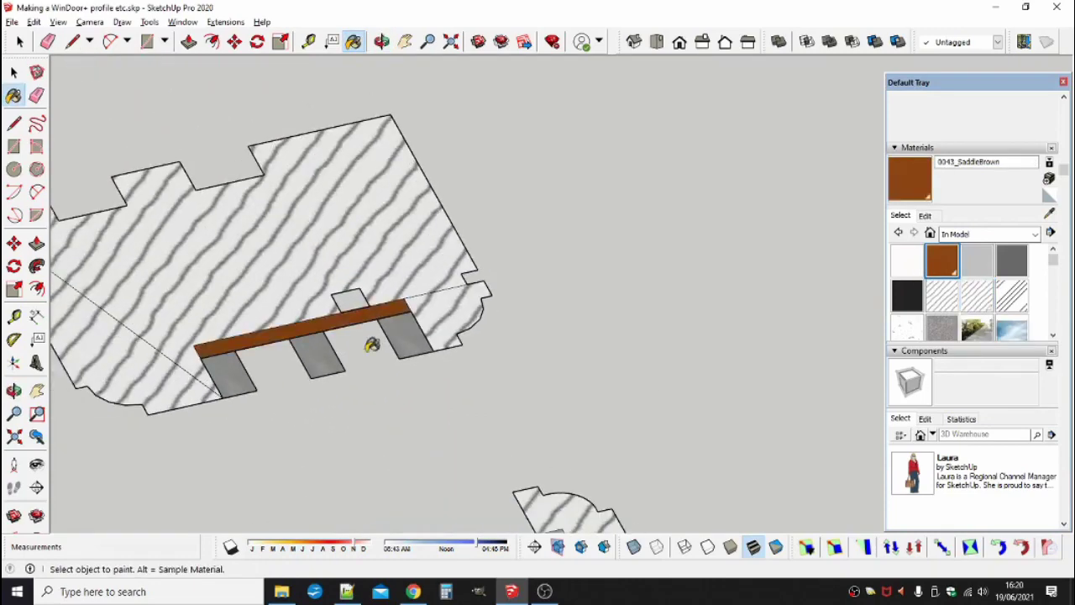
scroll(432, 353, "up", 3)
left_click(373, 326)
left_click(589, 254)
scroll(542, 452, "up", 3)
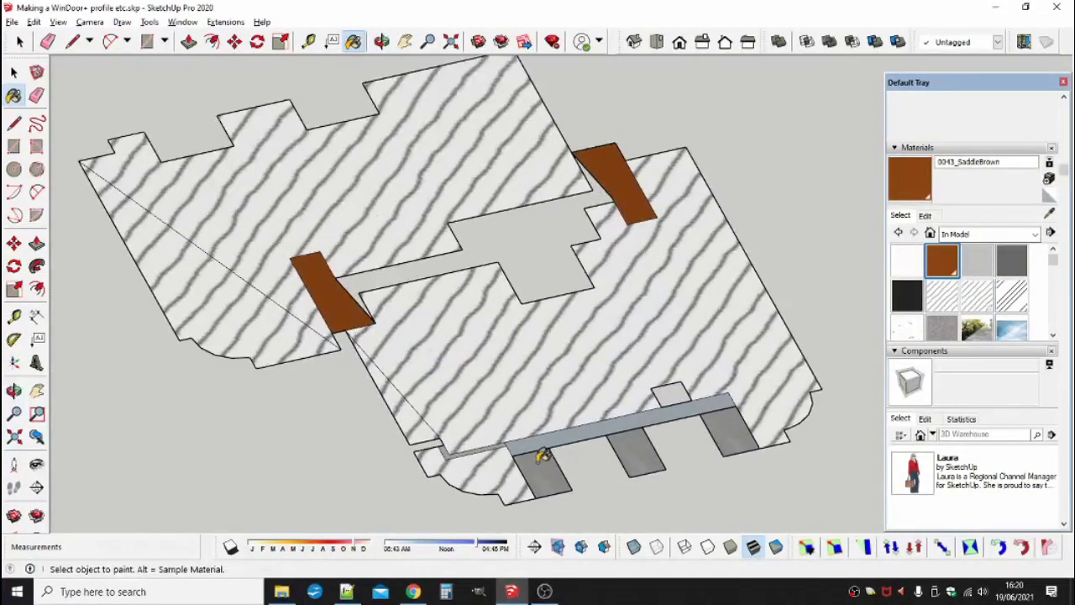
left_click(476, 437)
- Paint the undersides of the overlapping profiles' thin strip and two seals with 0043_SaddleBrown
scroll(344, 343, "down", 5)
middle_click_drag(420, 412, 492, 163)
scroll(314, 185, "up", 5)
left_click(234, 189)
scroll(231, 191, "up", 3)
left_click(288, 178)
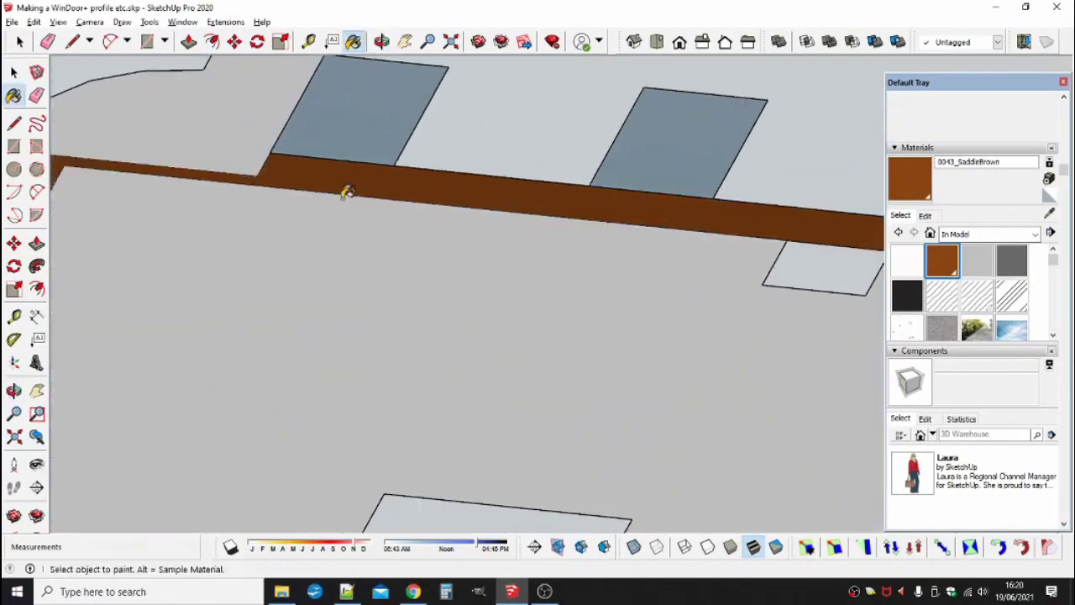
scroll(526, 281, "down", 8)
left_click(329, 306)
middle_click_drag(460, 256, 571, 348)
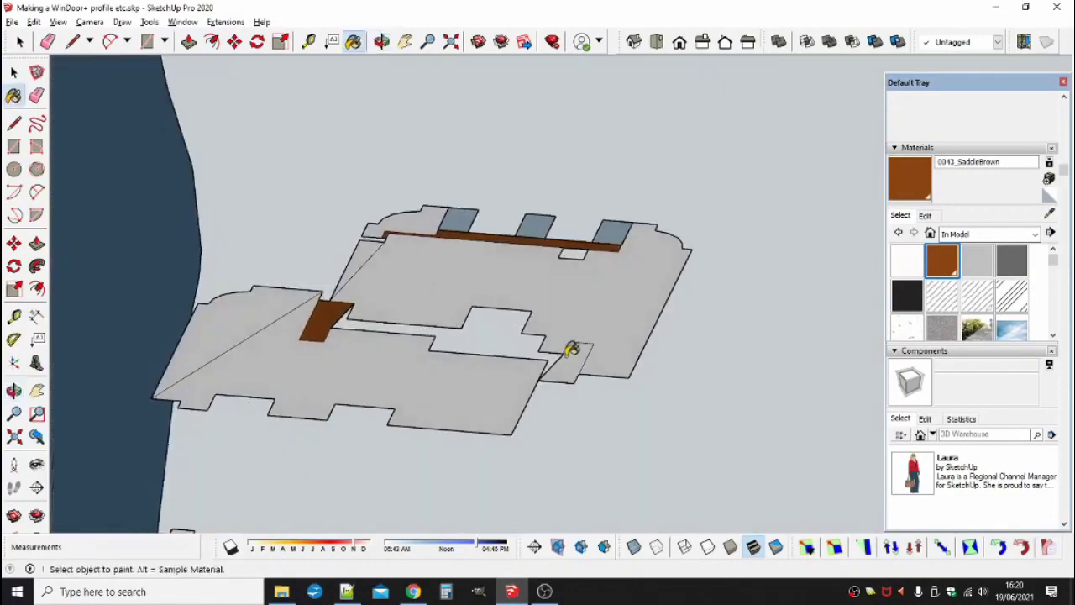
left_click(569, 351)
- Paint the undersides of the four glazing bar inserts and the neighbouring profile's thin strip with 0043_SaddleBrown
scroll(521, 285, "down", 3)
middle_click_drag(524, 254, 593, 210, "shift")
scroll(593, 210, "up", 4)
left_click(702, 127)
left_click(636, 122)
left_click(555, 113)
left_click(485, 108)
scroll(426, 240, "up", 2)
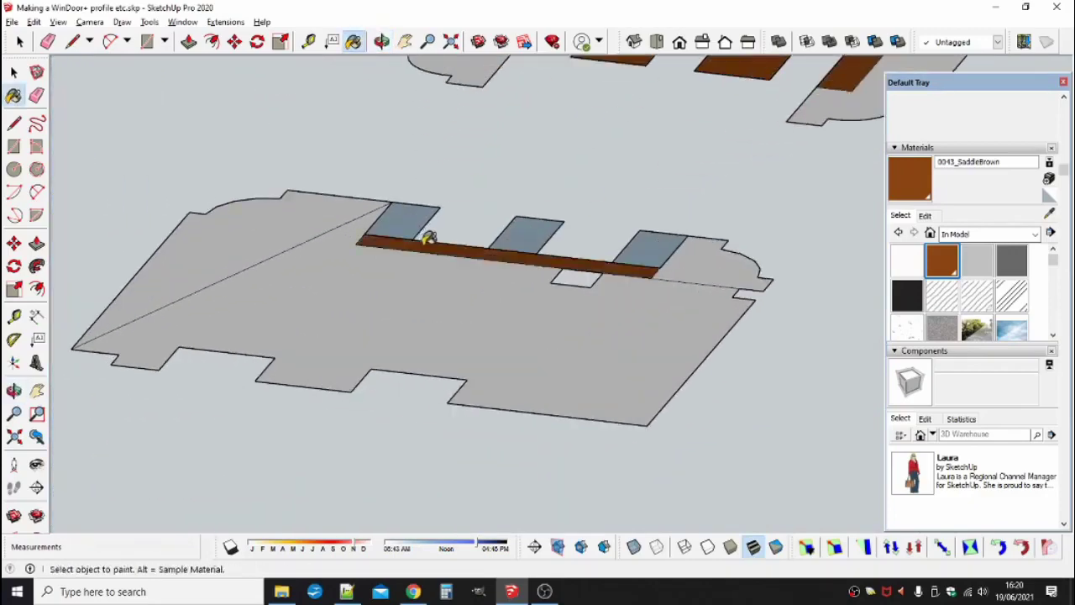
left_click(426, 240)
- Paint the upper faces of the four glazing bar inserts with 0043_SaddleBrown
scroll(454, 224, "down", 6)
mouse_move(480, 204)
middle_mouse_down()
mouse_move(543, 446)
mouse_move(592, 420)
middle_mouse_up()
scroll(595, 240, "up", 3)
left_click(597, 240)
left_click(554, 256)
left_click(498, 276)
left_click(444, 300)
- Paint the outer-side underside faces of the profiles, up to the diagonal dividing lines, with 0010_Snow
scroll(379, 297, "down", 3)
mouse_move(379, 297)
middle_mouse_down()
mouse_move(450, 301)
mouse_move(473, 408)
mouse_move(481, 306)
middle_mouse_up()
scroll(450, 301, "down", 3)
scroll(482, 305, "up", 3)
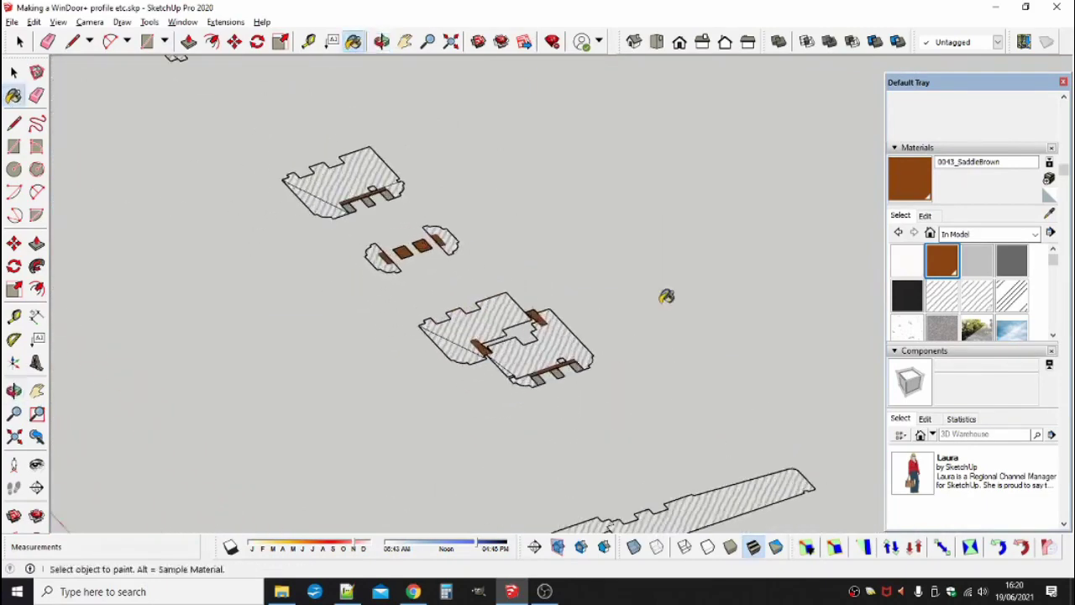
left_click(907, 260)
mouse_move(826, 314)
middle_mouse_down()
mouse_move(706, 47)
mouse_move(644, 137)
middle_mouse_up()
scroll(648, 127, "up", 6)
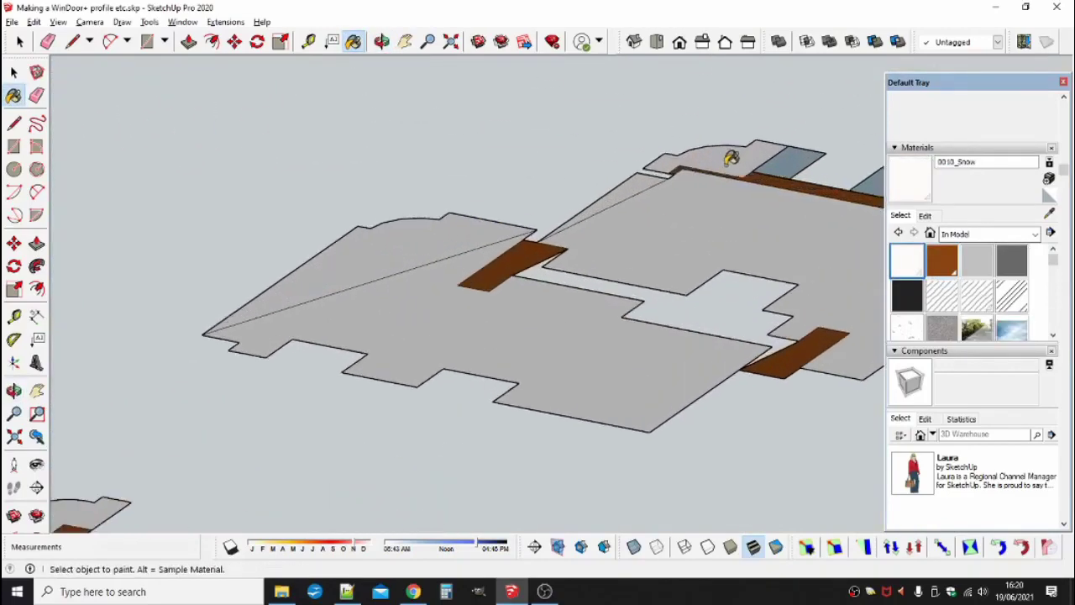
scroll(468, 224, "down", 5)
mouse_move(468, 223)
middle_mouse_down()
mouse_move(588, 149)
mouse_move(618, 117)
middle_mouse_up()
scroll(435, 216, "up", 3)
mouse_move(220, 339)
middle_mouse_down("shift")
mouse_move(476, 221)
mouse_move(311, 329)
middle_mouse_up("shift")
scroll(468, 231, "down", 2)
scroll(277, 350, "up", 2)
scroll(972, 323, "down", 2)
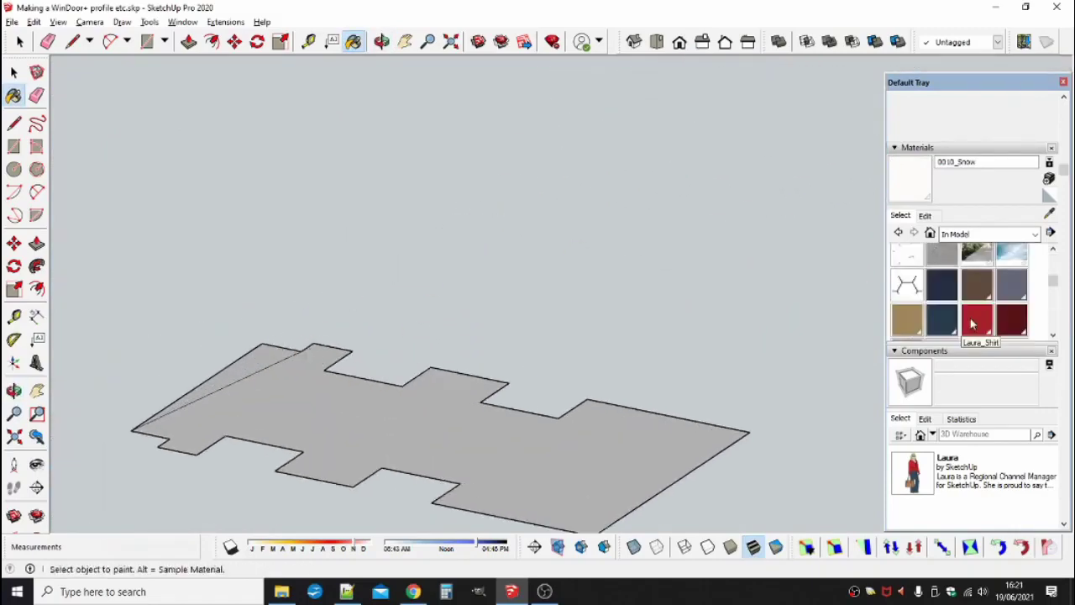
- Paint the main underside faces of the profiles, one glazing bar half and the notched sill board with Wood Veneer 02
scroll(972, 323, "down", 2)
left_click(978, 308)
middle_click_drag(408, 398, 224, 428)
left_click(614, 261)
mouse_move(613, 260)
middle_mouse_down("shift")
mouse_move(391, 346)
mouse_move(468, 372)
mouse_move(414, 414)
middle_mouse_up("shift")
left_click(581, 272)
scroll(606, 259, "down", 1)
left_click(550, 280)
left_click(682, 220)
middle_click_drag(683, 232, 568, 297, "shift")
scroll(568, 297, "down", 3)
middle_click_drag(613, 243, 509, 324, "shift")
left_click(766, 219)
scroll(732, 200, "down", 1)
scroll(725, 195, "down", 2)
scroll(569, 302, "up", 1)
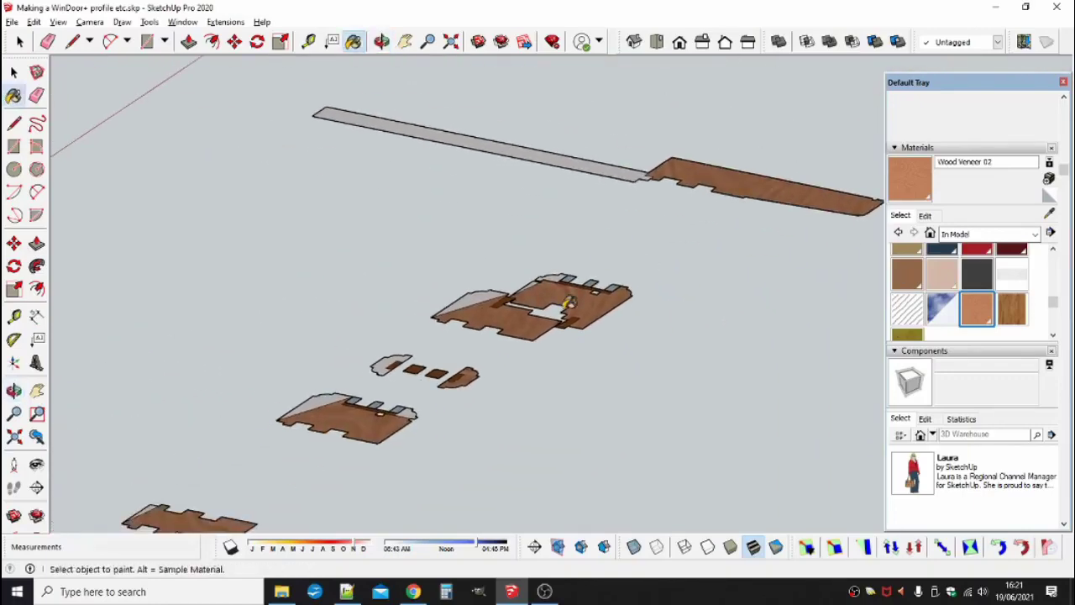
- Examine the inside and outside materials applied to the undersides of the profiles
scroll(569, 302, "up", 3)
scroll(564, 308, "down", 3)
middle_click_drag(564, 308, 636, 247)
scroll(641, 236, "up", 1)
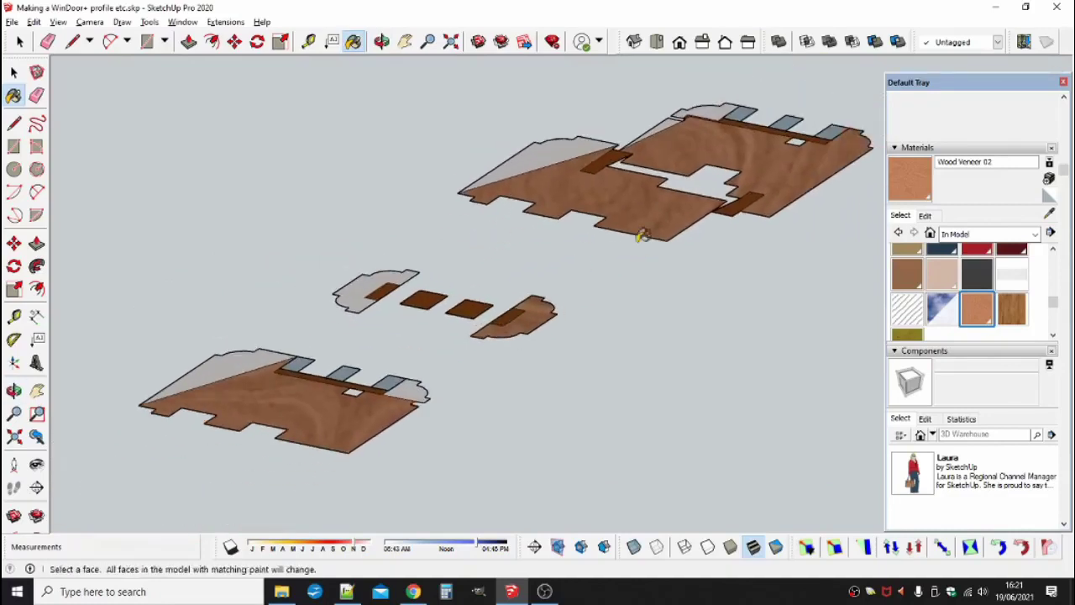
scroll(643, 236, "down", 1)
middle_click_drag(387, 399, 615, 240, "shift")
middle_click_drag(645, 210, 529, 302)
middle_click_drag(468, 331, 552, 327)
scroll(588, 264, "down", 3)
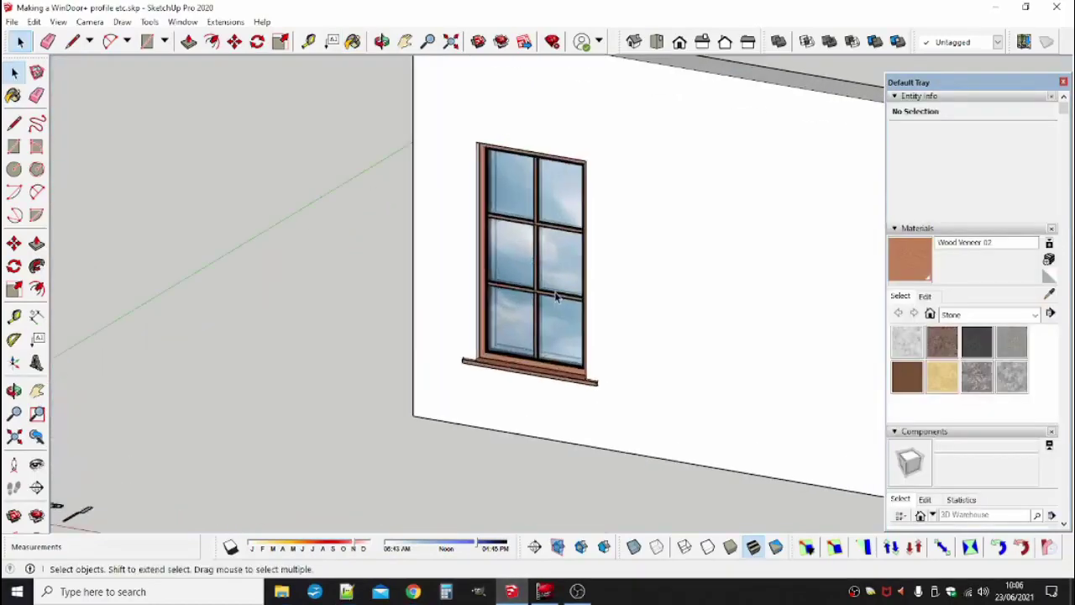
- View the finished window in the wall and compare the profiles' two sides using Scene 1 and Scene 2
scroll(552, 364, "up", 5)
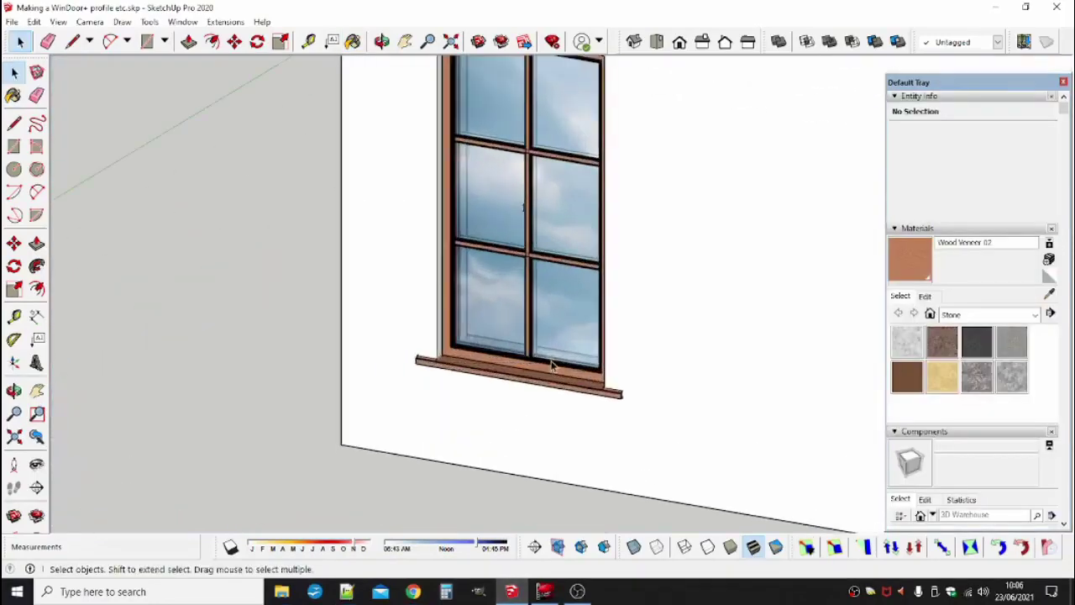
middle_click_drag(763, 353, 413, 293)
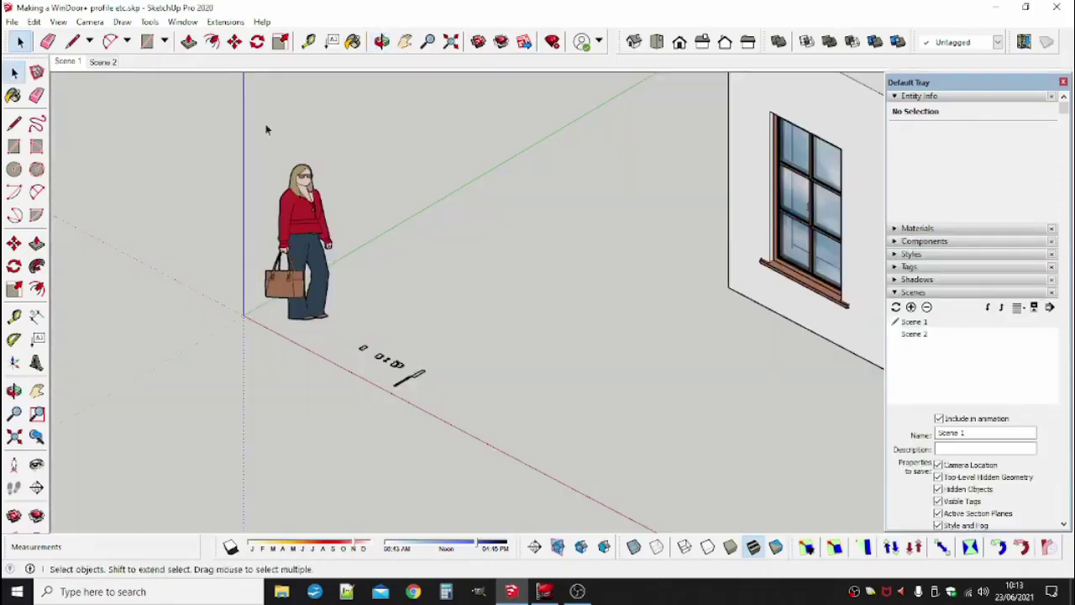
left_click(61, 64)
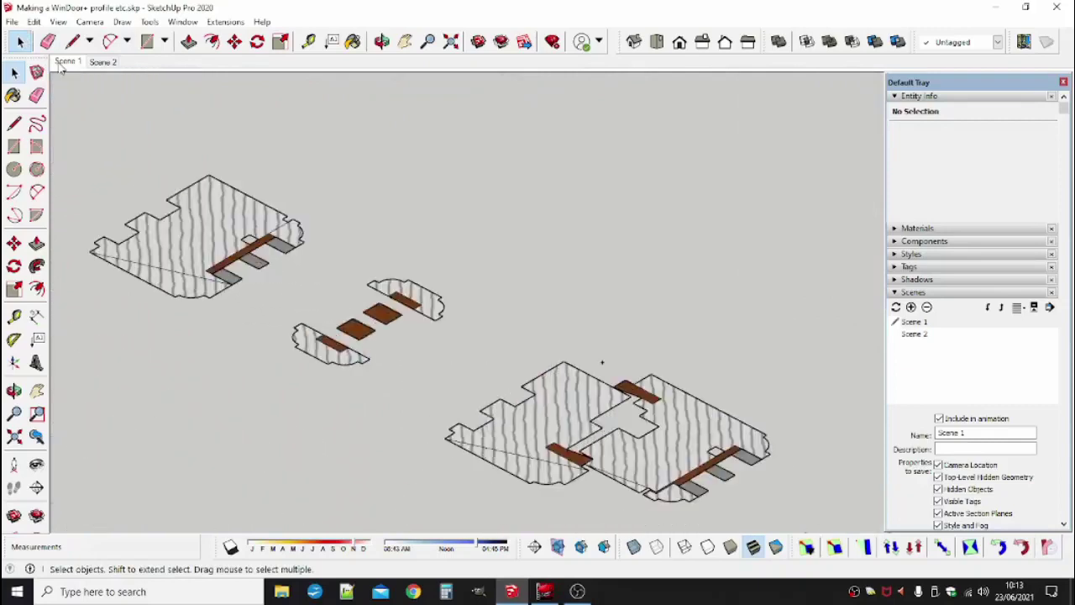
left_click(102, 62)
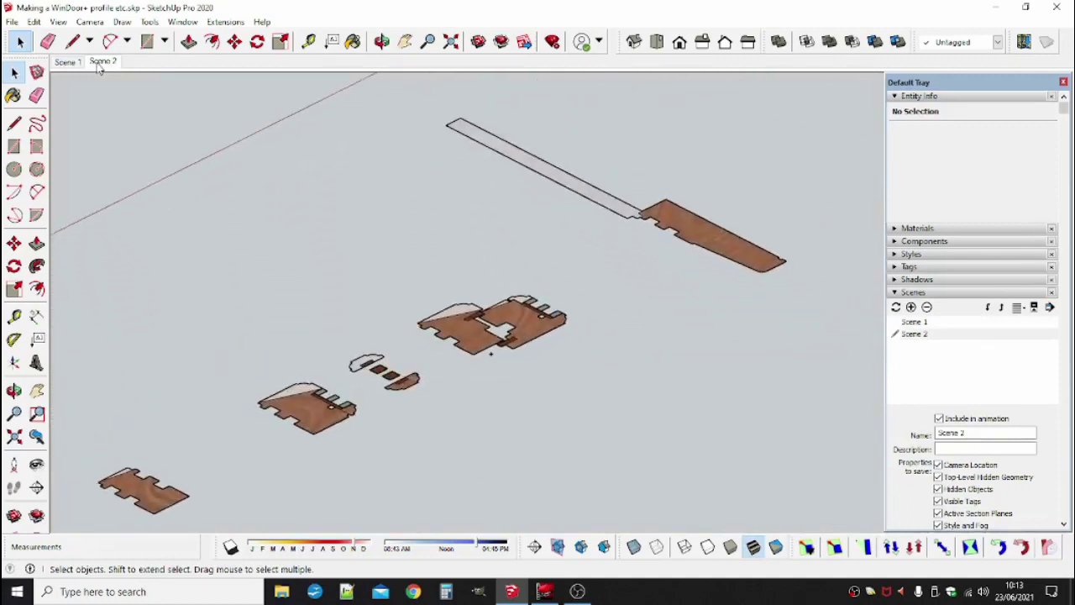
left_click(70, 64)
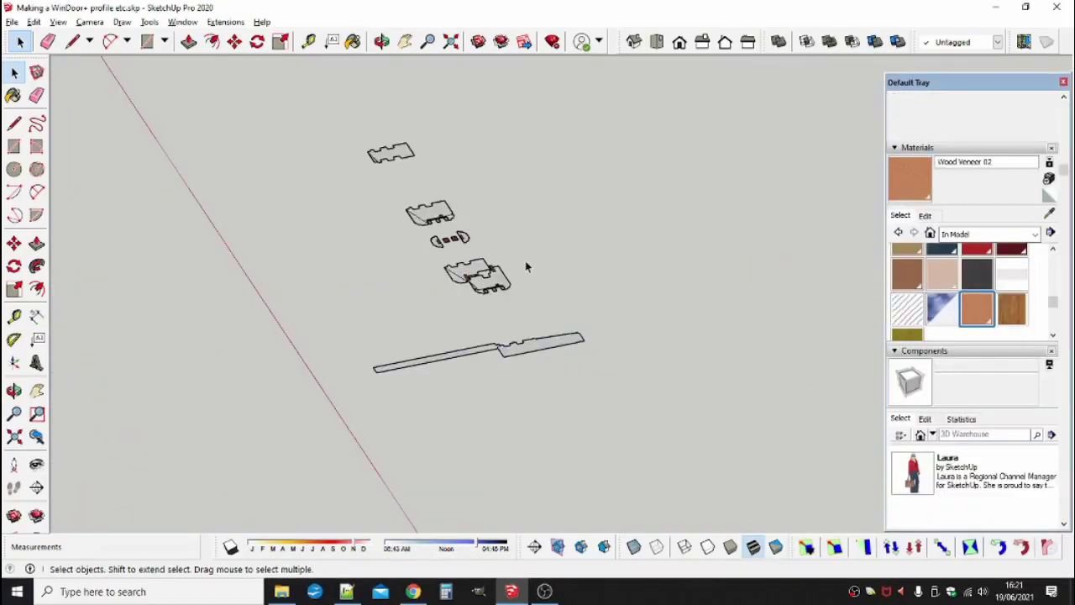
- Create two crossing guide lines just outside the overlapping profiles, one parallel to each direction of the frame edges
scroll(525, 261, "up", 5)
key("t")
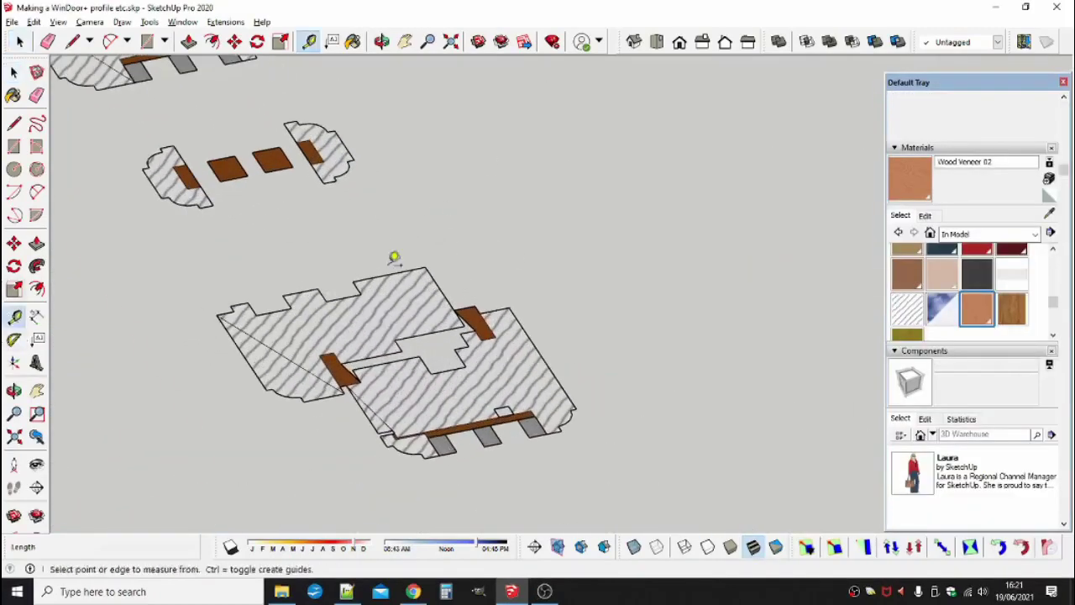
left_click(439, 289)
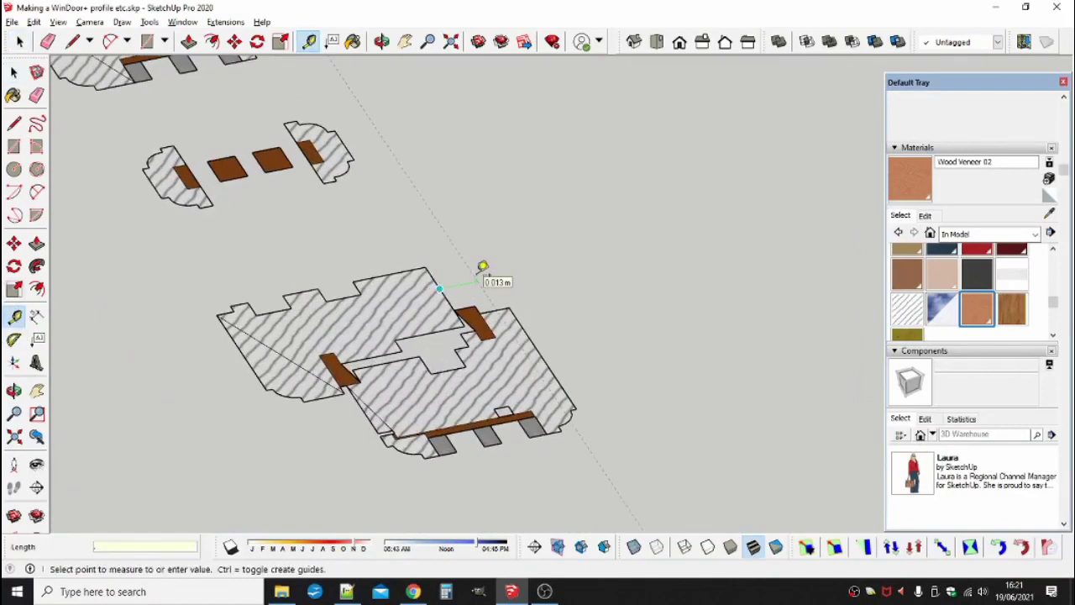
key("Return")
left_click(496, 311)
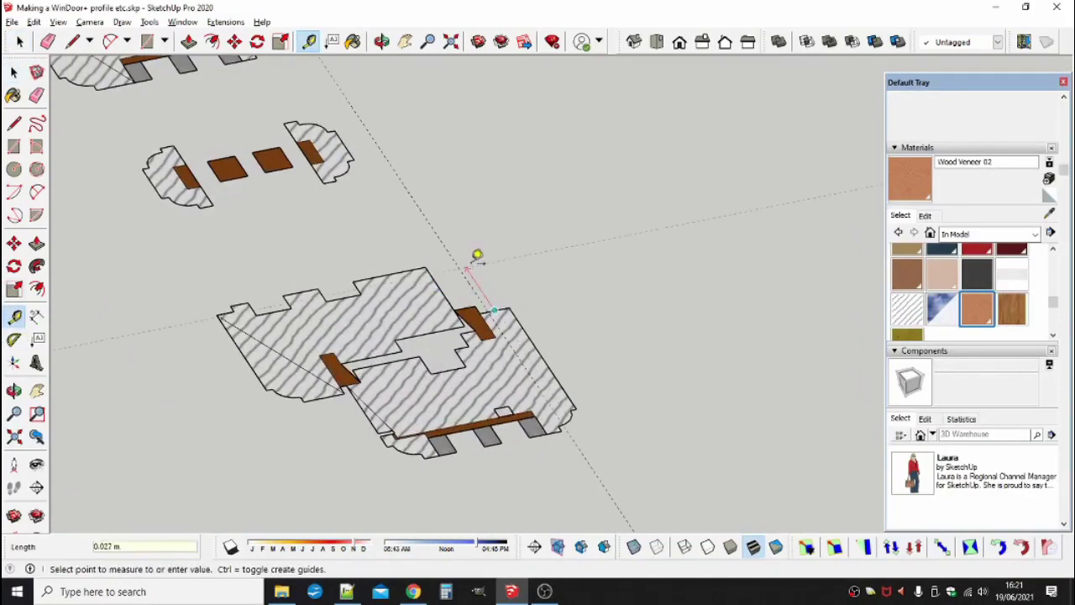
left_click(478, 254)
- Draw short lines outward from the intersection of the two guides
key("l")
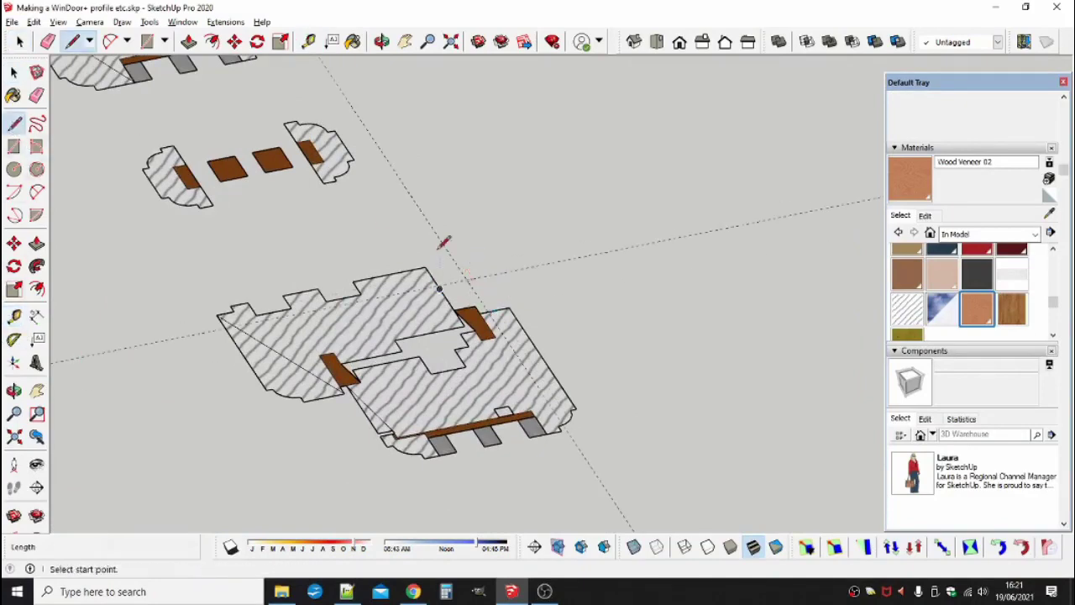
scroll(504, 307, "up", 3)
mouse_move(503, 309)
left_mouse_down()
mouse_move(577, 338)
mouse_move(542, 275)
left_mouse_up()
key("space")
- Mark the guide intersection with a point using an extension command on the short lines, and erase the guides
triple_click(535, 322)
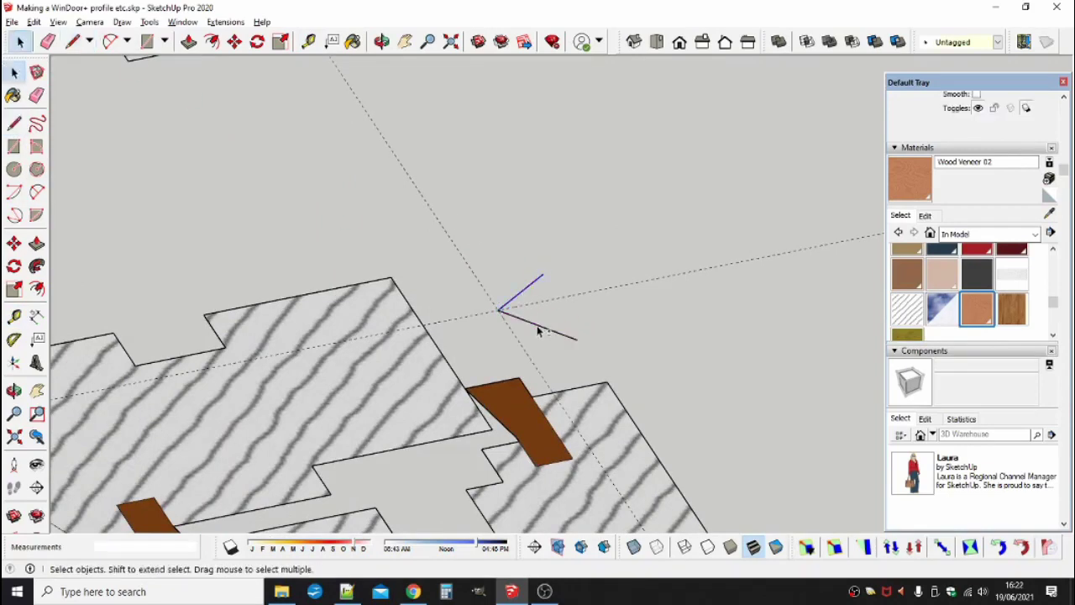
left_click(225, 22)
mouse_move(264, 186)
left_click(557, 310)
left_click(36, 96)
key("e")
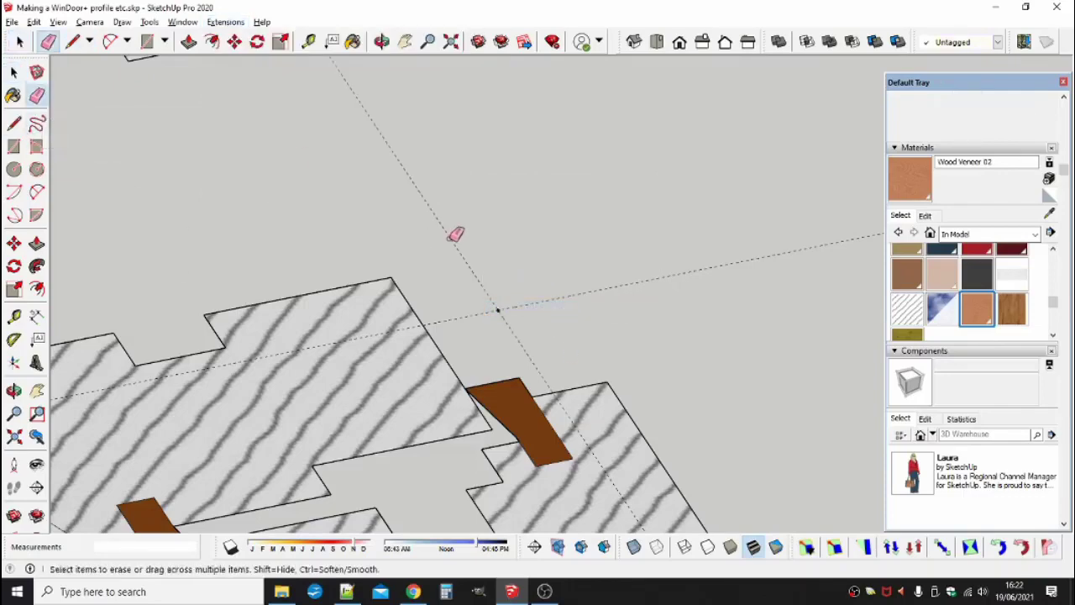
scroll(495, 278, "down", 5)
scroll(466, 255, "up", 3)
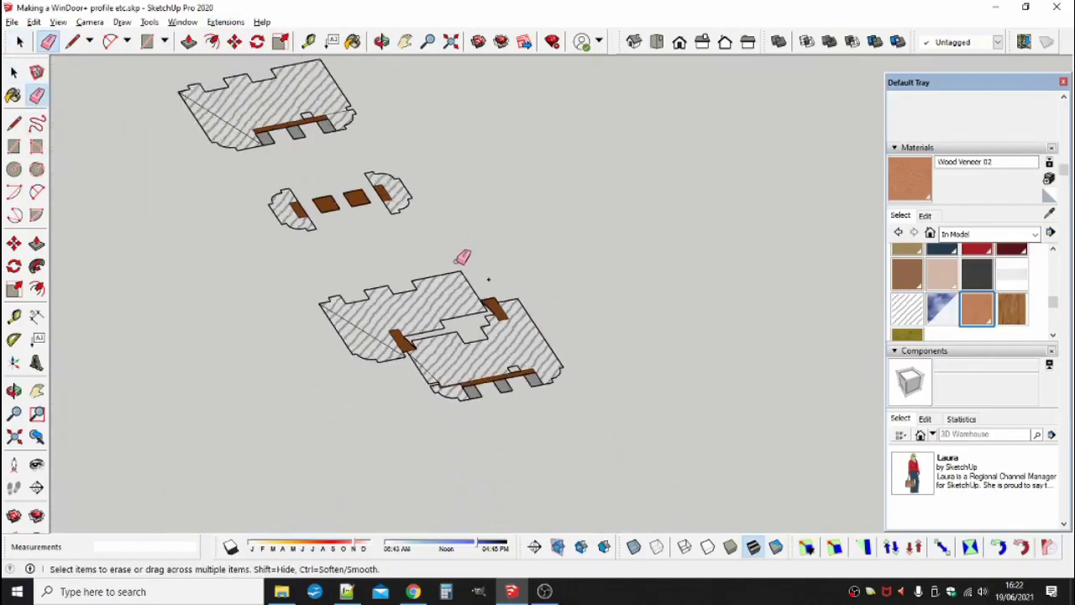
- Make the whole long sill profile a component named Timber Sill 1
scroll(461, 265, "down", 2)
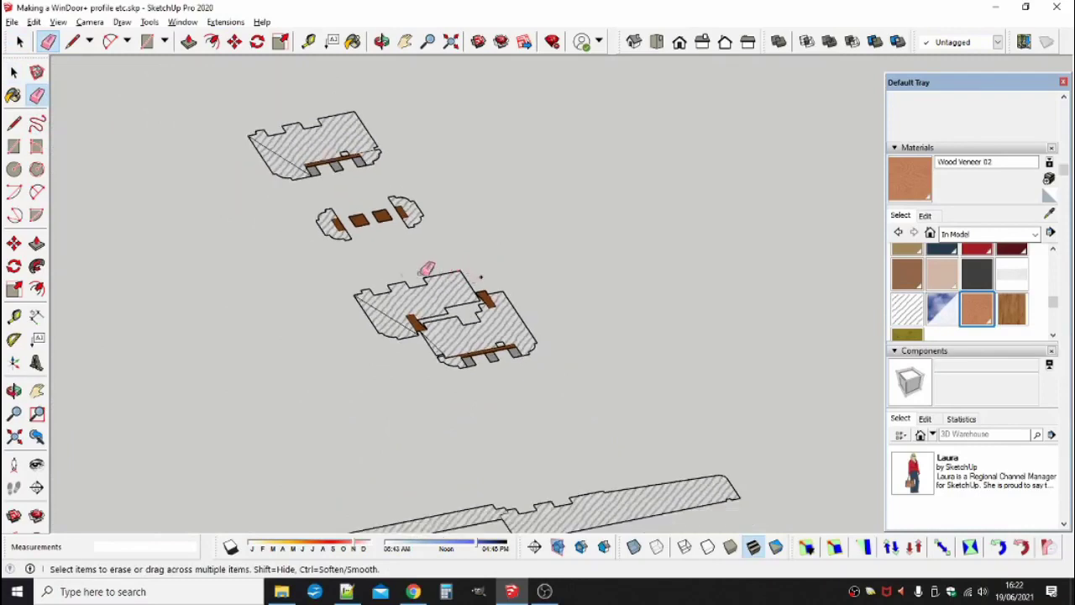
scroll(327, 286, "down", 2)
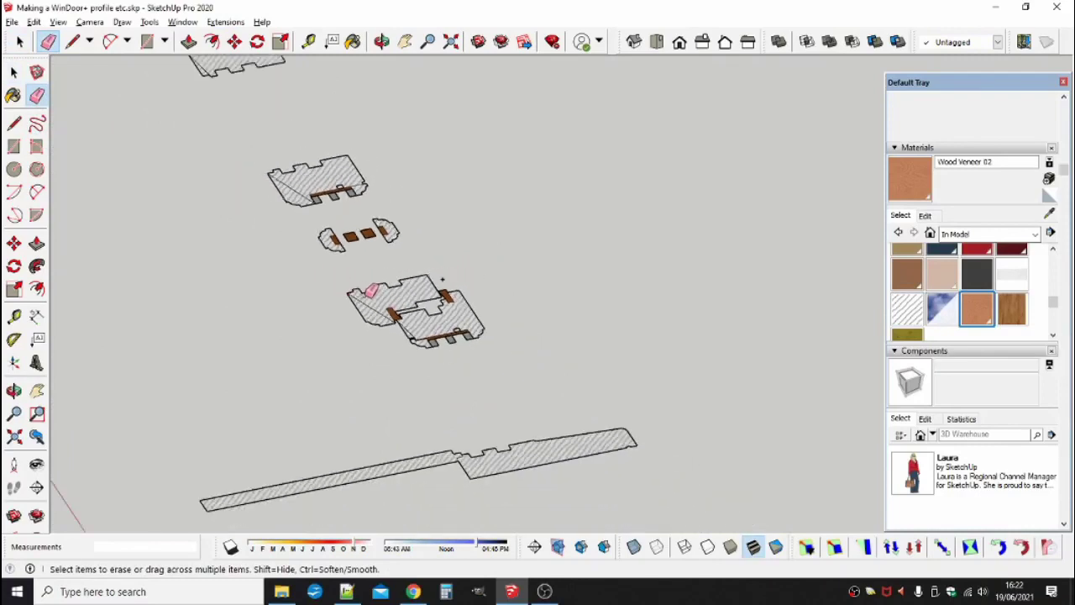
scroll(440, 277, "down", 1)
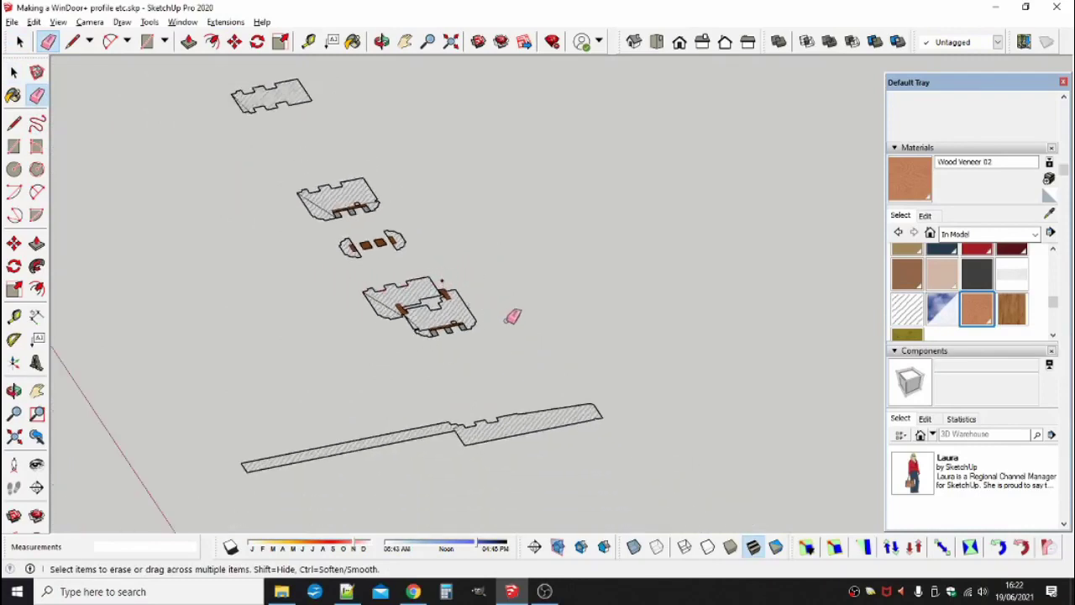
scroll(514, 322, "down", 2)
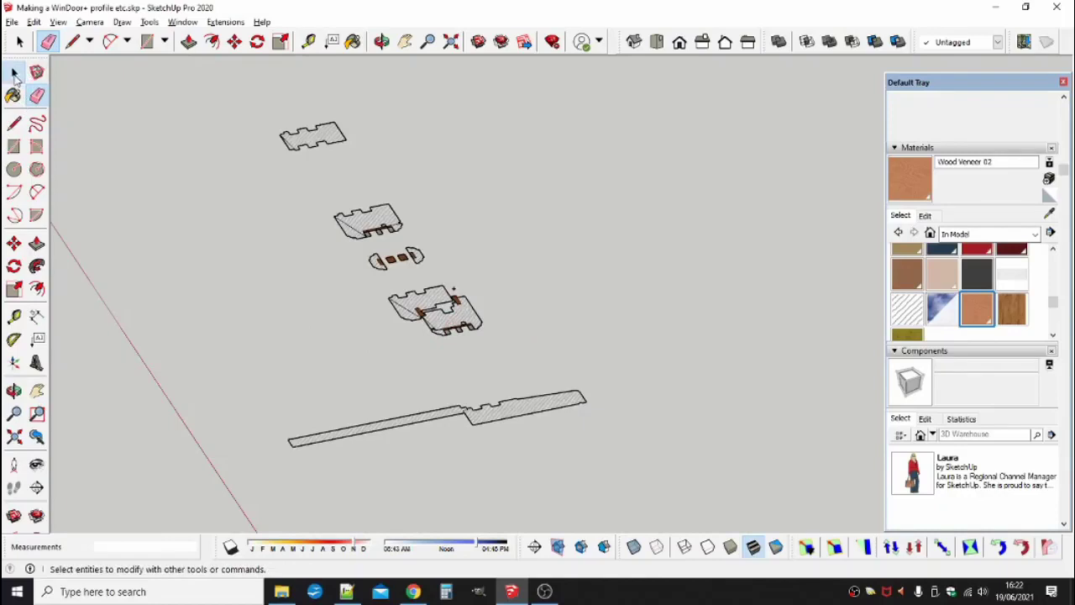
left_click(15, 73)
left_click_drag(272, 468, 598, 378)
right_click(556, 401)
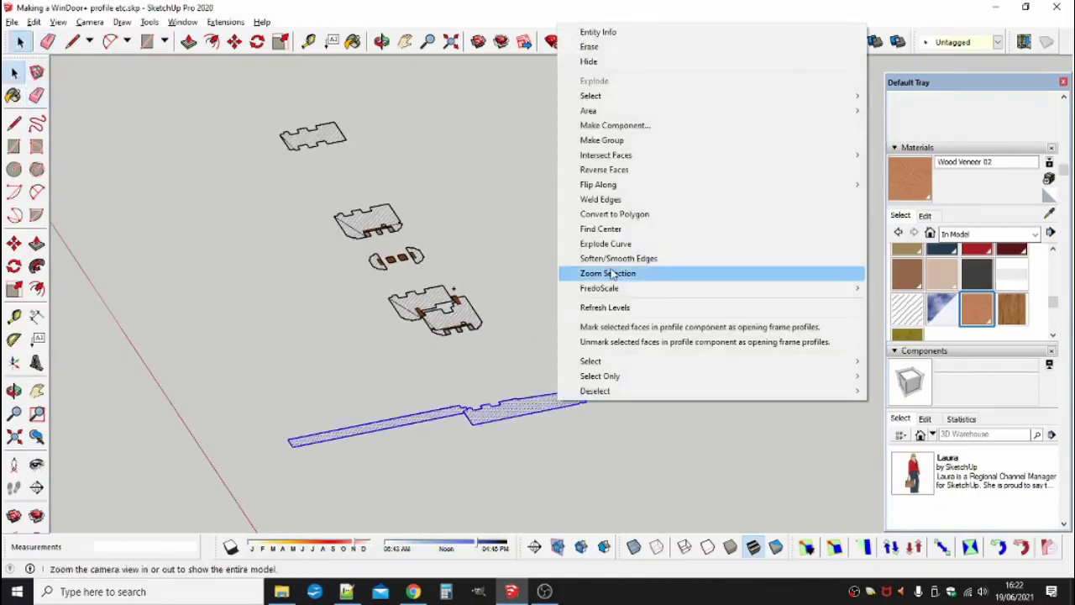
left_click(616, 126)
type("Timber Sill ")
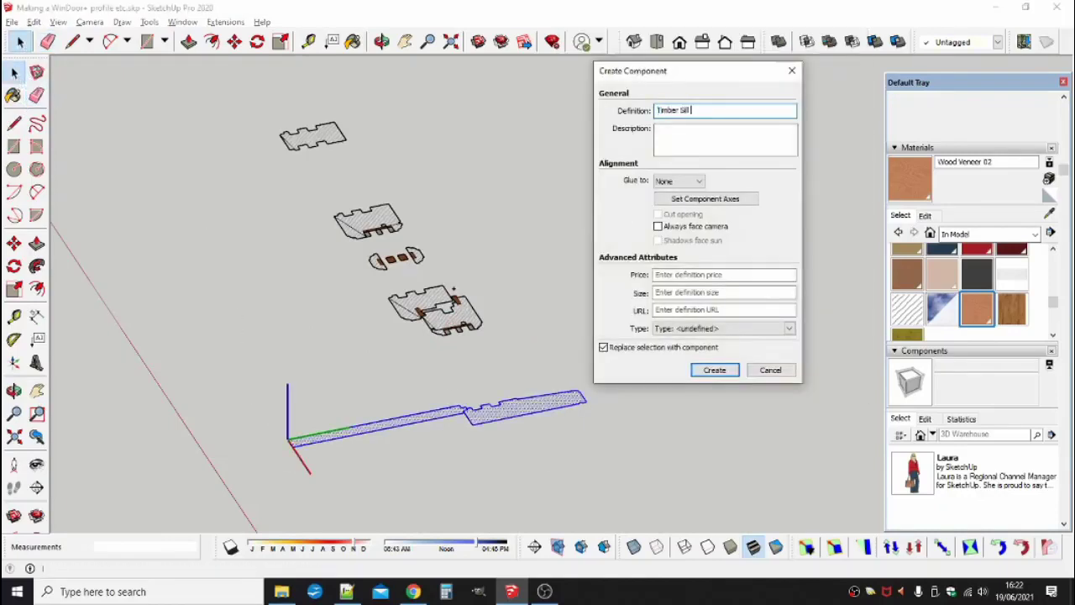
type("1")
key("Return")
- Make the overlapping profiles and their reference point a component named Timber Outward Opening 1
left_click_drag(361, 366, 495, 280)
right_click(453, 316)
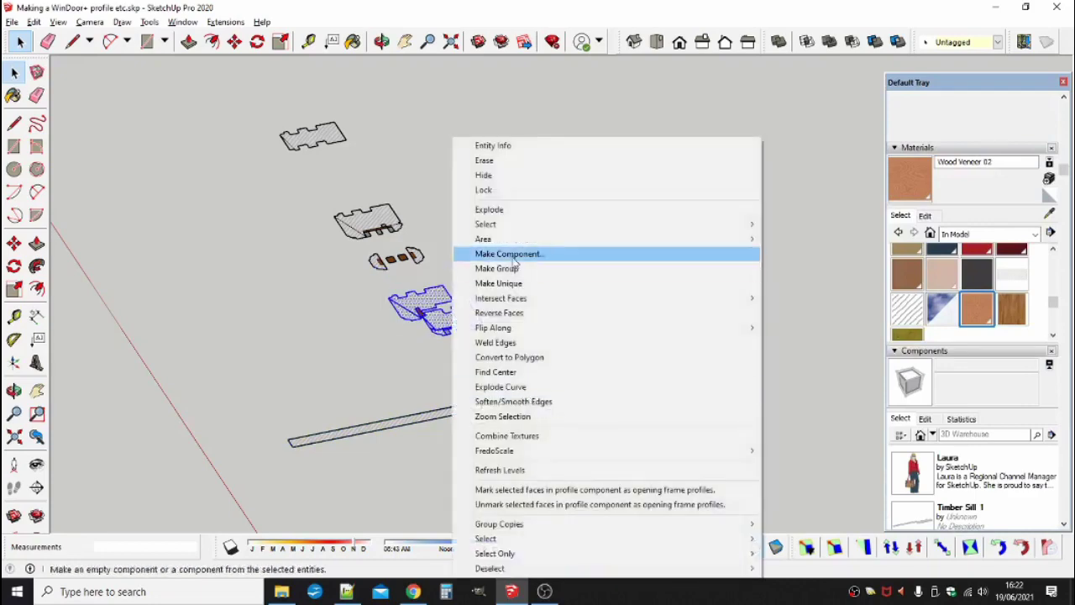
left_click(515, 254)
type("Timber Outward")
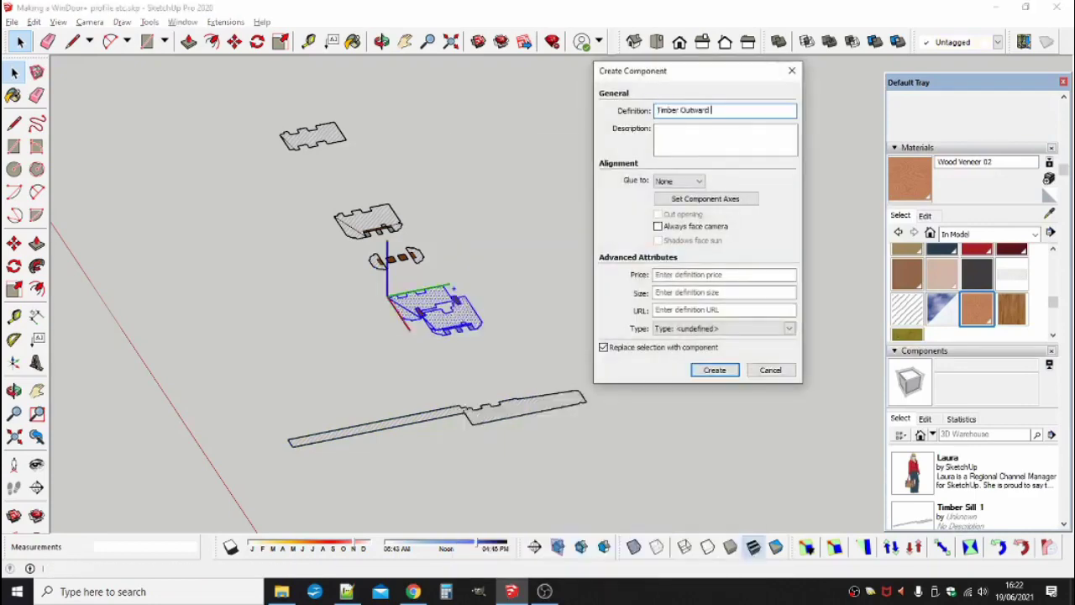
type(" 1")
key("Return")
- Make the glazing bar shapes and their inserts a component named Timber Outward Glazing Bar
scroll(449, 258, "up", 3)
left_click_drag(314, 282, 428, 238)
right_click(394, 254)
left_click(458, 290)
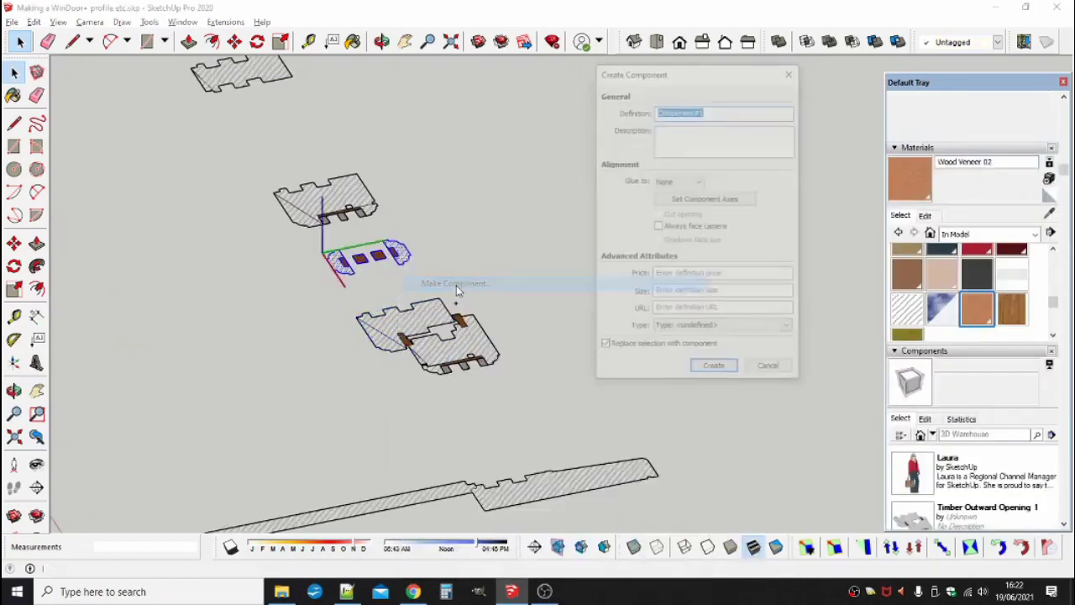
type("Timber Out")
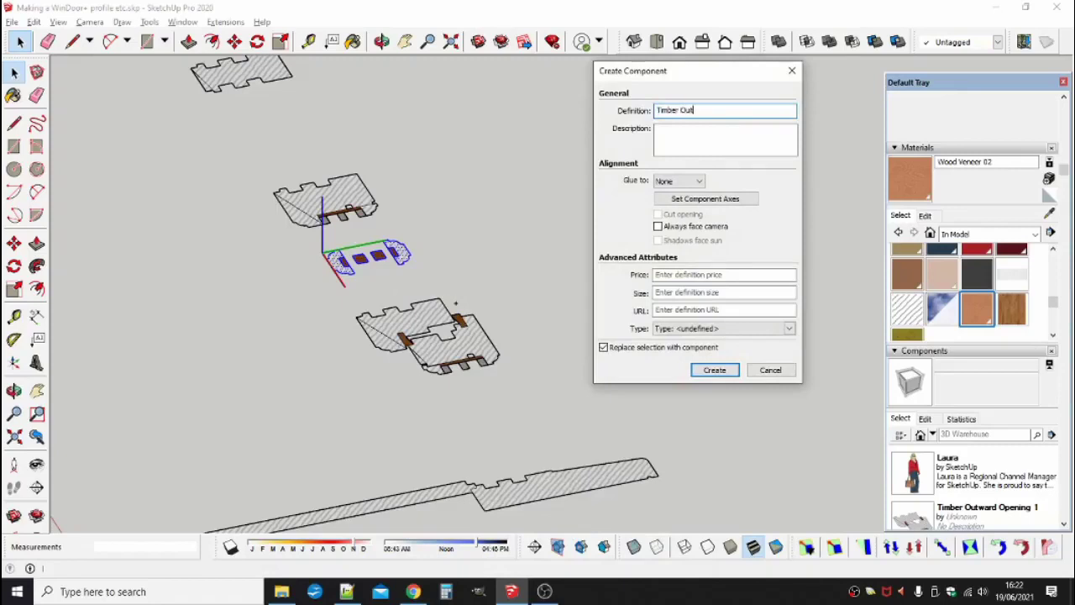
key("Return")
- Make the glazed profile behind the glazing bar a component, giving it a name with the Timber prefix
left_click_drag(268, 245, 392, 166)
right_click(343, 197)
left_click(408, 255)
type("Tim")
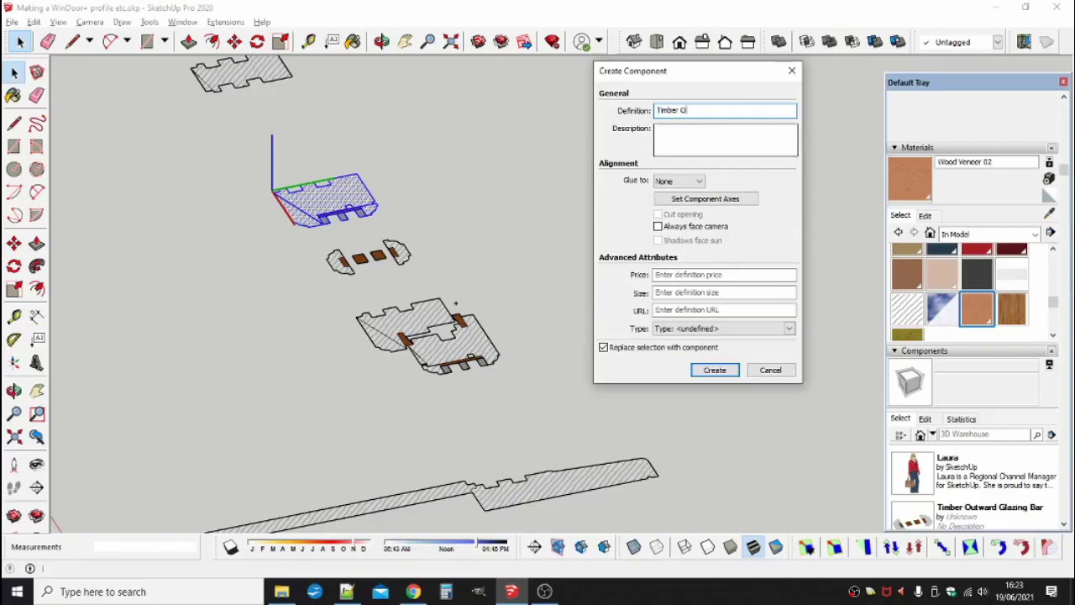
type("ed")
key("Return")
- Make the farthest notched profile a component, giving it a name starting with Timber Ou
scroll(627, 241, "down", 3)
scroll(336, 84, "up", 4)
left_click_drag(385, 281, 538, 195)
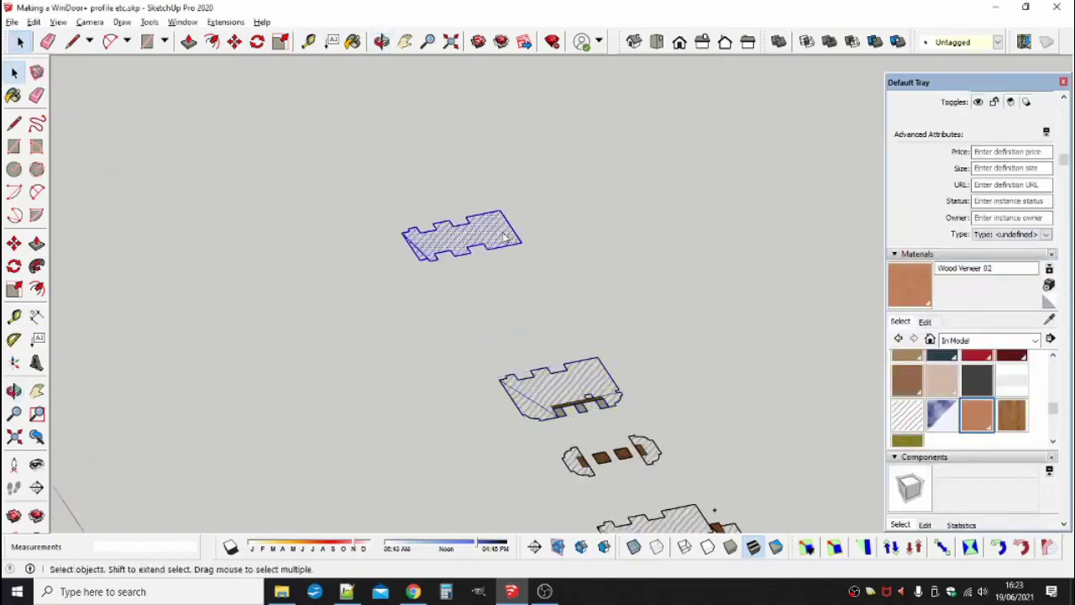
right_click(505, 233)
left_click(569, 334)
type("Timber Ou")
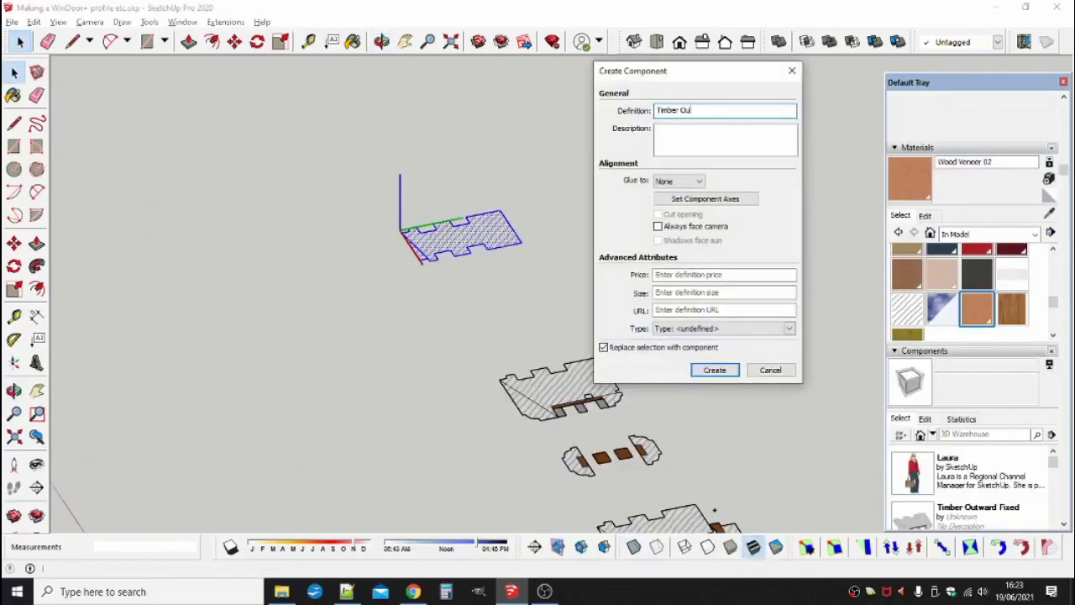
key("Return")
- Rename the glazed profile component behind the glazing bar as Timber Outward Fixed Glazed
scroll(504, 303, "down", 3)
middle_click_drag(580, 395, 523, 330, "shift")
left_click(470, 291)
scroll(1034, 216, "up", 3)
left_click(1020, 164)
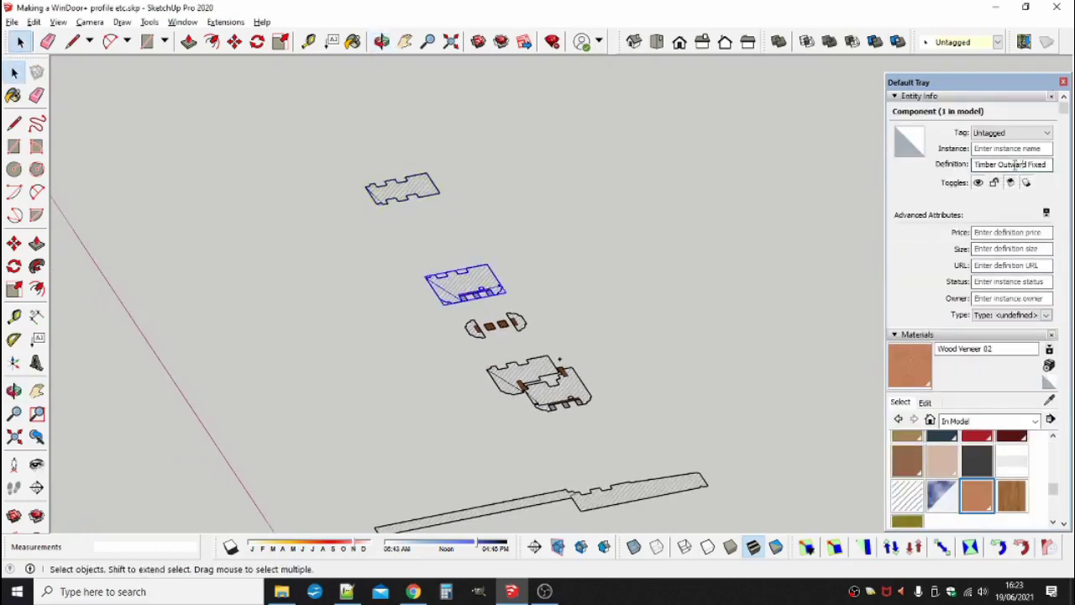
type("Shared")
- Rename the overlapping opening profile component as Timber Outward Opening Glazed 1
left_click(555, 382)
left_click(1035, 164)
key("End")
type("Glazed")
- Add the number to the fixed glazed profile's component name, making it Timber Outward Fixed Glazed 1
left_click(468, 287)
left_click(1036, 163)
key("End")
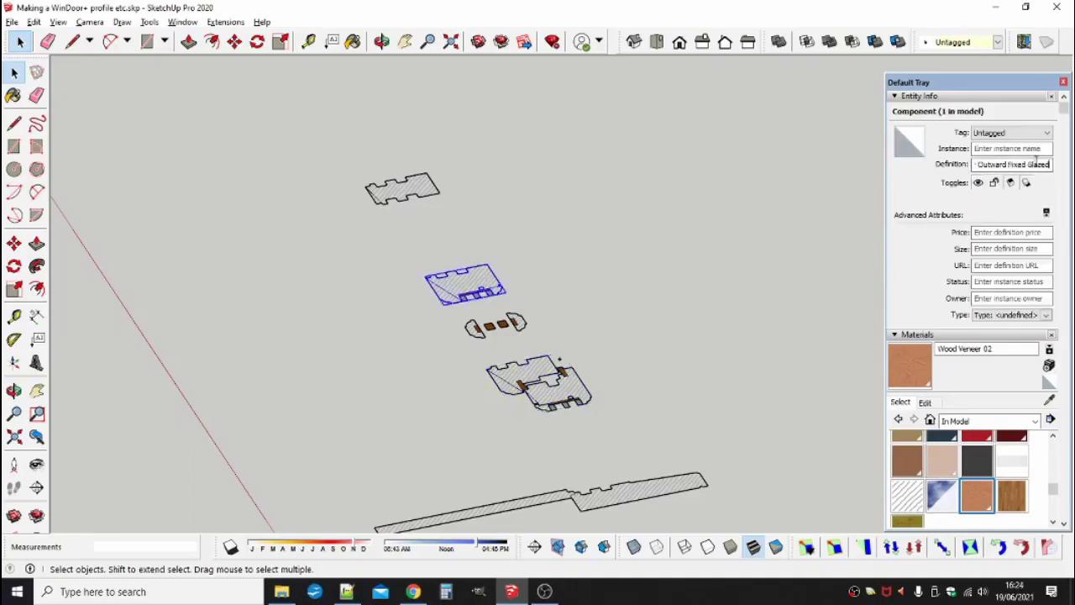
left_click(588, 293)
- Mark all five profile components as valid custom profile components and acknowledge each confirmation
scroll(588, 293, "down", 3)
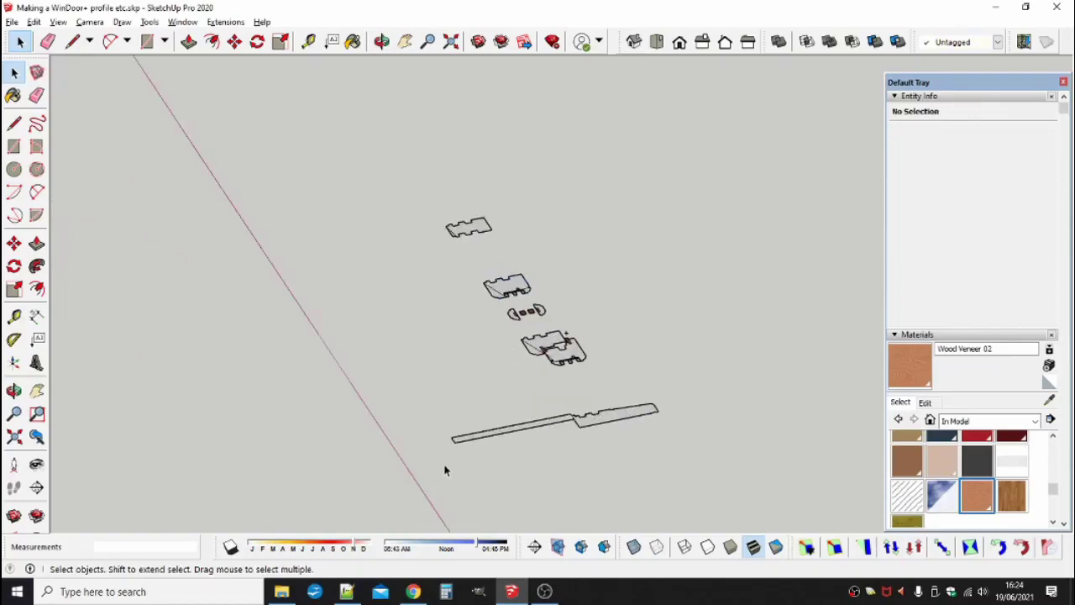
left_click_drag(346, 508, 756, 193)
right_click(546, 322)
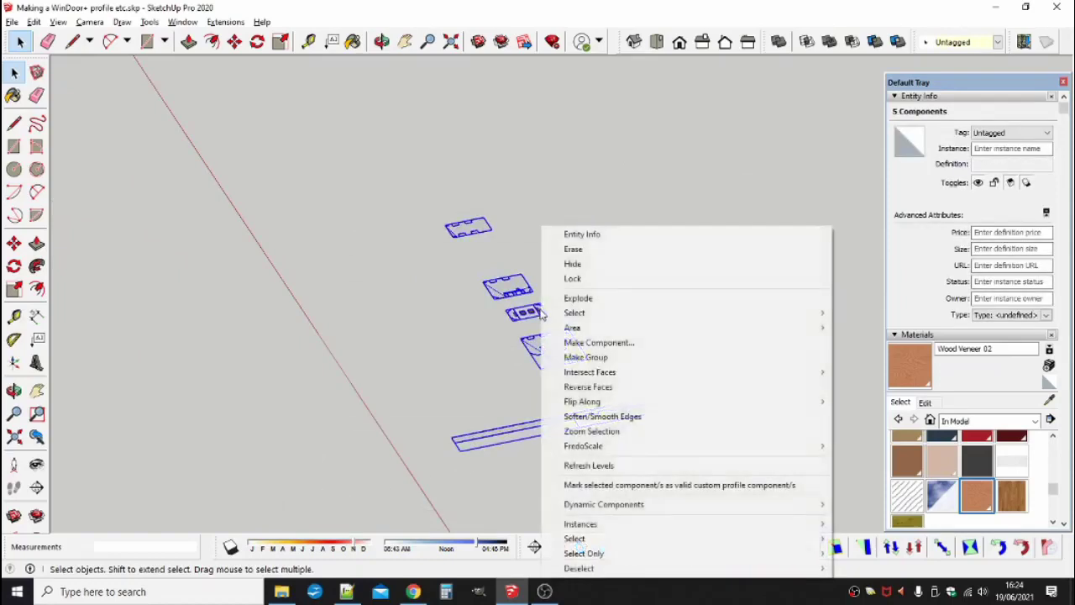
left_click(653, 486)
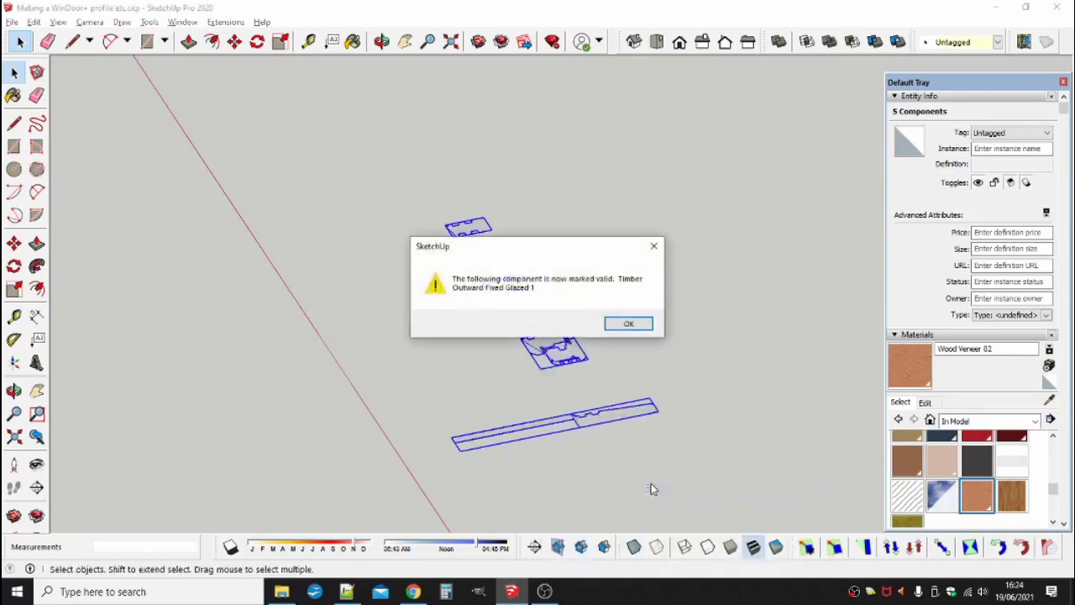
left_click(629, 325)
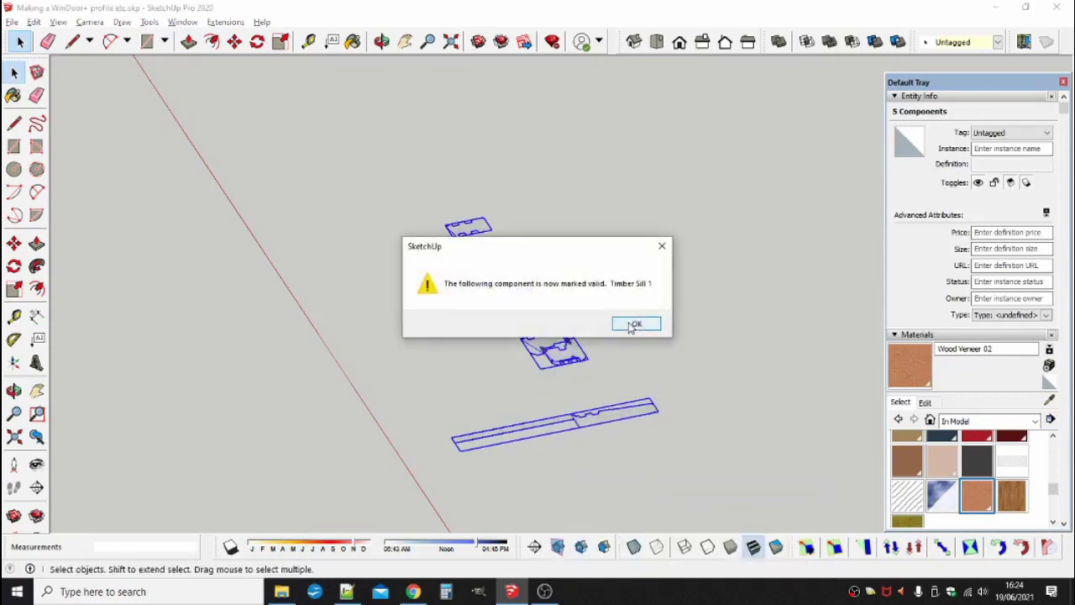
left_click(630, 325)
left_click(629, 325)
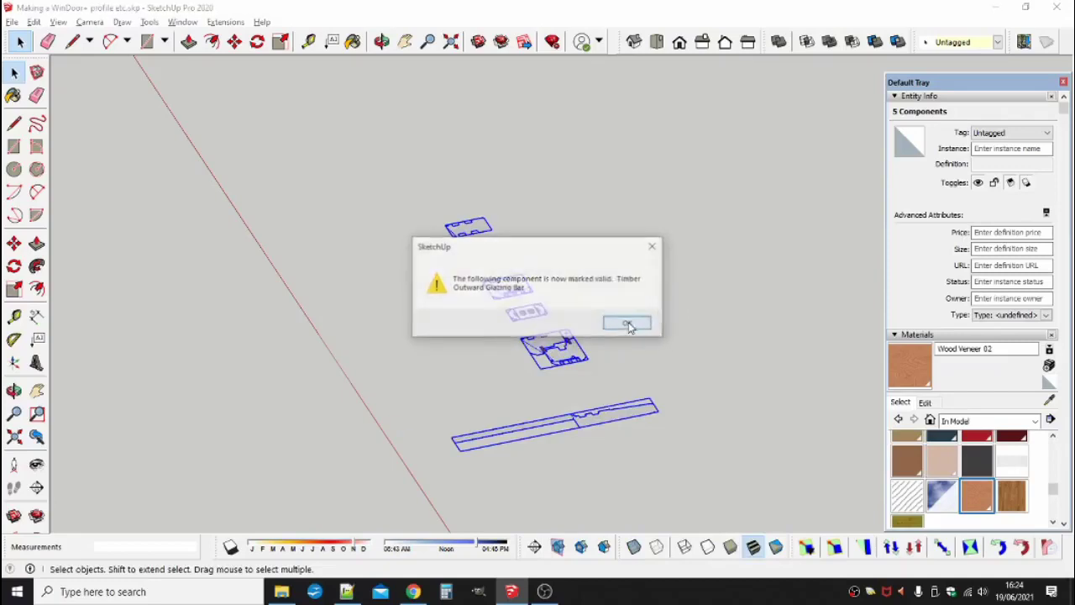
left_click(628, 326)
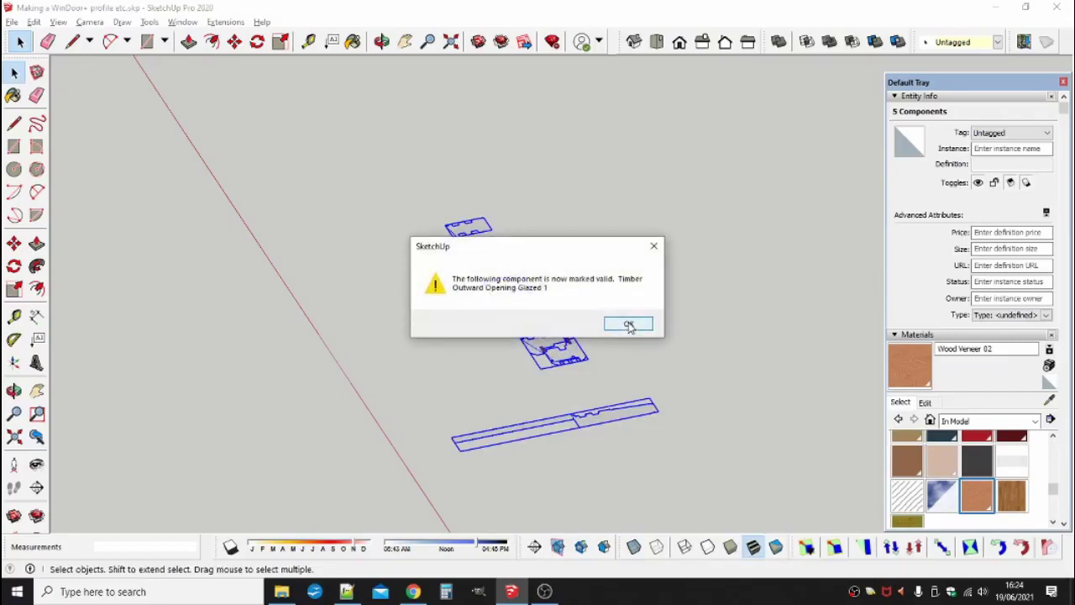
left_click(628, 325)
- Inside Timber Outward Opening Glazed 1, mark the six casement faces, including timber and seals, as opening frame profiles, then leave the component
scroll(539, 374, "up", 5)
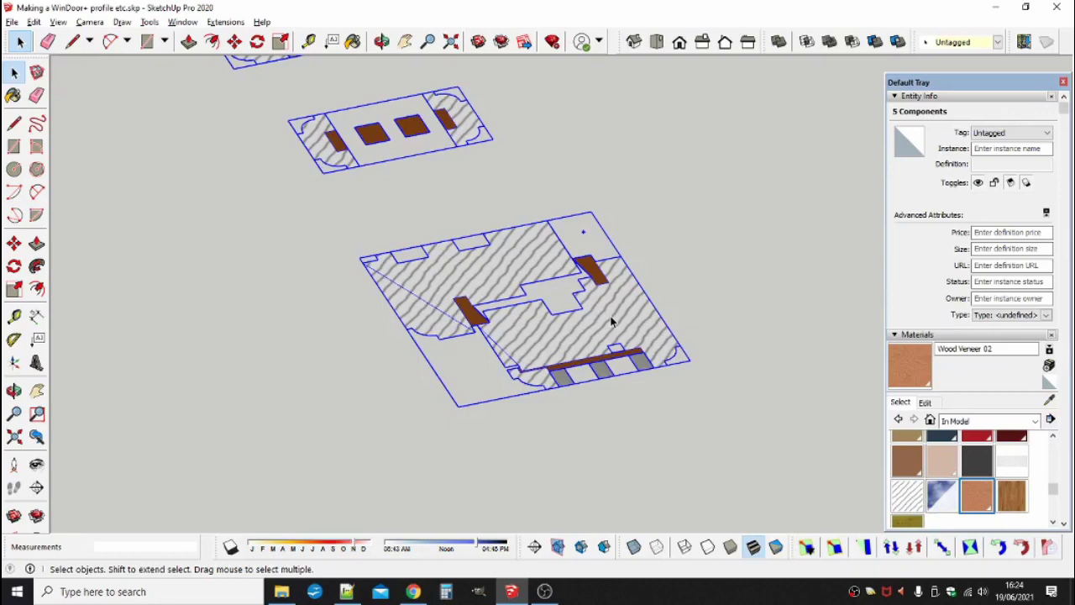
double_click(612, 322)
scroll(609, 322, "up", 3)
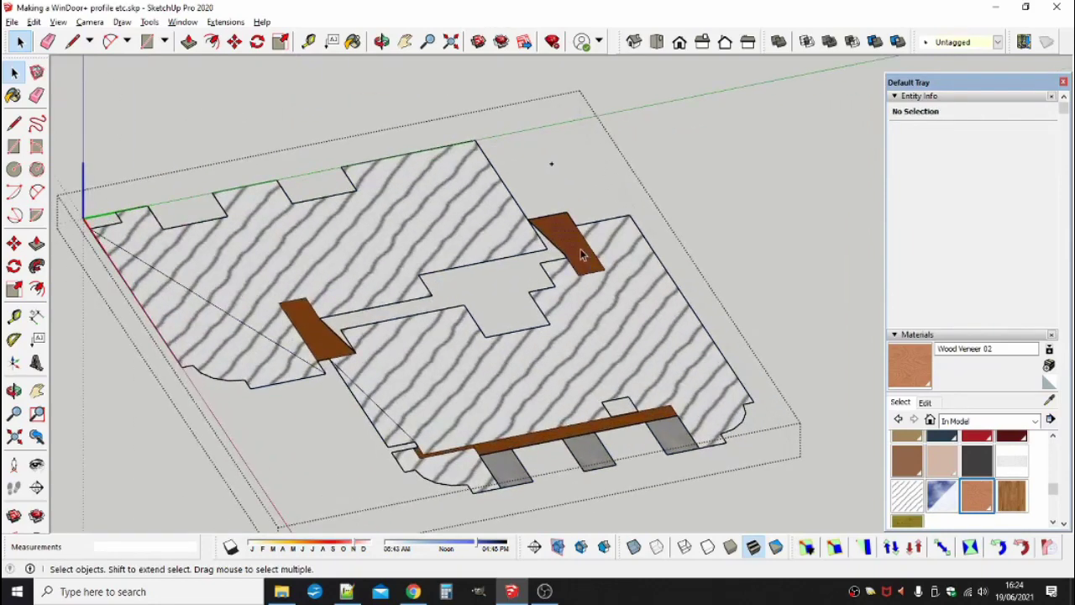
left_click(601, 322)
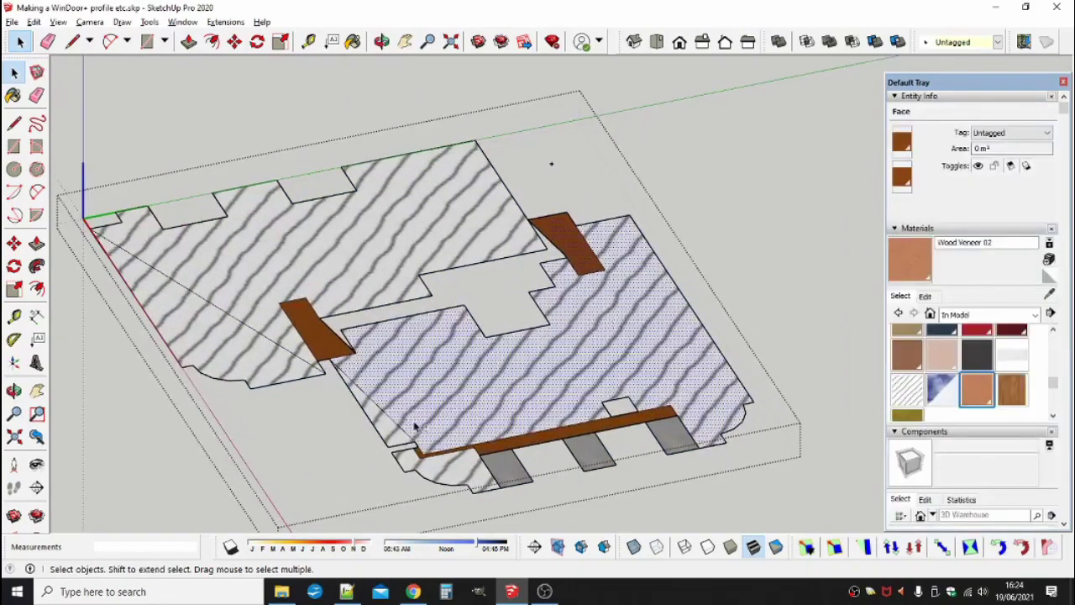
left_click(449, 465, "shift")
scroll(450, 465, "up", 5)
left_click(554, 421, "shift")
scroll(553, 421, "down", 6)
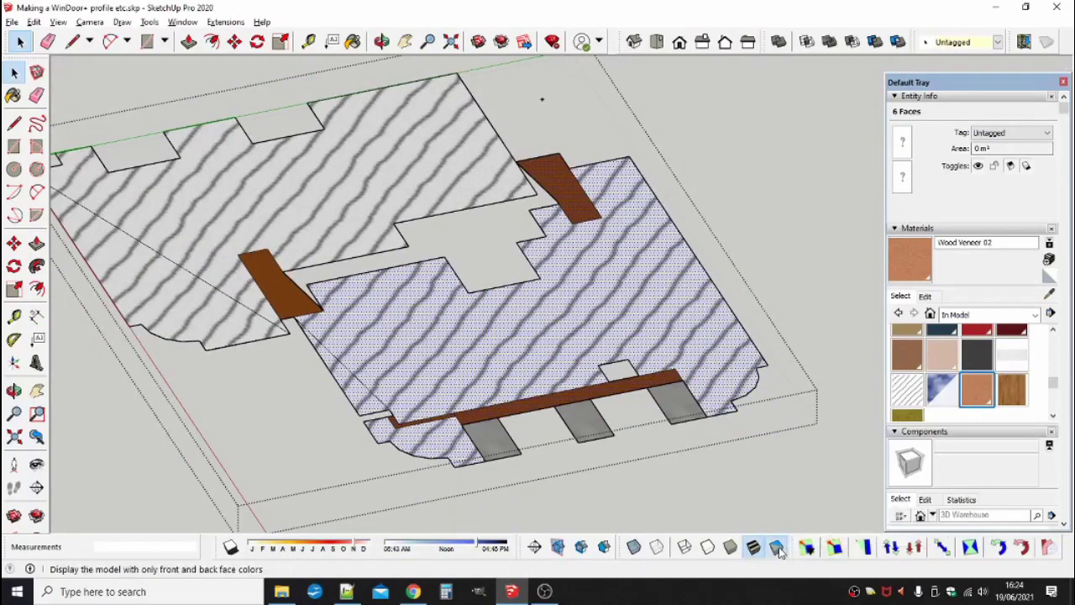
left_click(777, 548)
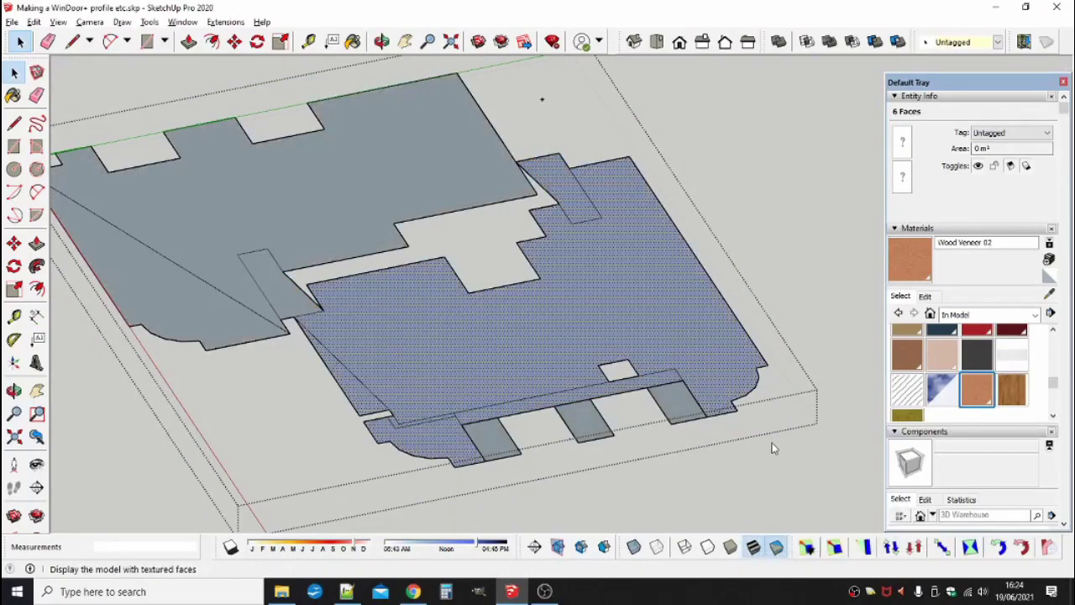
scroll(768, 447, "down", 4)
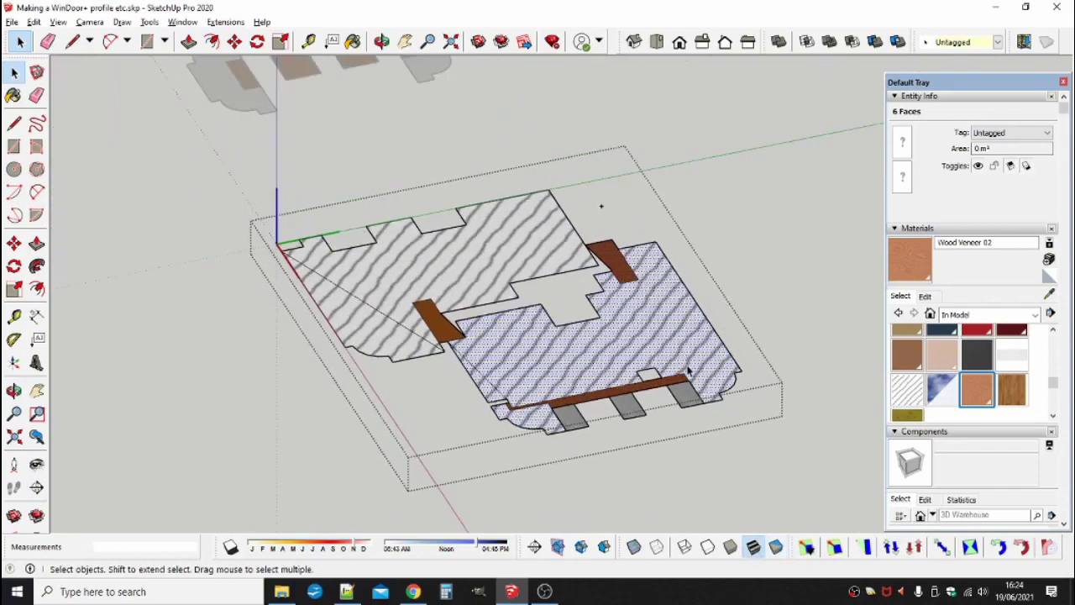
right_click(627, 349)
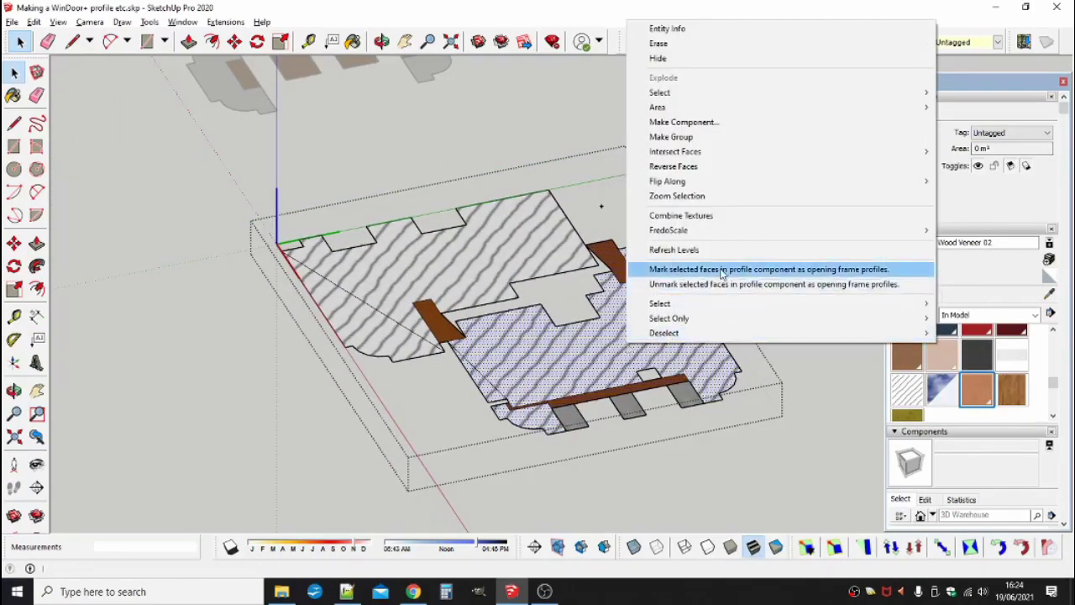
left_click(647, 269)
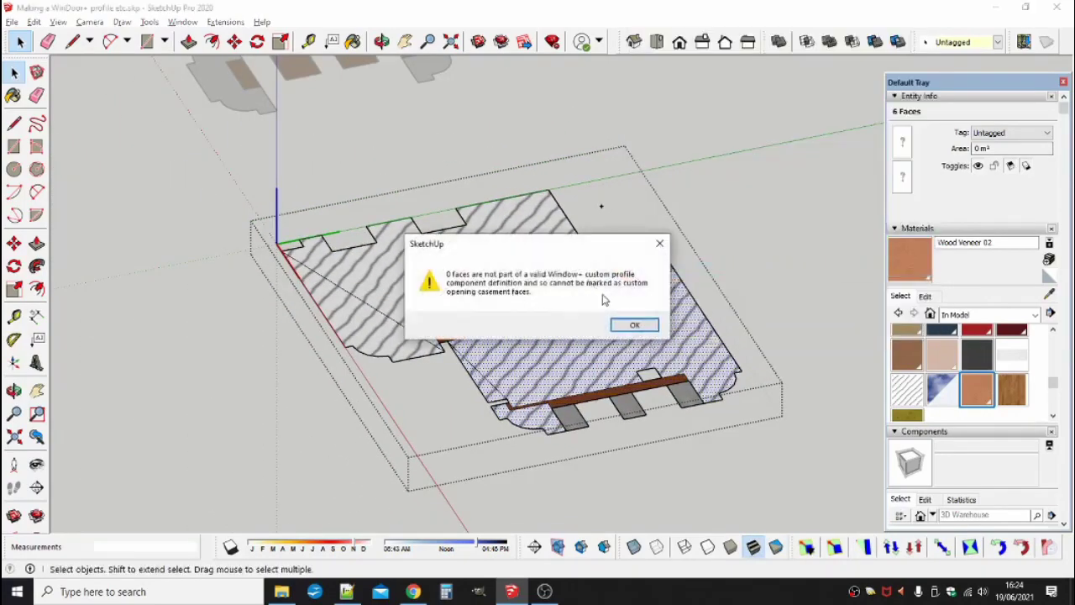
left_click(639, 326)
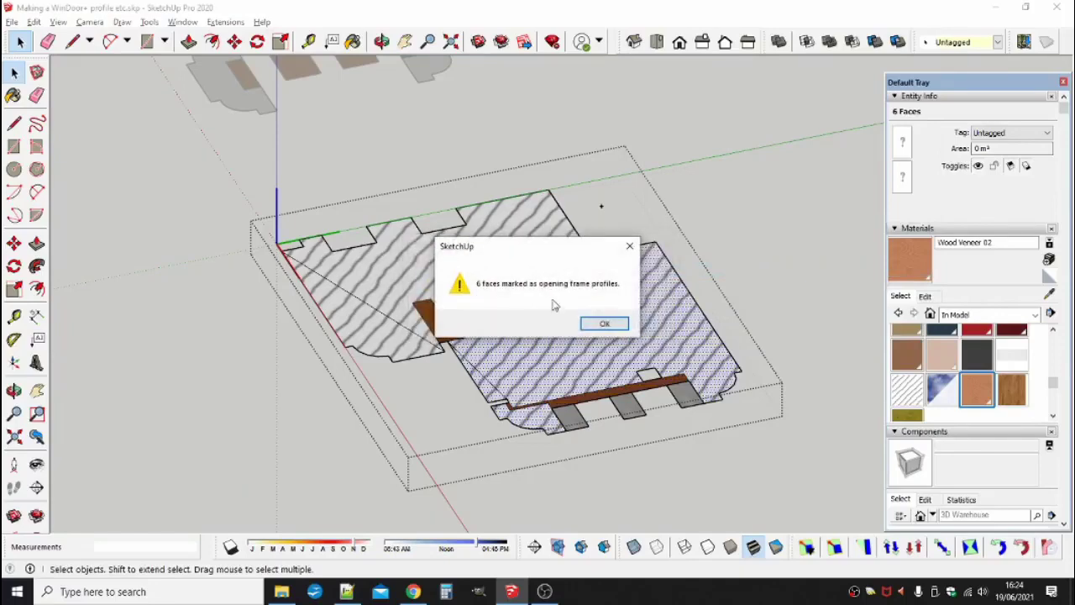
left_click(603, 324)
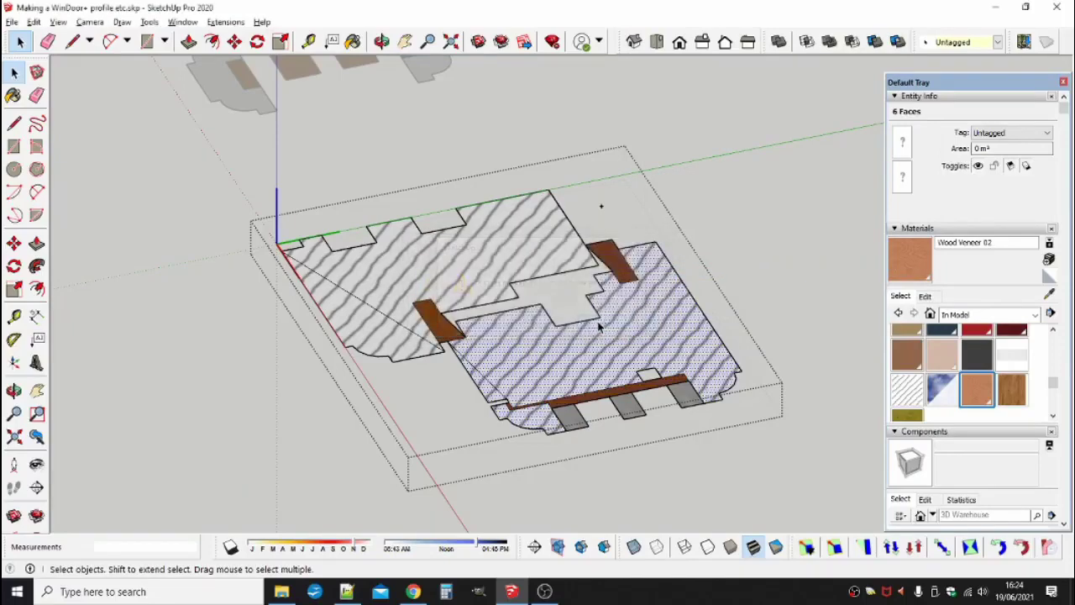
scroll(599, 327, "down", 5)
left_click(682, 279)
- Examine the component axes of the farthest notched profile and the fixed glazed profile by opening each for editing
scroll(634, 279, "down", 4)
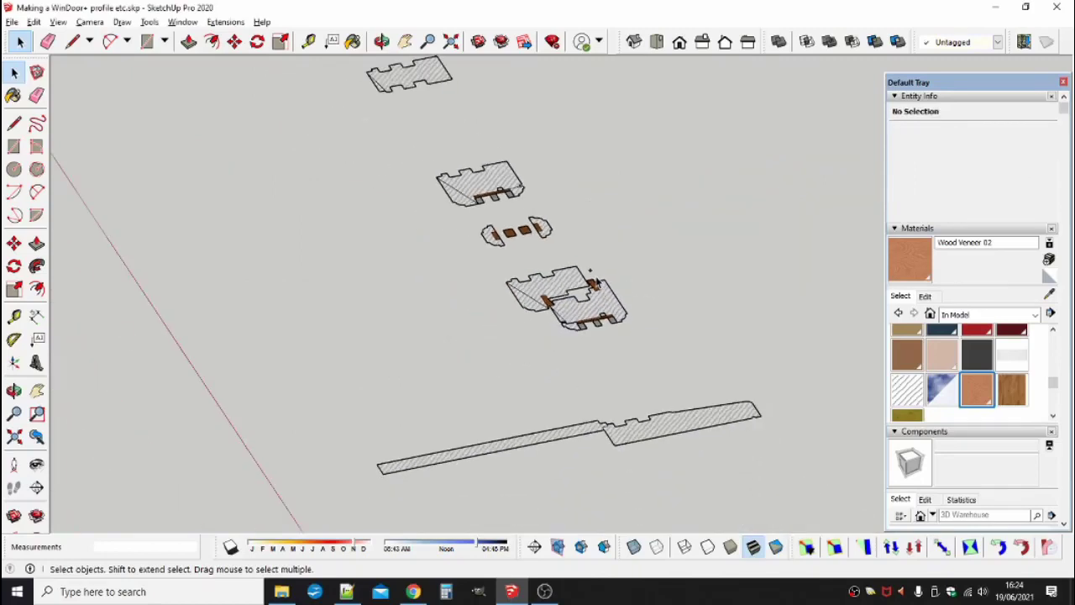
scroll(597, 292, "down", 2)
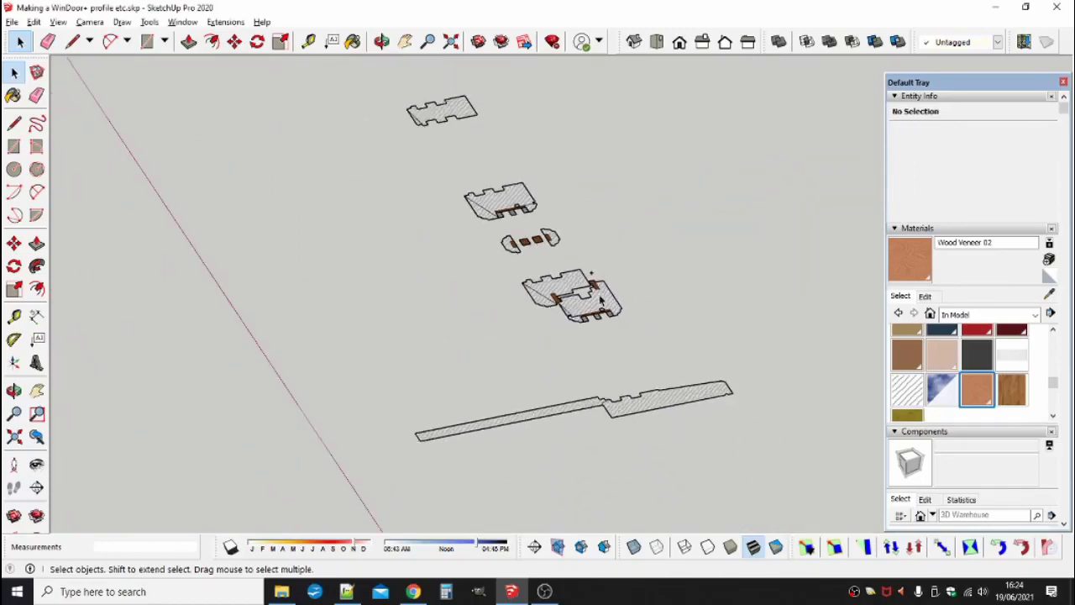
mouse_move(594, 347)
middle_mouse_down()
mouse_move(612, 343)
mouse_move(585, 343)
mouse_move(580, 331)
middle_mouse_up()
scroll(571, 287, "up", 3)
scroll(571, 287, "down", 2)
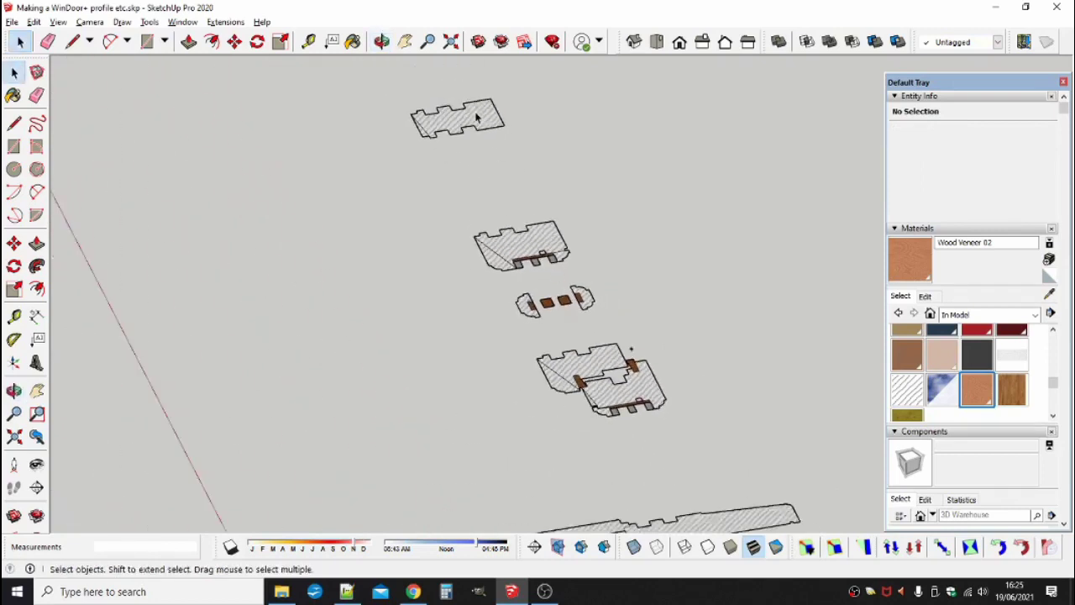
double_click(476, 118)
left_click(568, 186)
double_click(520, 244)
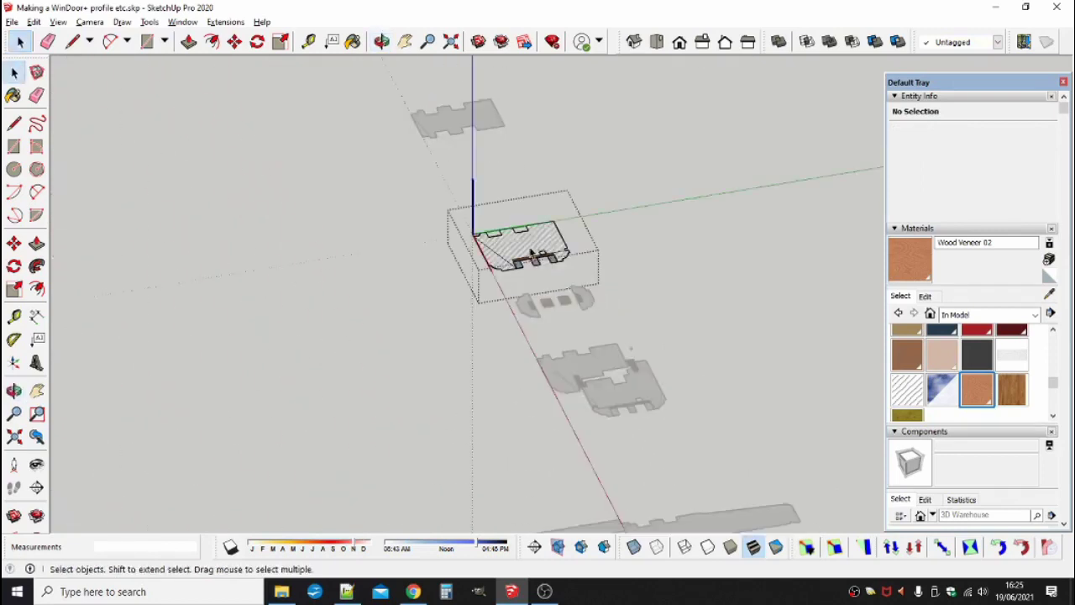
left_click(660, 269)
- Move the glazing bar component's axes origin onto the straight edge of the bar piece farthest from the current origin, and update the component axes
scroll(603, 303, "up", 1)
double_click(589, 303)
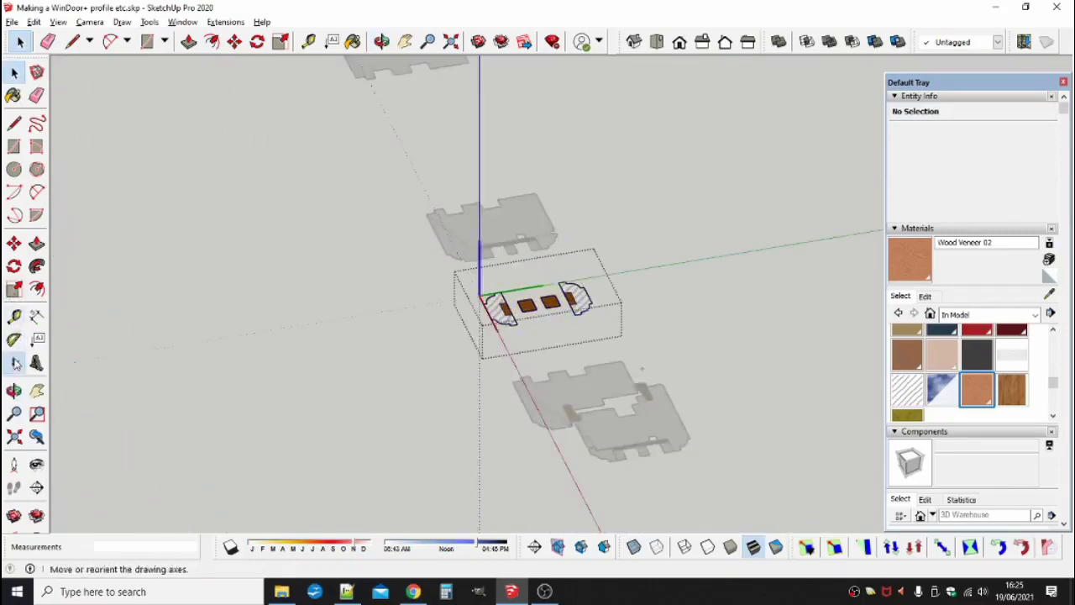
left_click(15, 362)
scroll(518, 265, "up", 4)
left_click(568, 369)
left_click(588, 395)
left_click(647, 345)
left_click(673, 321)
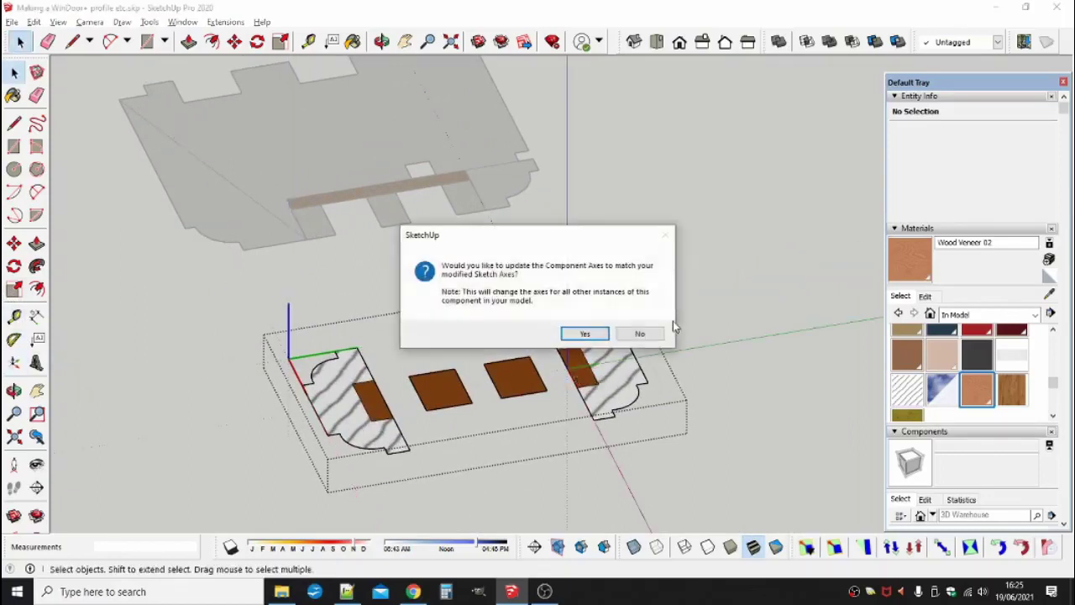
left_click(583, 336)
- Examine the component axes of the overlapping opening profile, then leave its editing context
scroll(593, 200, "down", 6)
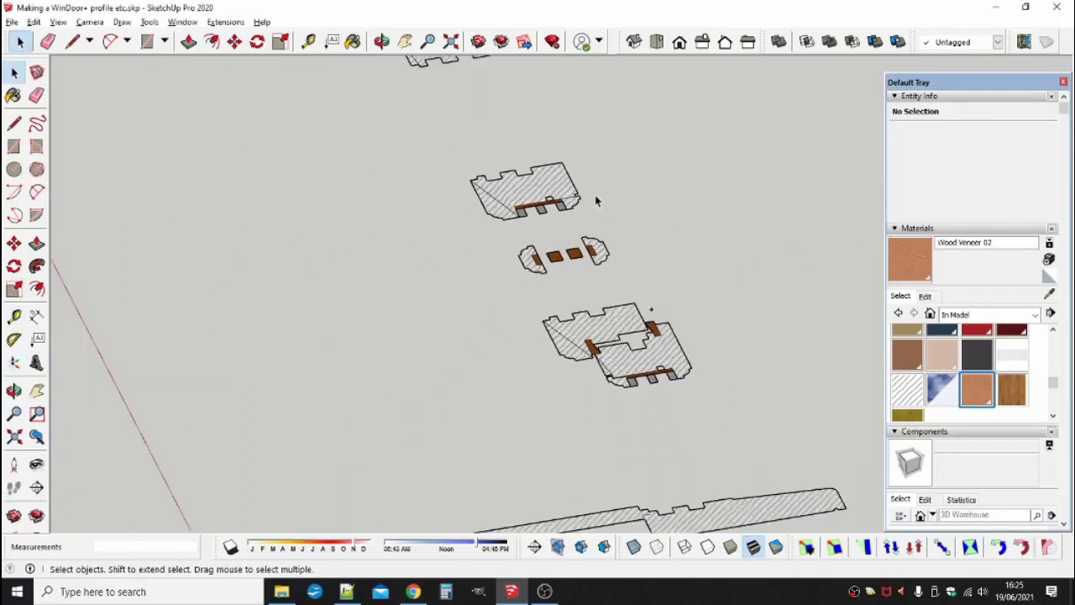
double_click(593, 328)
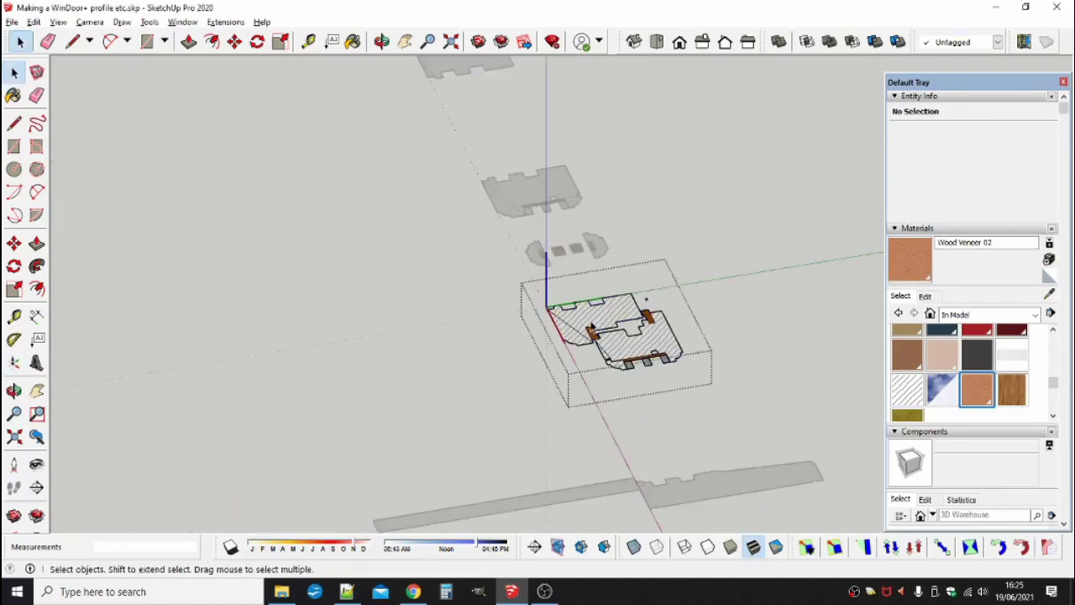
left_click(489, 370)
- Inside the sill component, place crossing guides at the joint: one level with the thicker piece's upper edges, one along its end edge
scroll(549, 408, "down", 2)
scroll(559, 412, "up", 4)
double_click(561, 412)
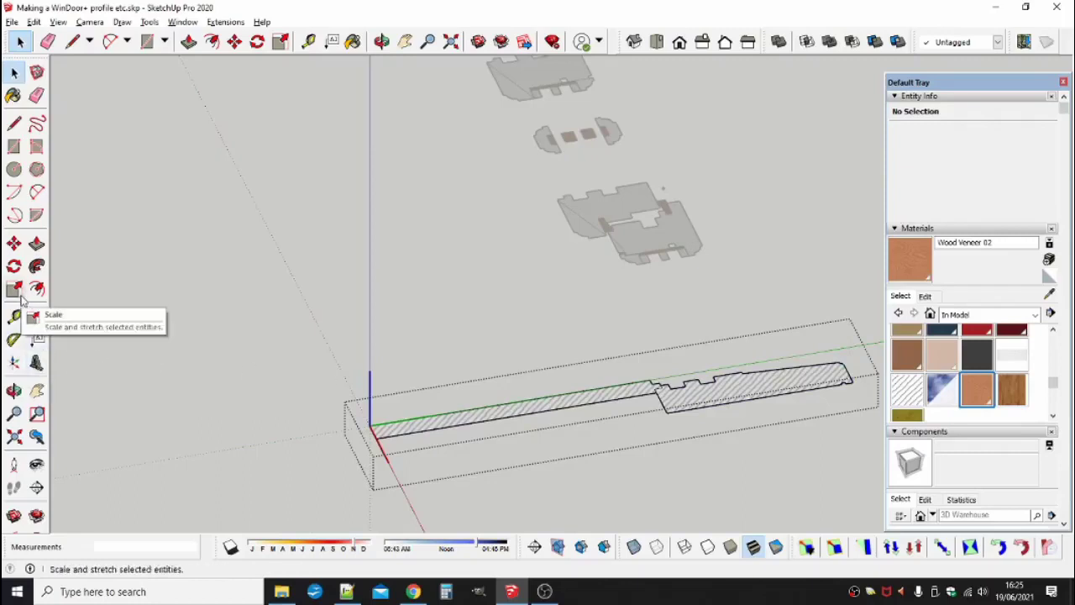
scroll(566, 443, "up", 6)
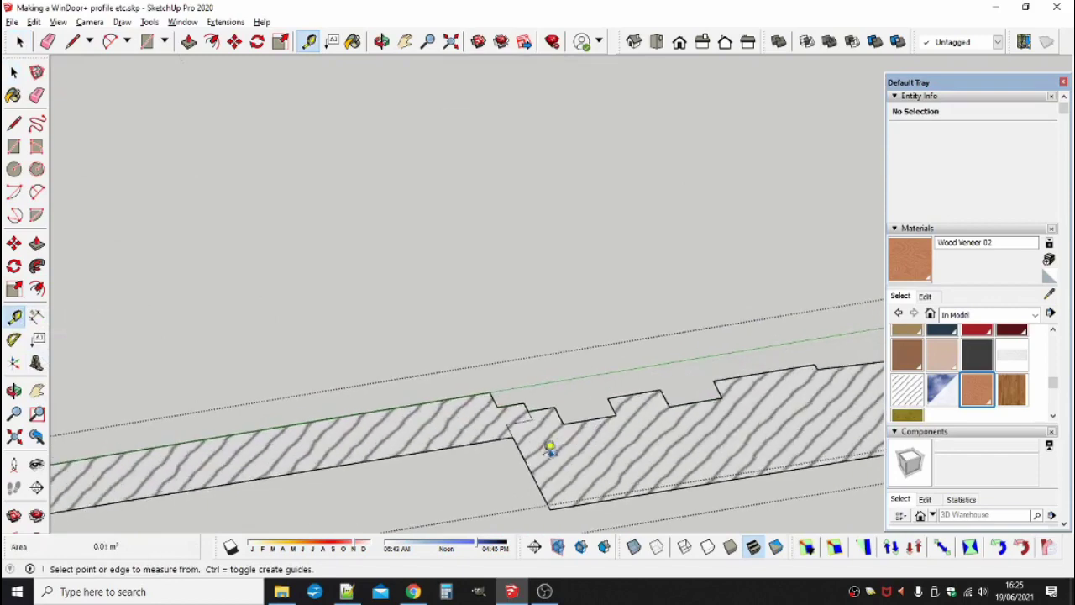
left_click(527, 378)
left_click(550, 363)
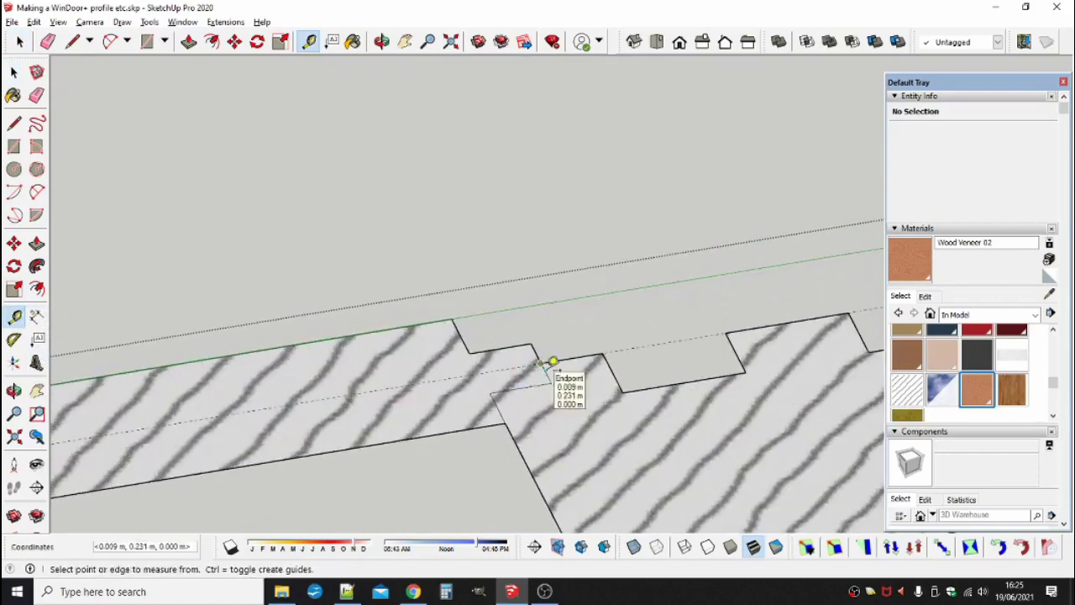
left_click(549, 367)
left_click(500, 389)
scroll(555, 348, "down", 3)
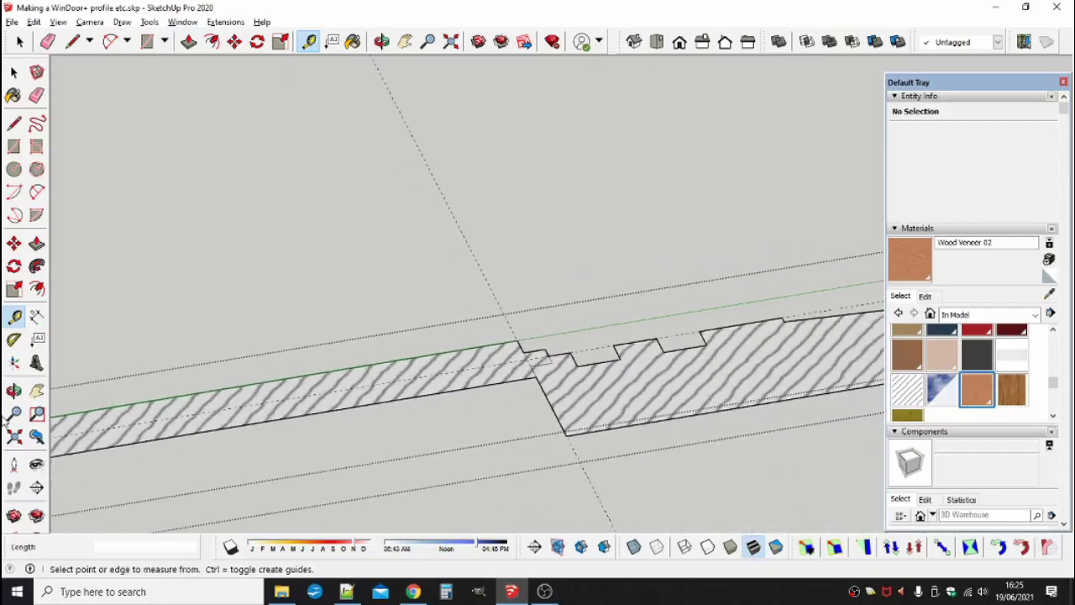
- Move the sill component's axes origin to the intersection of the two guides, keeping the axes aligned with them
left_click(15, 362)
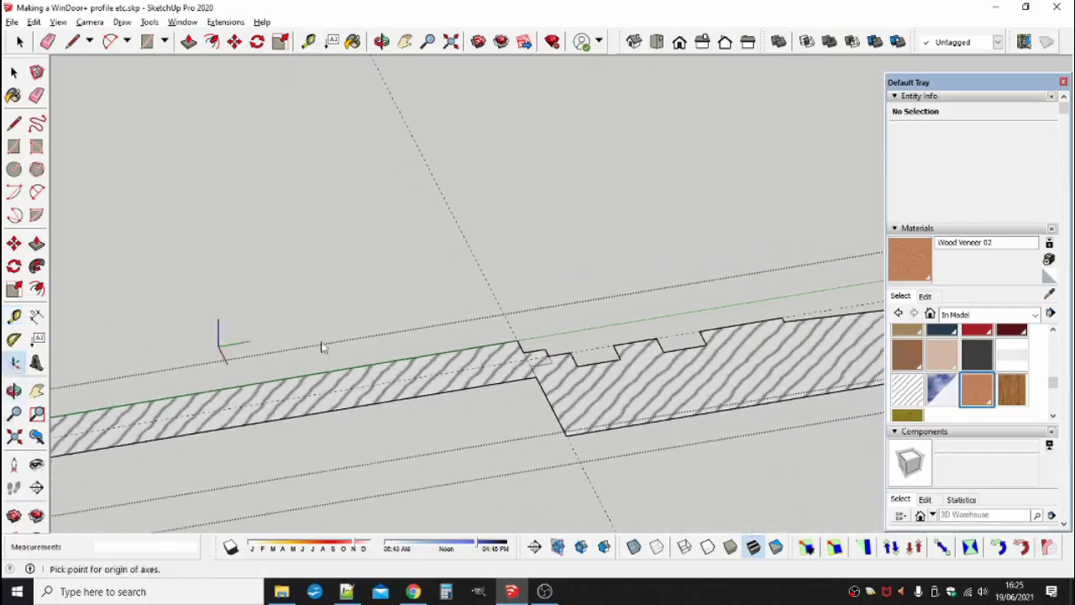
scroll(531, 364, "up", 3)
left_click(525, 360)
double_click(526, 363)
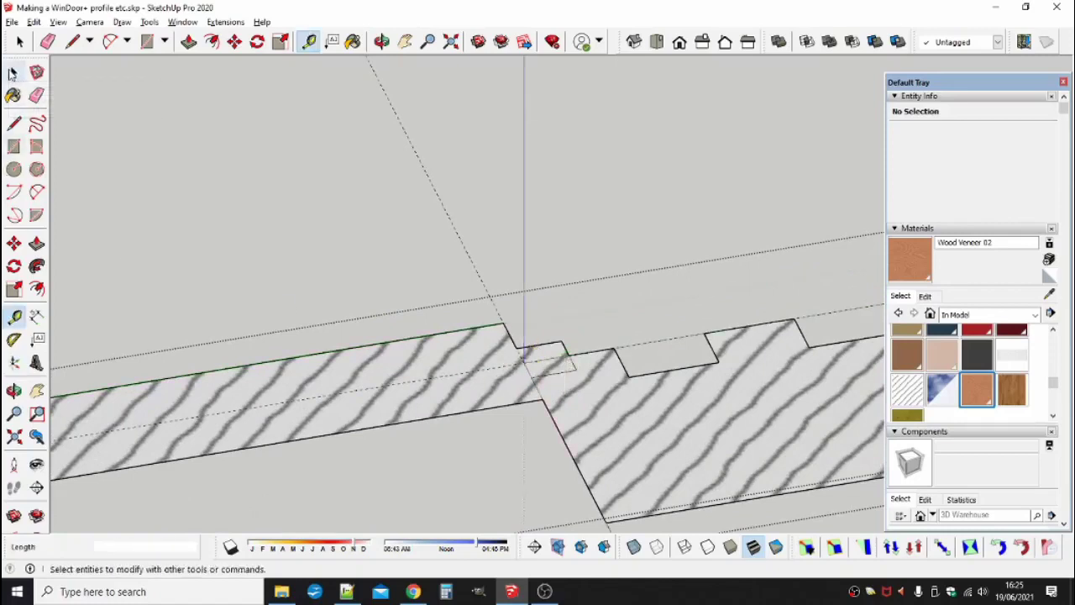
- Erase the two construction guides at the sill joint, check the sill component's axes, and leave its editing context
left_click(36, 95)
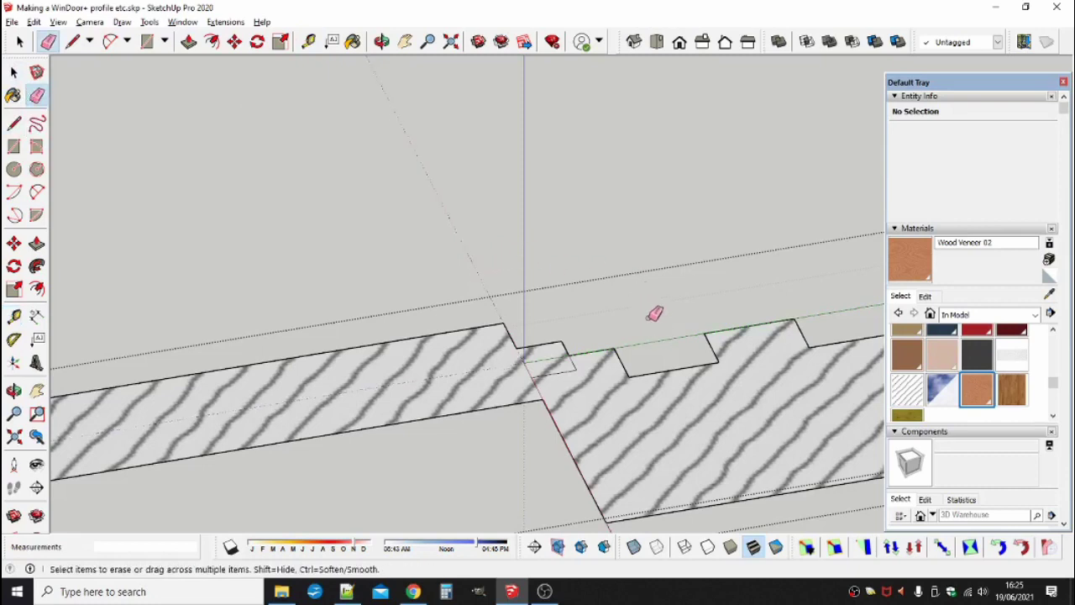
left_click(14, 72)
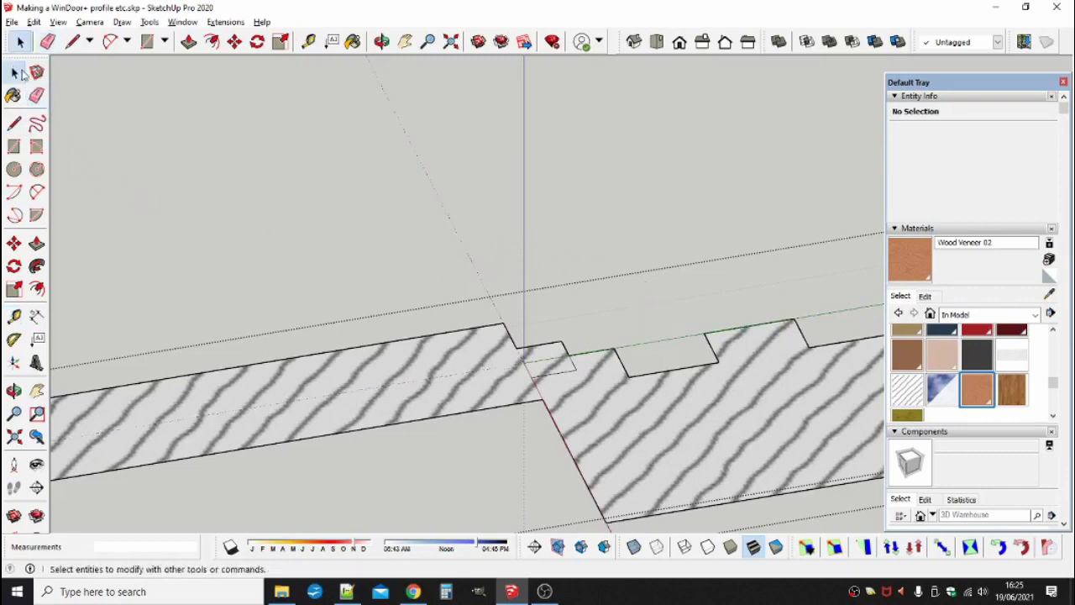
left_click(581, 221)
left_click(587, 333)
scroll(591, 336, "down", 4)
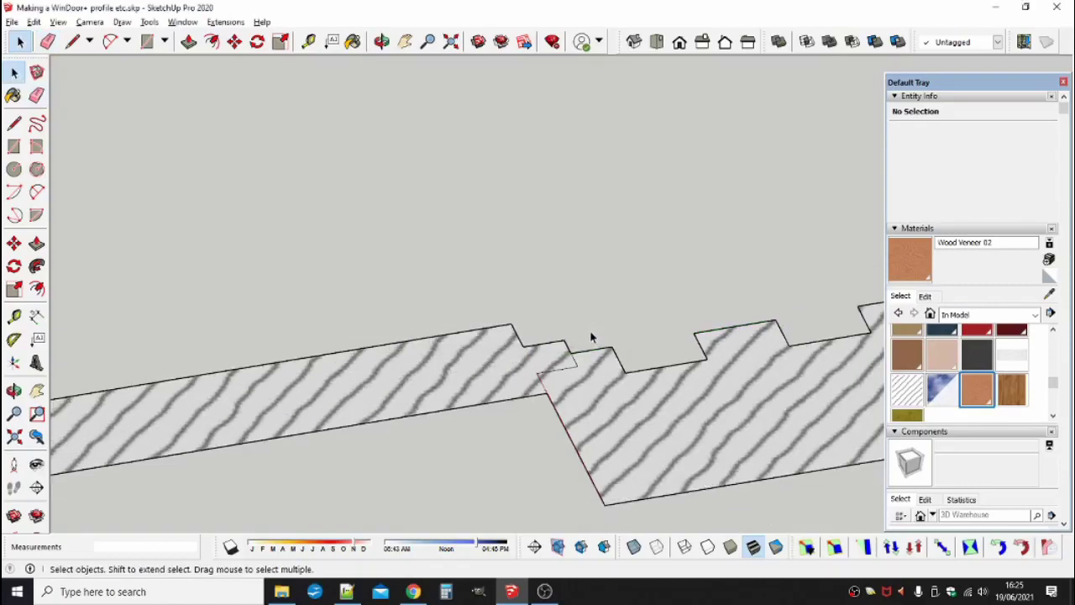
double_click(608, 372)
left_click(581, 270)
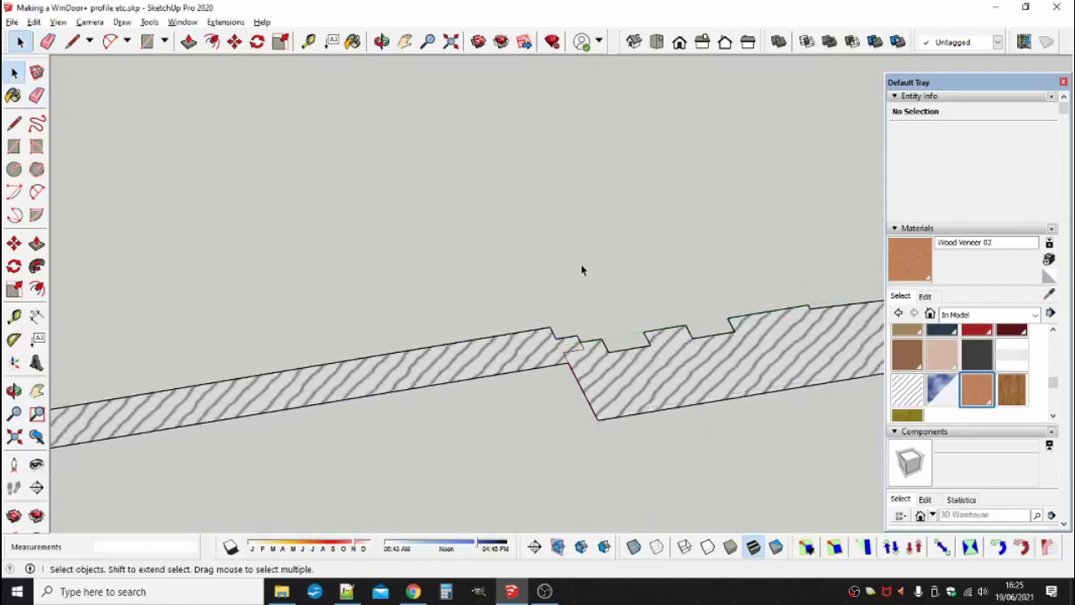
- Select all five profile components, from the outer frame to the sill, and combine them into one group
scroll(473, 357, "down", 6)
middle_click_drag(526, 366, 509, 361)
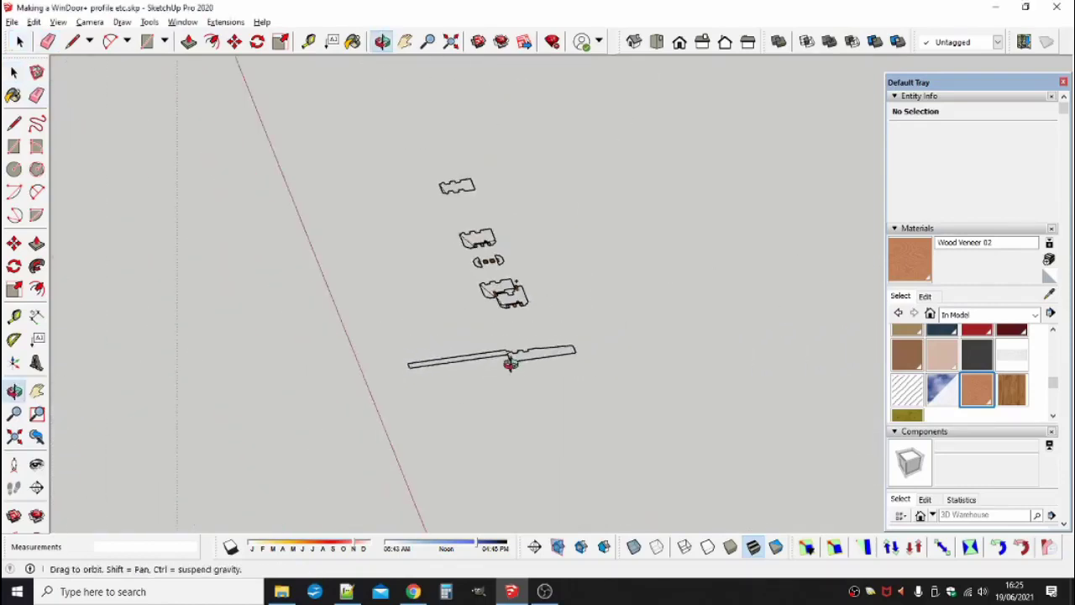
left_click_drag(375, 402, 610, 149)
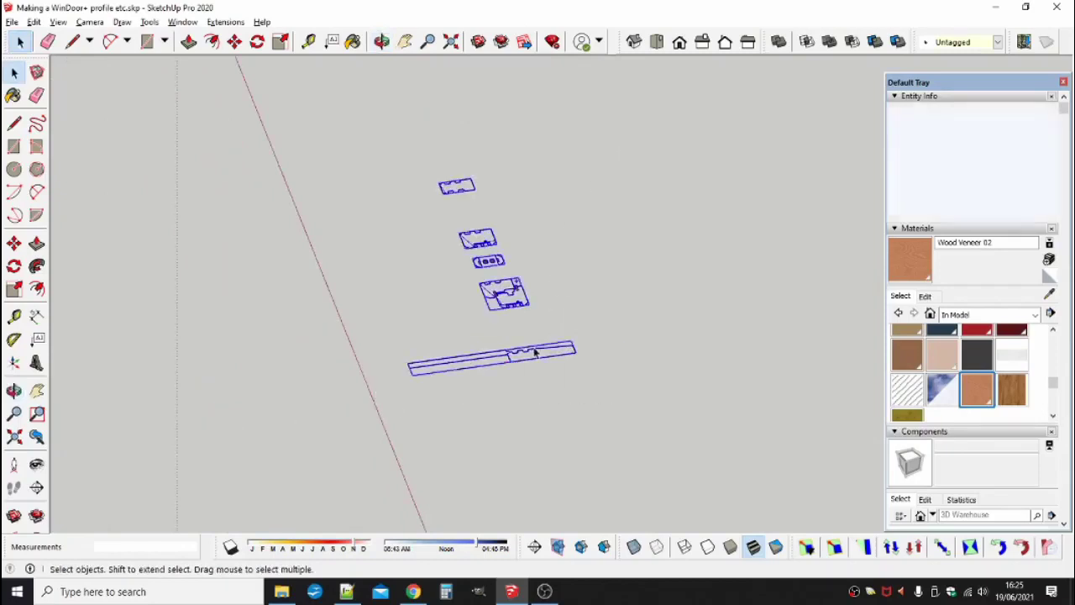
right_click(536, 353)
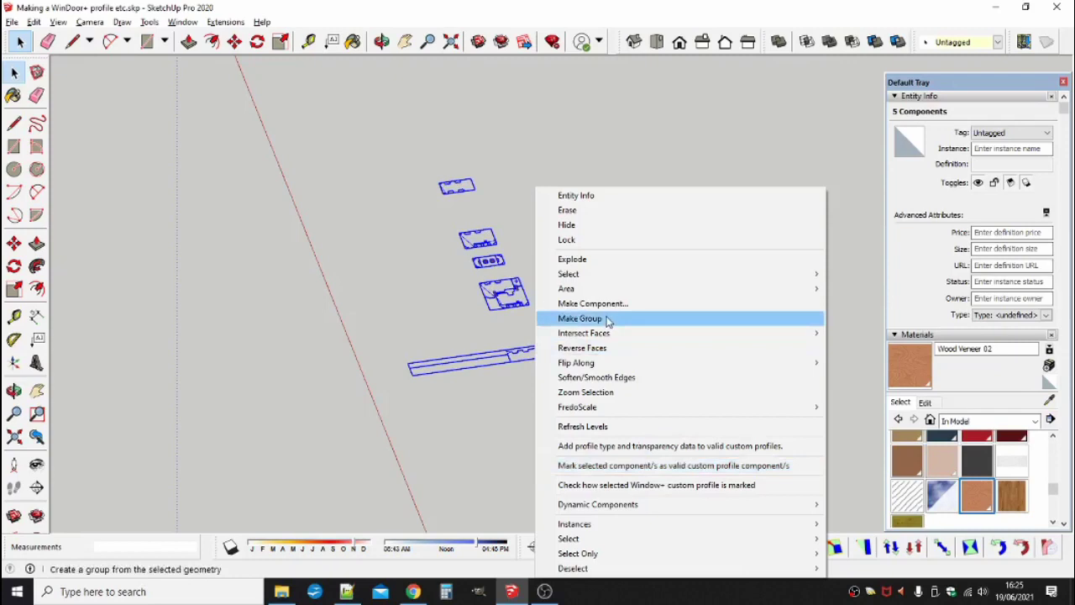
left_click(579, 319)
- Mark the new group as suited profiles under the suite name Timber Window 1 Suite
right_click(530, 355)
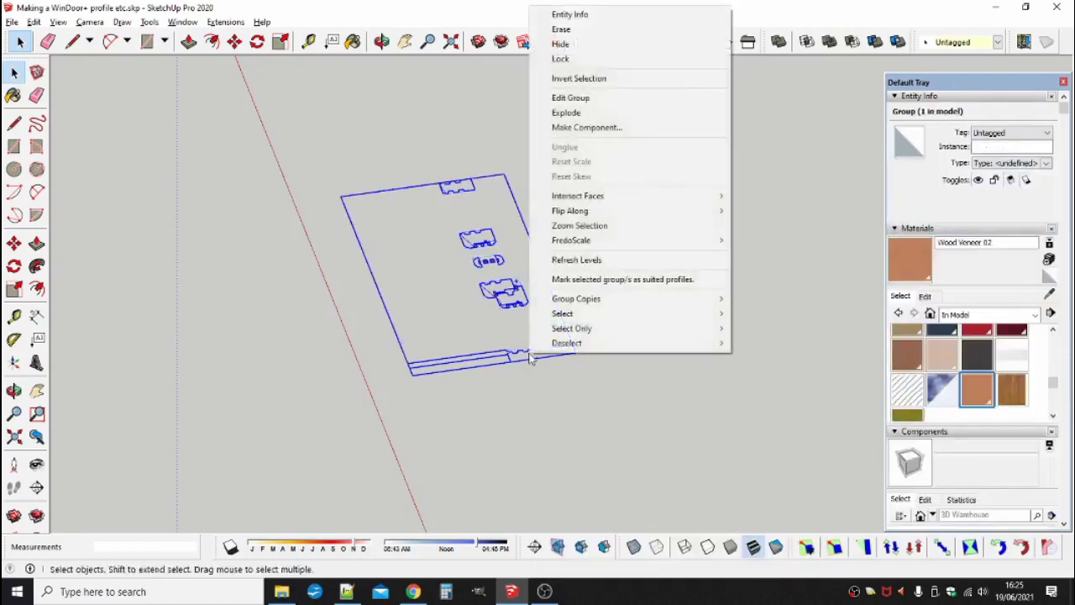
left_click(612, 280)
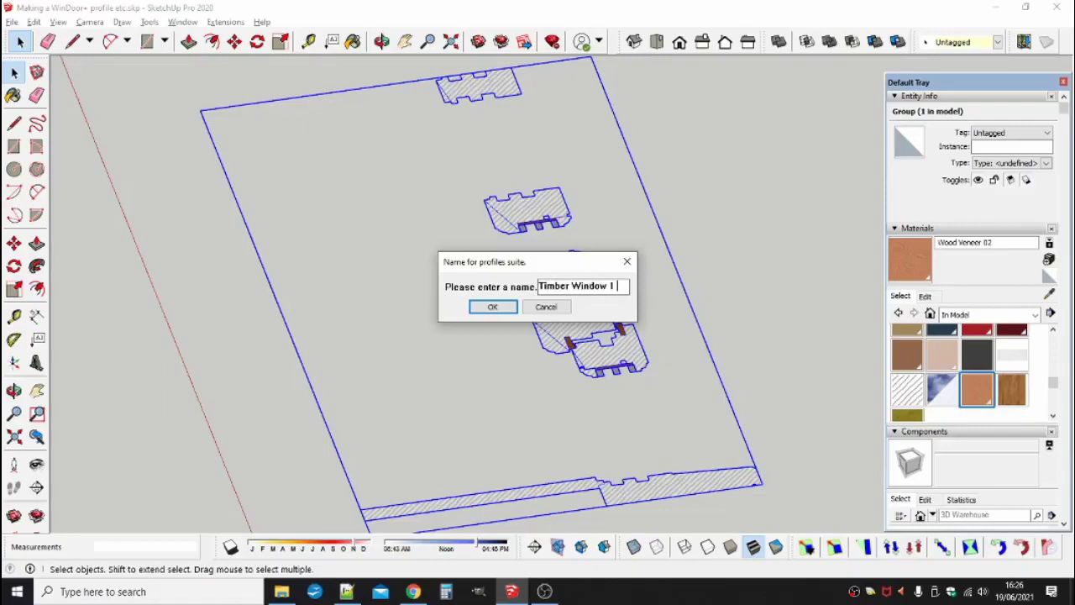
key("Return")
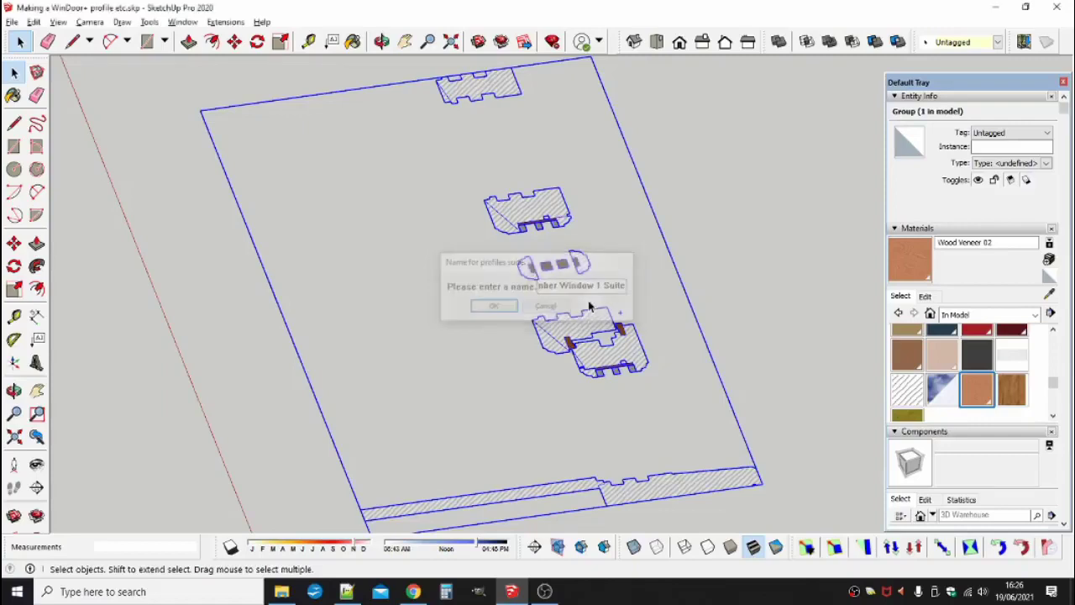
left_click(748, 295)
scroll(614, 282, "down", 4)
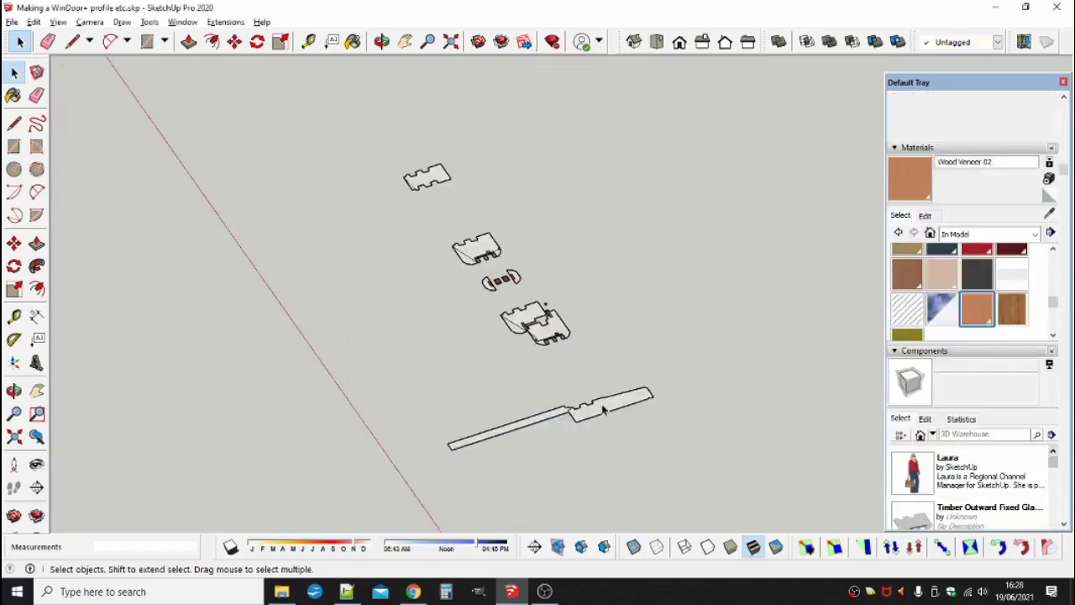
- Inside the suite group, assign the outer frame profile type to the Timber Outward Outerframe component
double_click(603, 409)
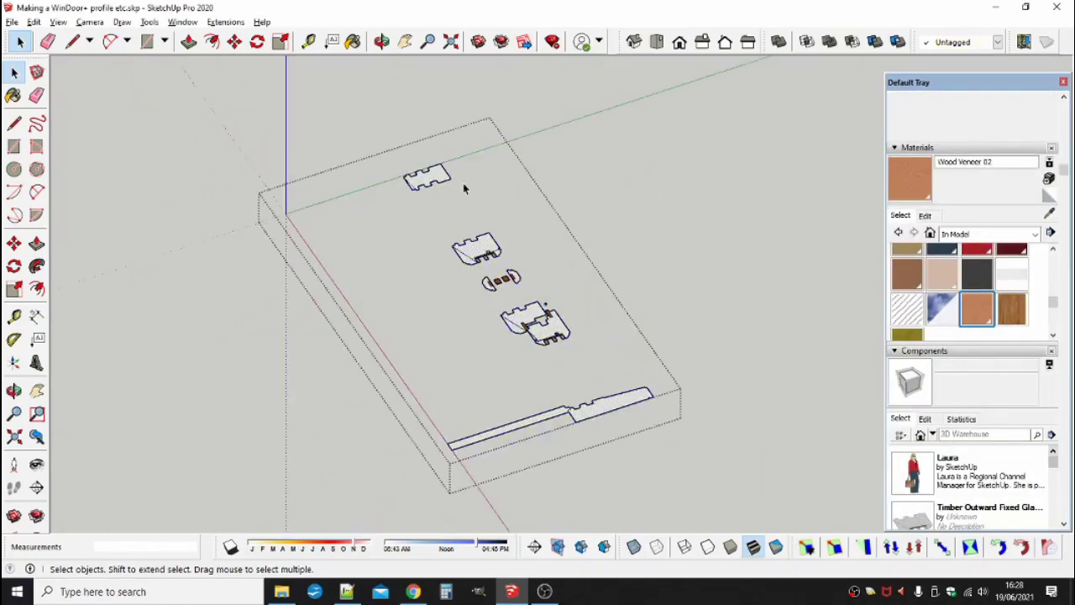
right_click(421, 182)
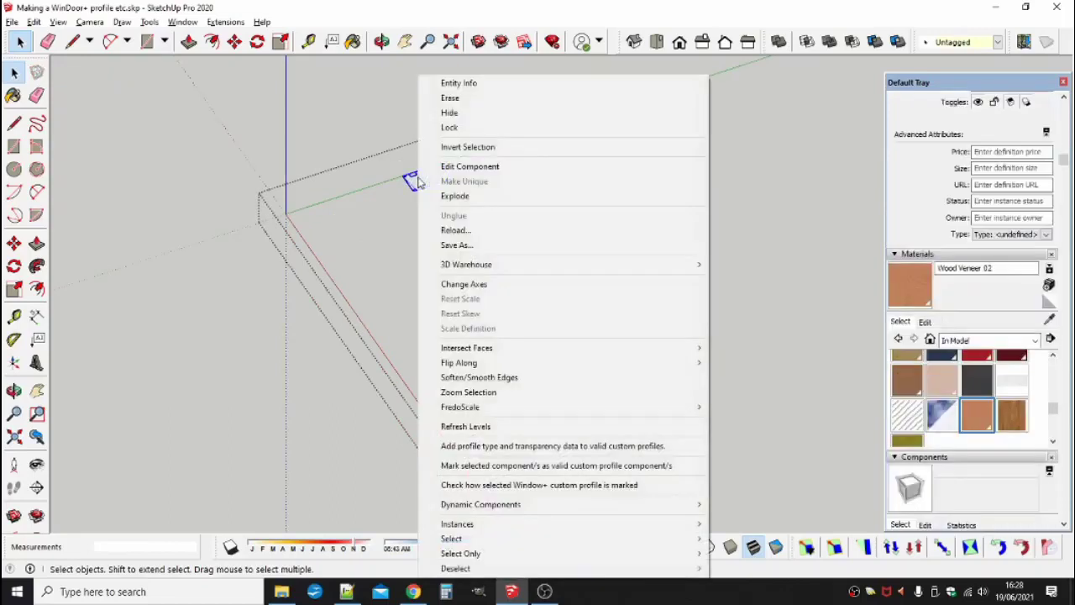
left_click(547, 449)
left_click(574, 287)
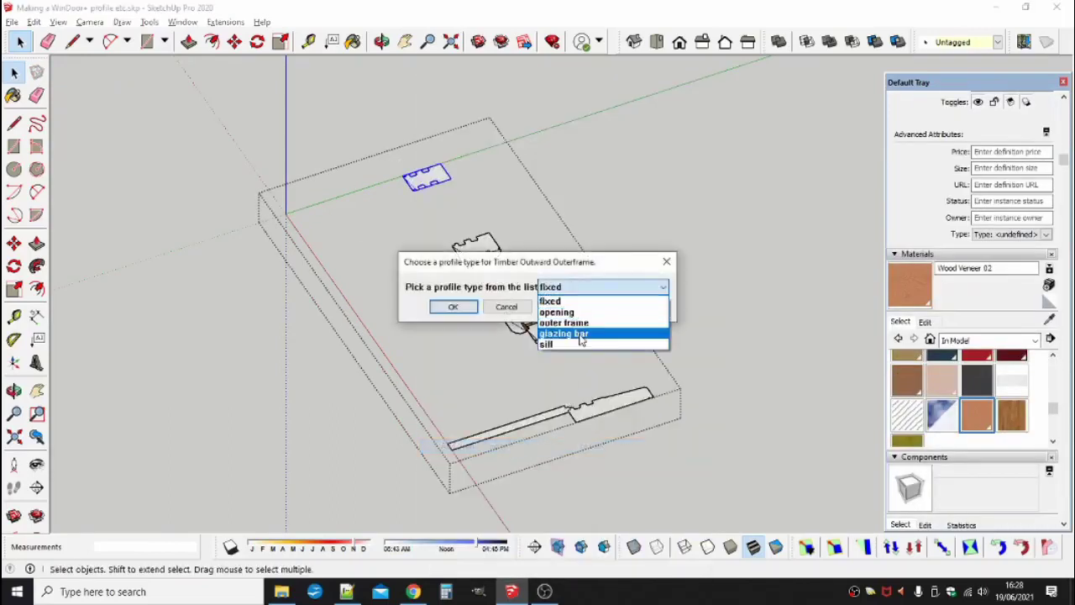
left_click(582, 324)
left_click(454, 308)
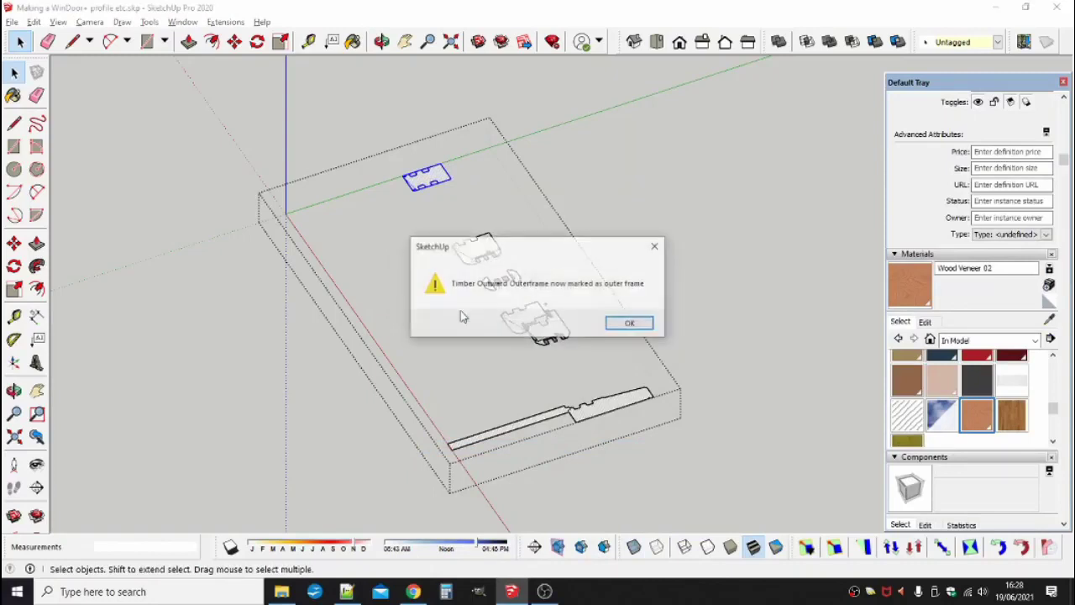
left_click(627, 324)
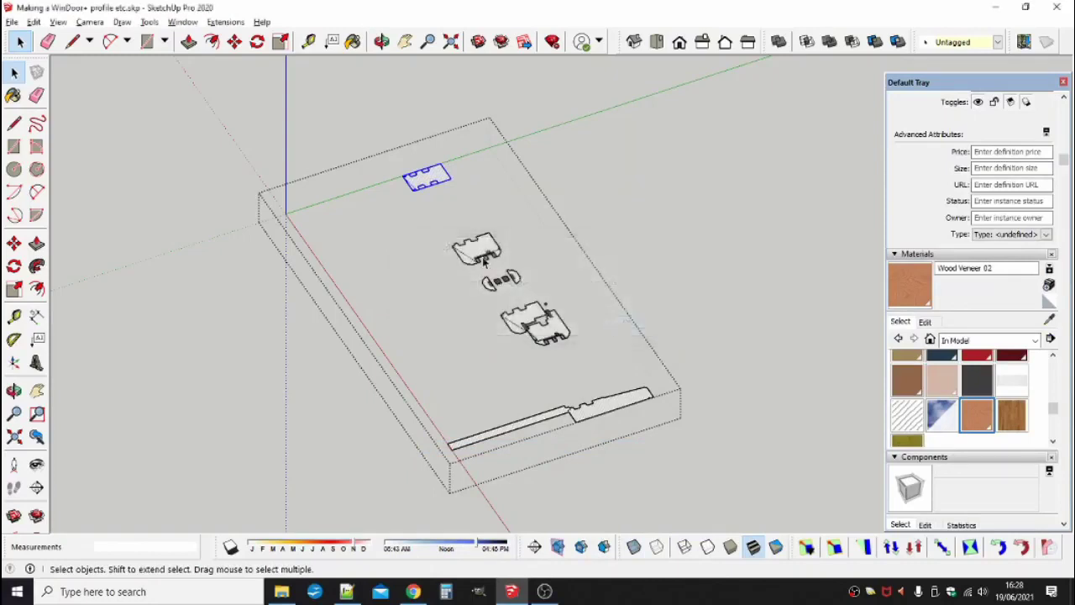
- Assign the fixed profile type to Timber Outward Fixed Glazed 1 and mark it as transparent
right_click(484, 262)
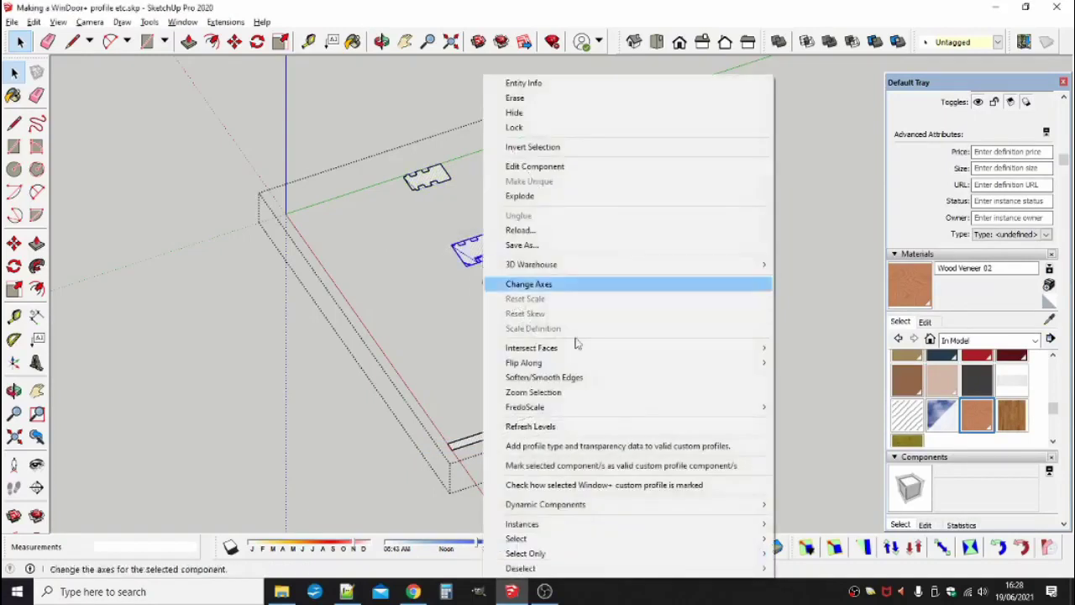
left_click(615, 445)
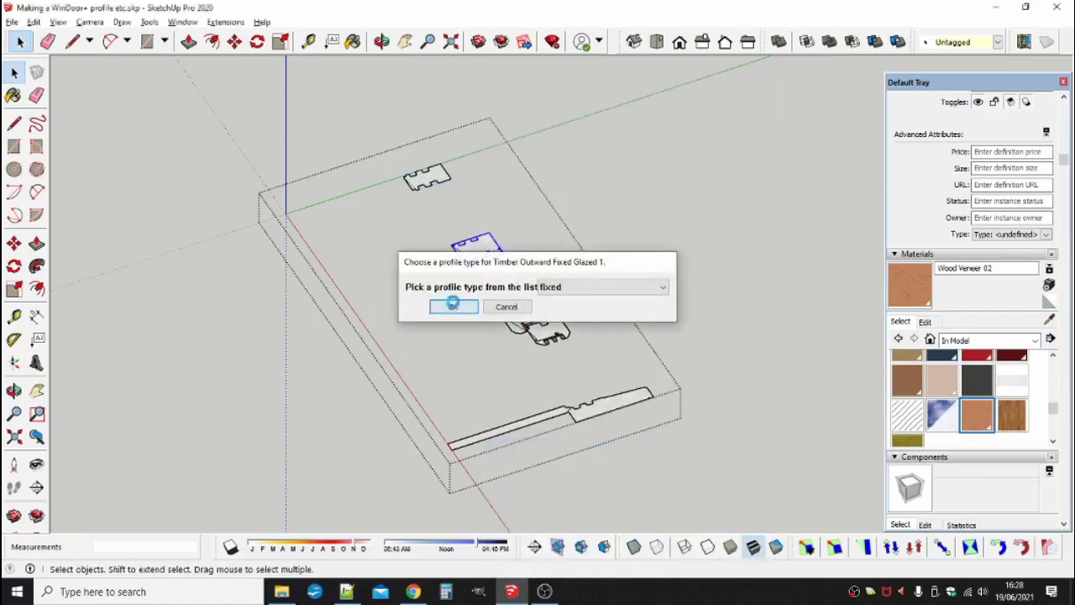
left_click(452, 307)
left_click(622, 327)
left_click(572, 288)
left_click(571, 299)
left_click(454, 308)
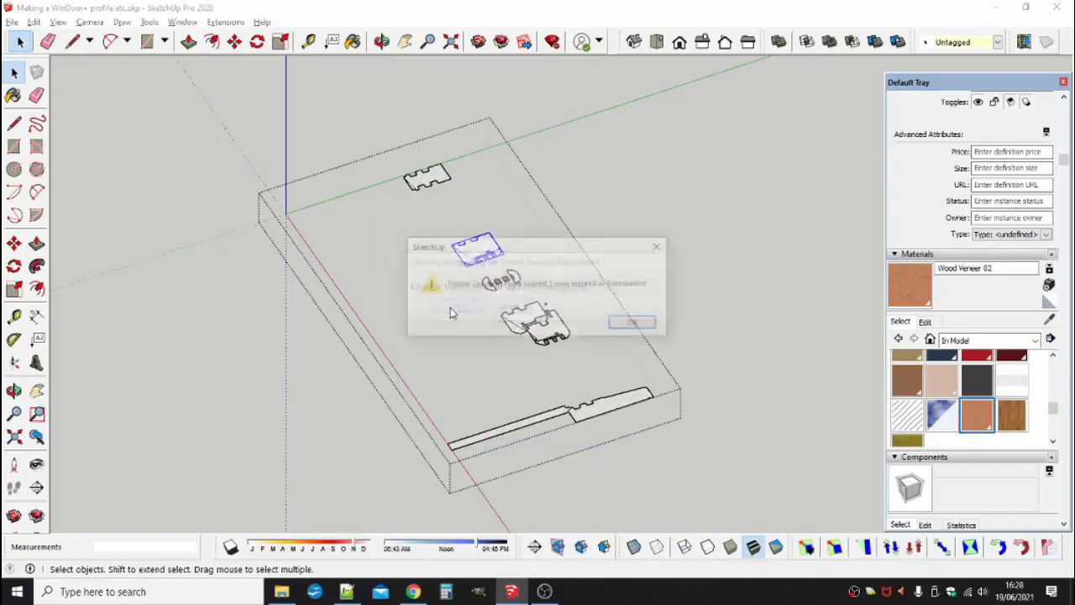
left_click(625, 326)
- Assign the glazing bar profile type to the Timber Outward Glazing Bar component
left_click(502, 284, "shift")
right_click(501, 283)
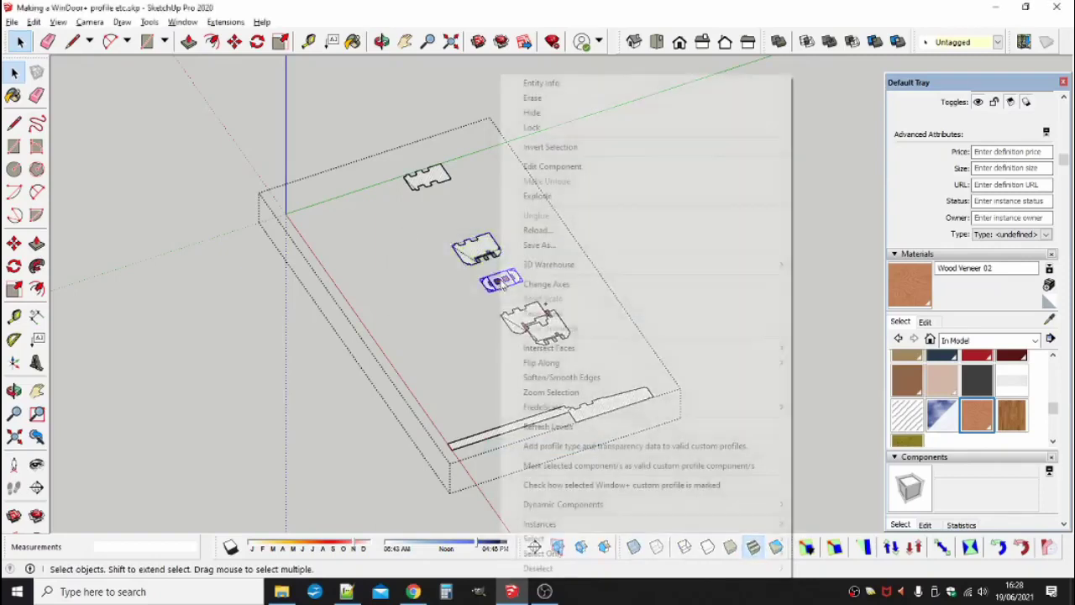
left_click(600, 446)
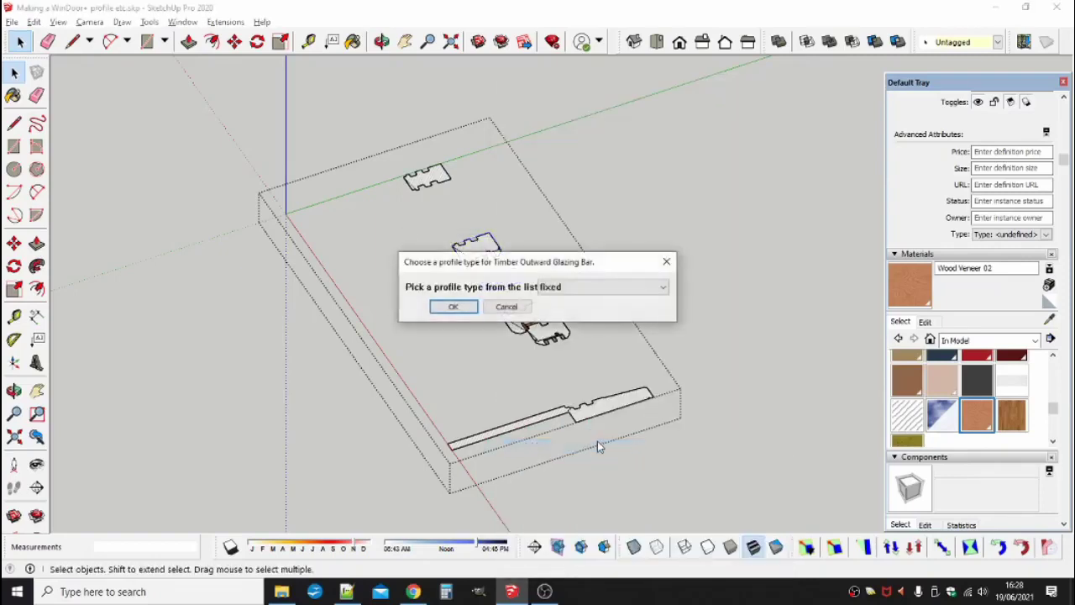
left_click(574, 294)
left_click(569, 333)
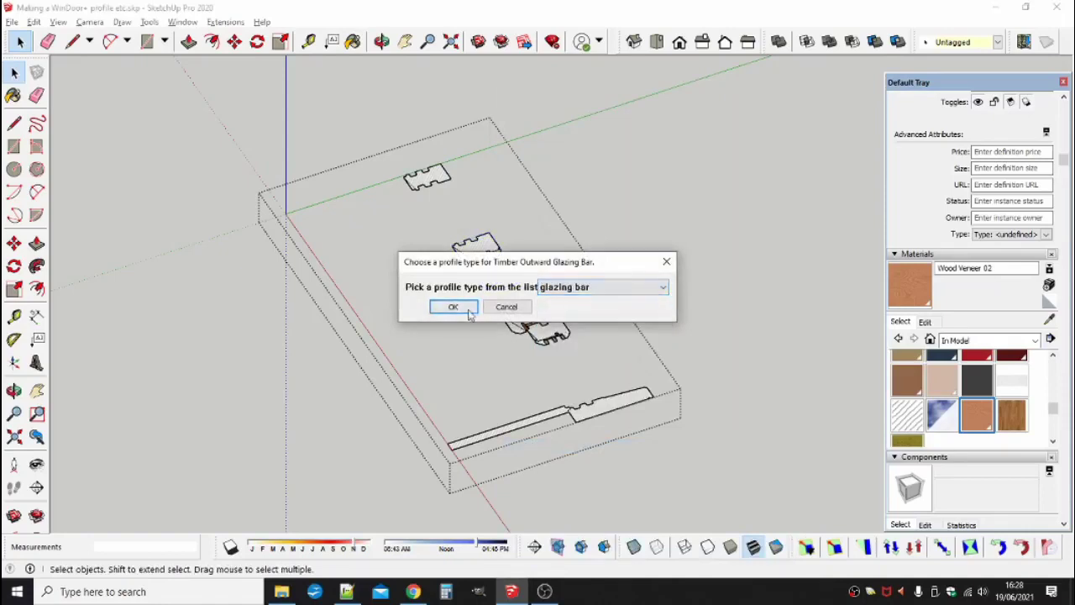
left_click(470, 309)
left_click(628, 322)
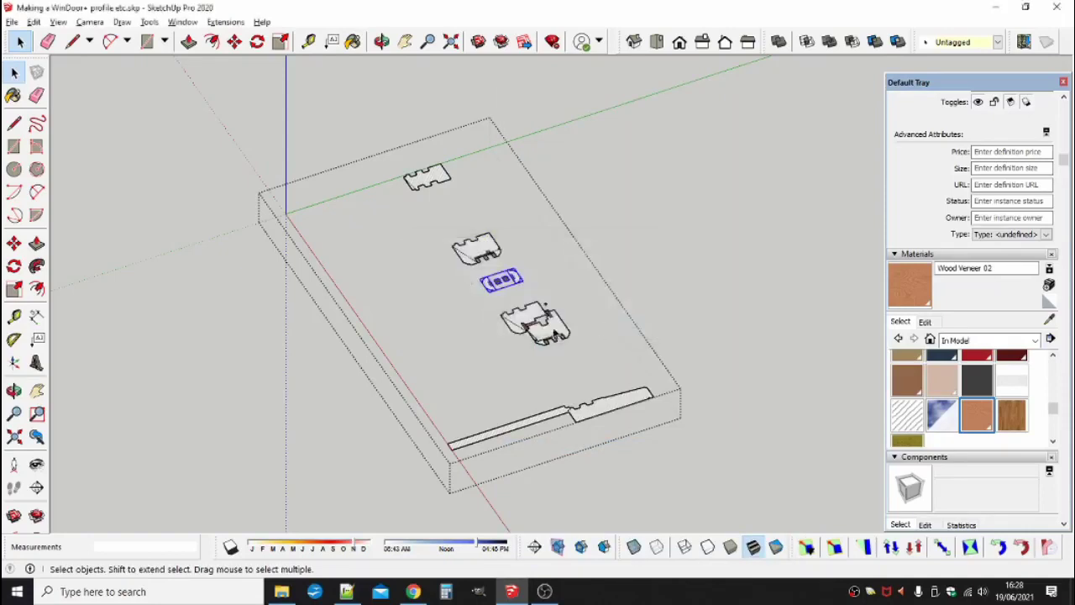
- Assign the opening profile type to Timber Outward Opening Glazed 1, with outward as its opening direction
right_click(543, 313)
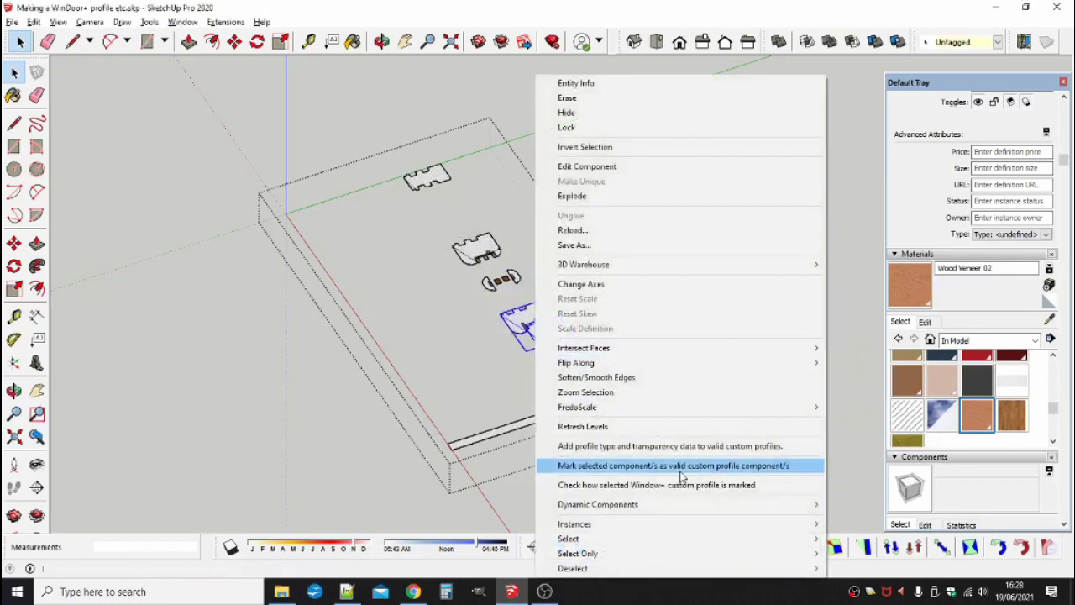
left_click(605, 446)
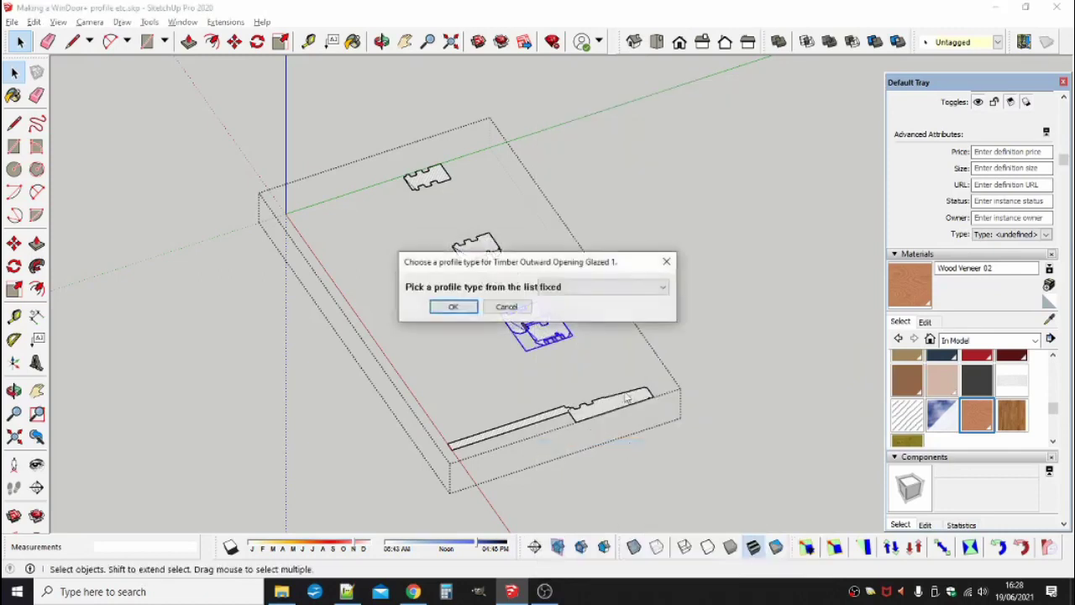
left_click(587, 290)
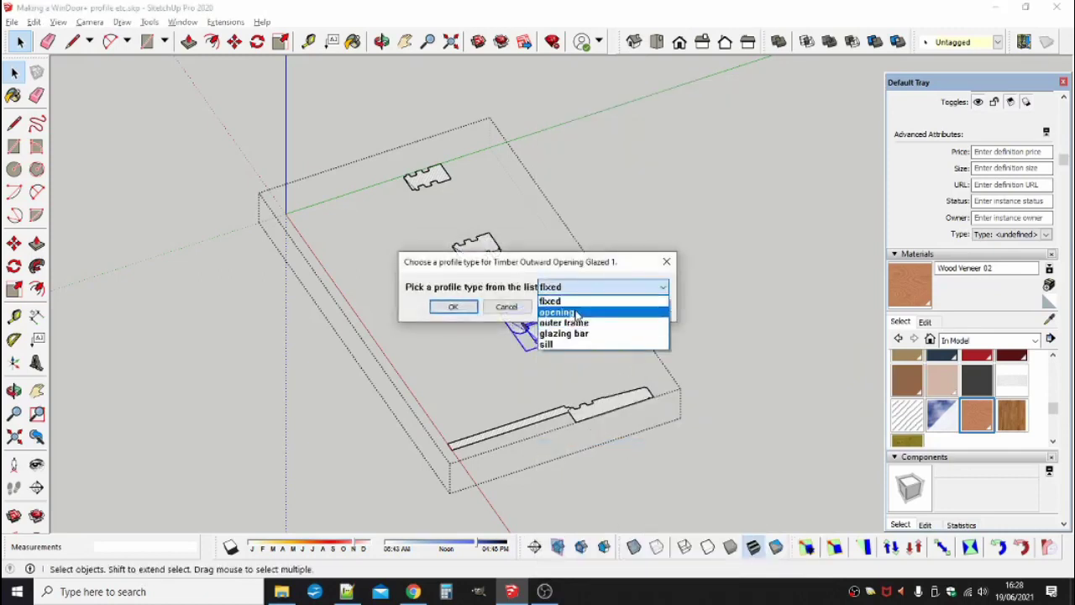
left_click(577, 313)
left_click(454, 307)
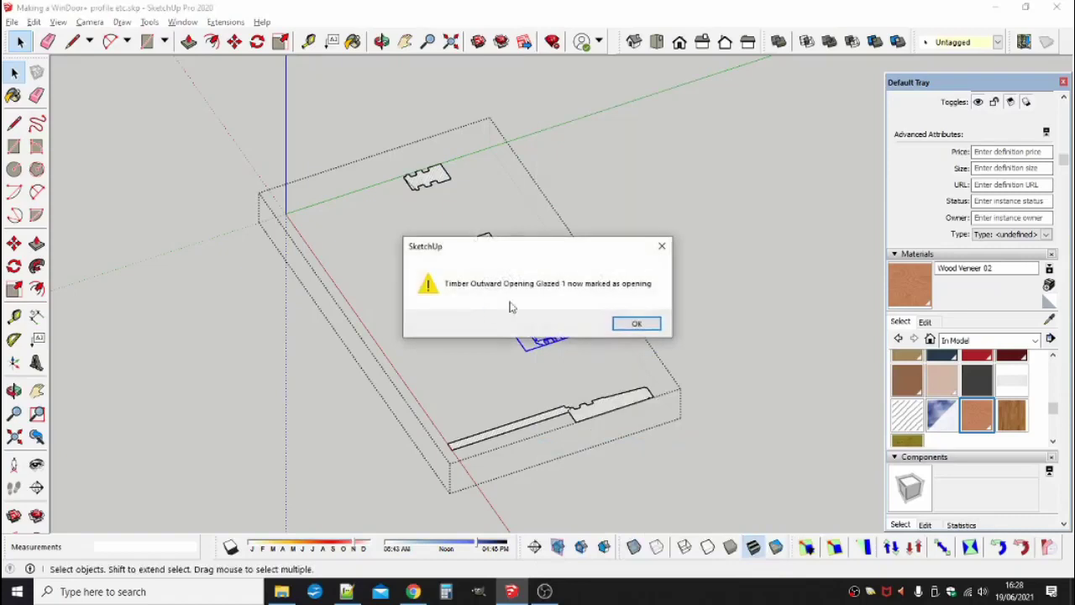
left_click(632, 322)
left_click(598, 286)
left_click(592, 307)
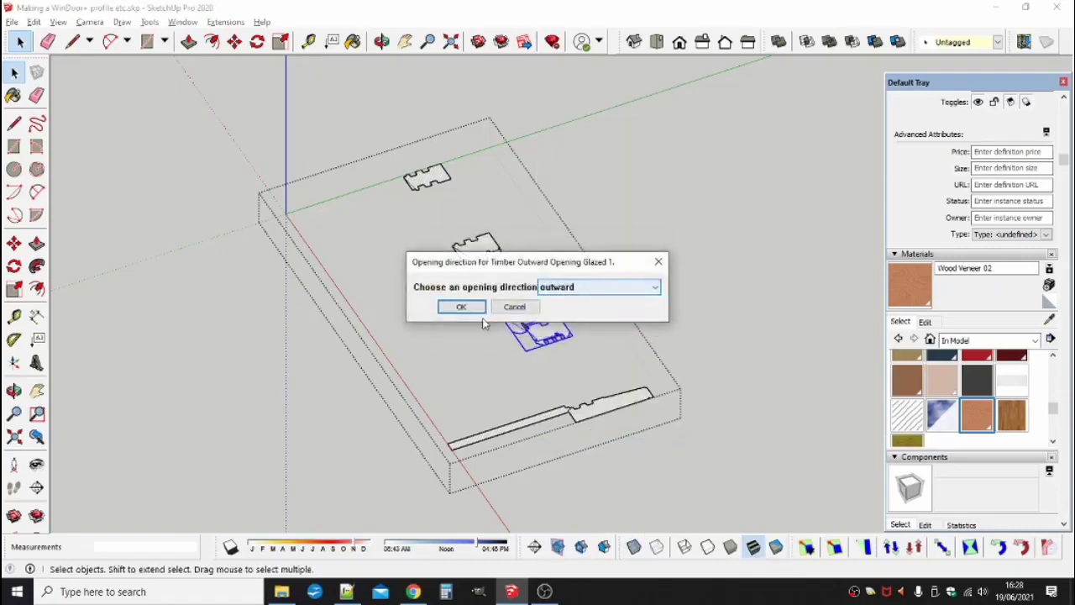
left_click(461, 306)
left_click(632, 323)
- Mark the Timber Outward Opening Glazed 1 profile as transparent
left_click(566, 290)
left_click(562, 305)
left_click(470, 310)
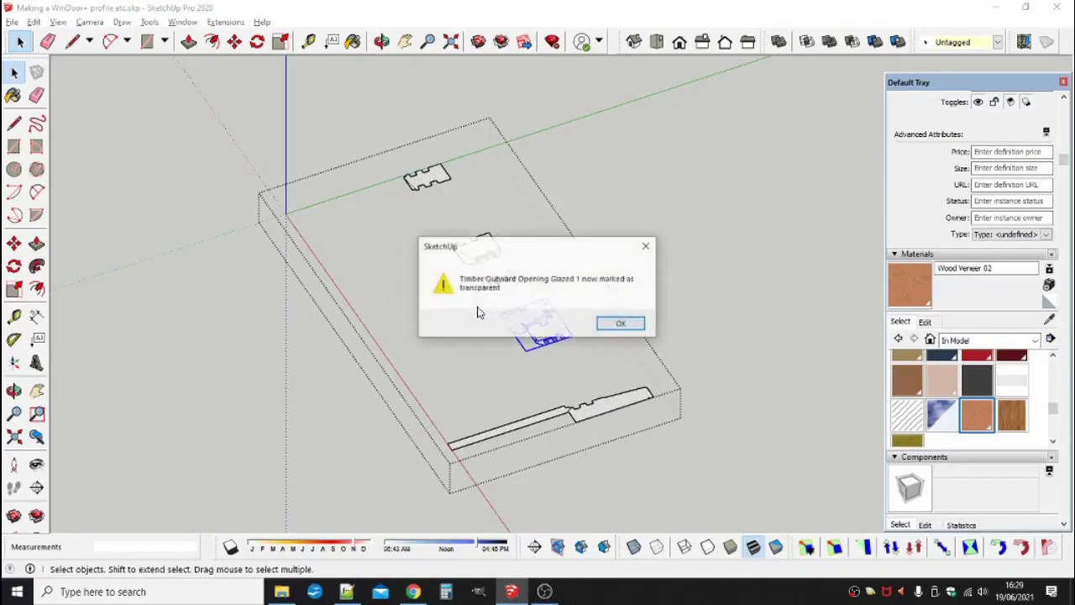
left_click(613, 326)
- Assign the sill profile type to the Timber Sill 1 component
left_click(615, 403)
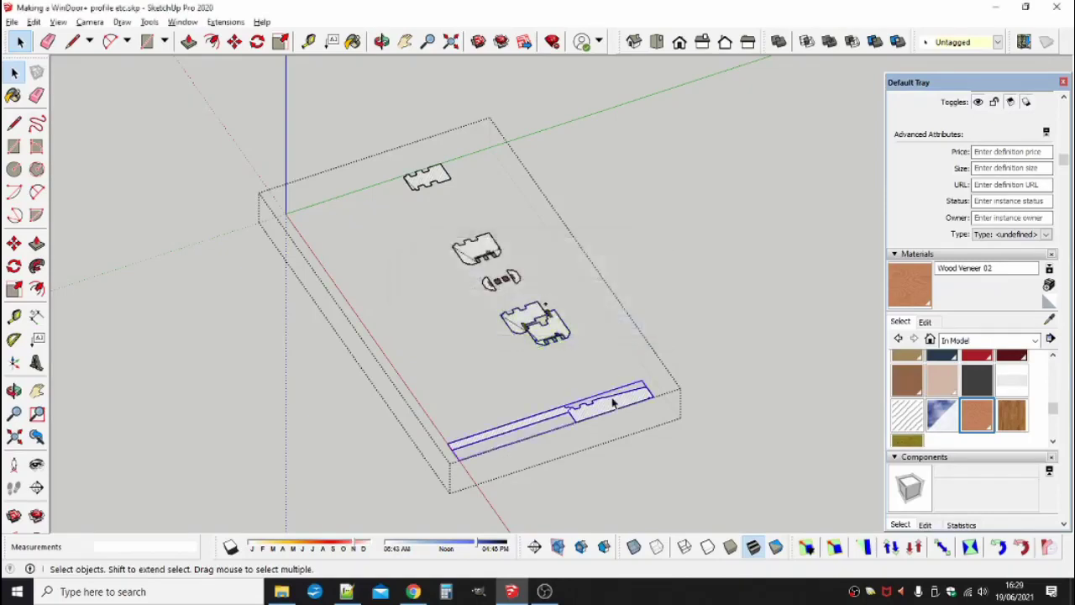
right_click(615, 404)
left_click(681, 448)
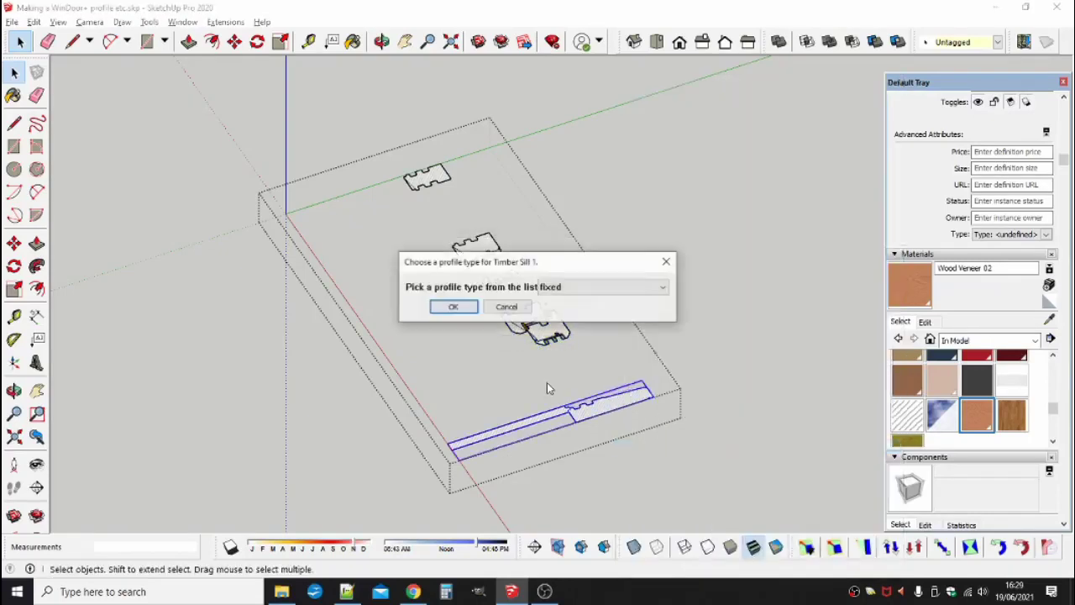
left_click(588, 287)
left_click(568, 345)
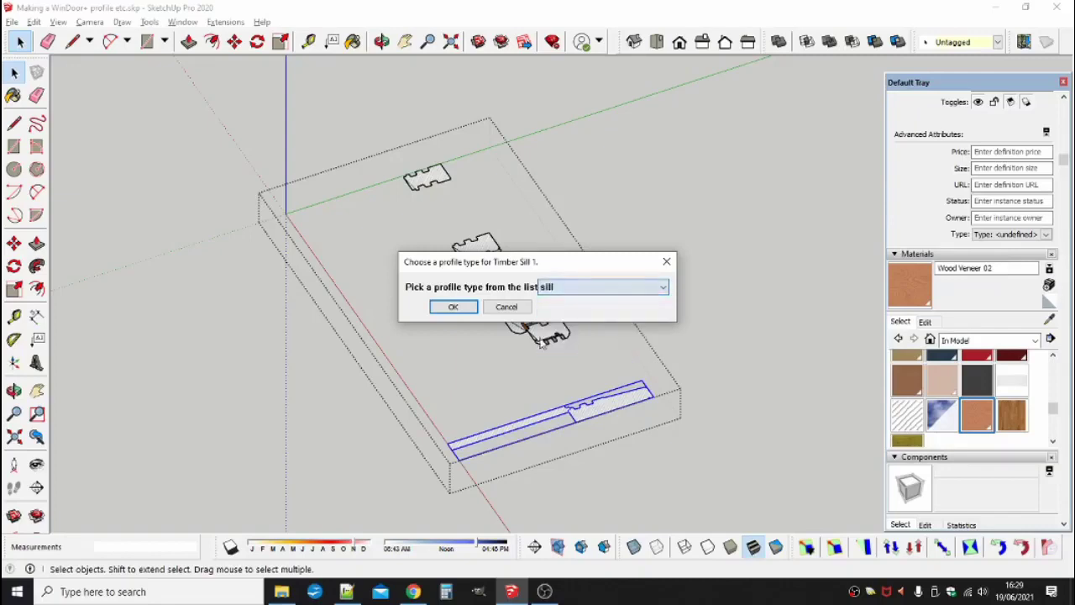
left_click(454, 308)
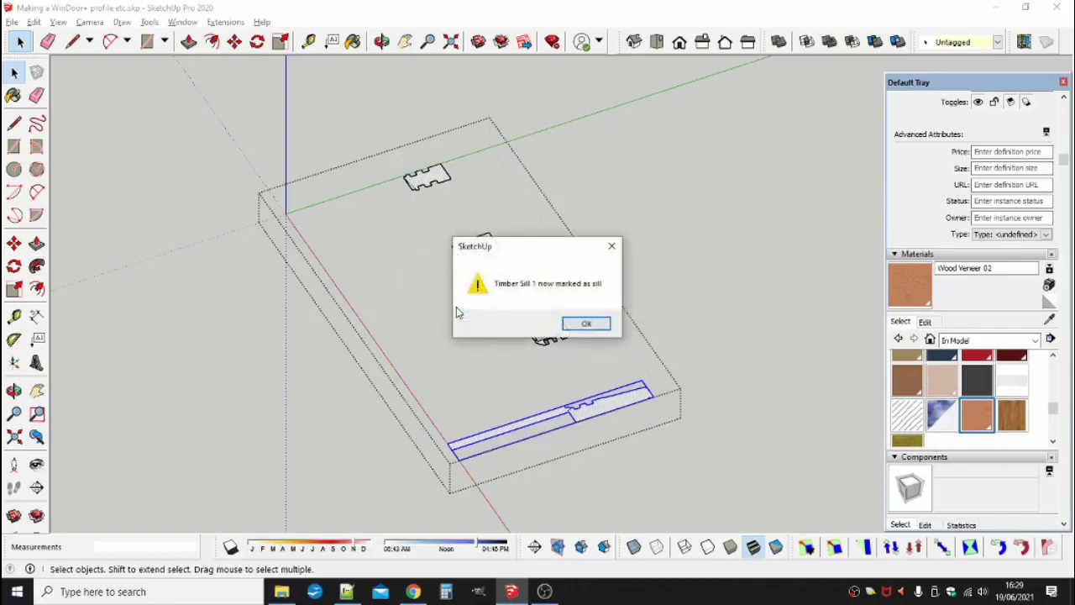
left_click(582, 326)
scroll(376, 310, "down", 3)
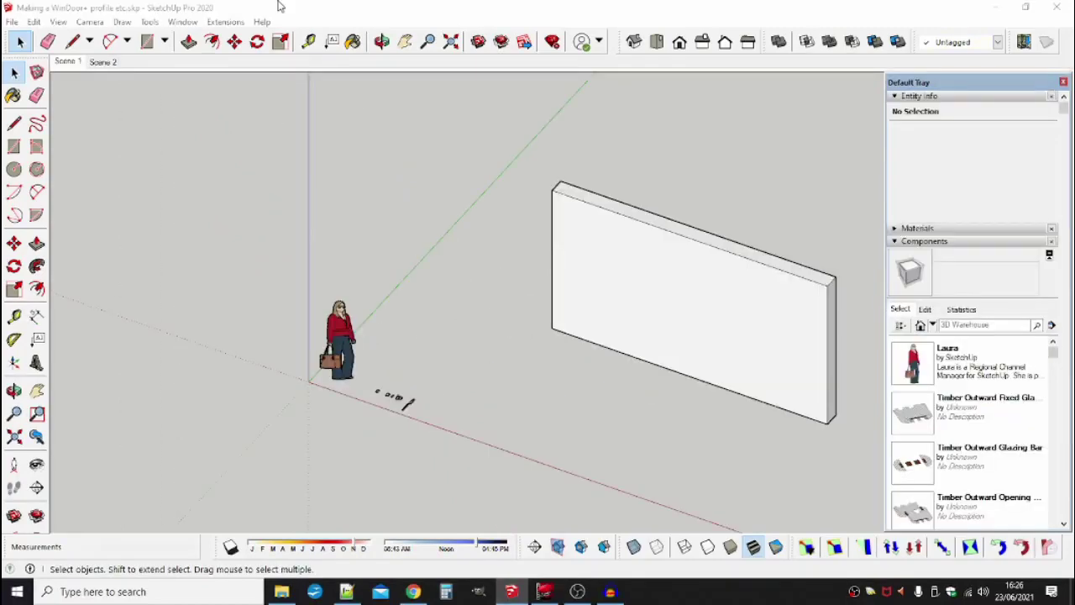
- Set up single rectangular custom-profile window W1 in 3D, 0.838 m by 1.524 m, with glazing bars and sill, without arrows, and wall thickness 0.406 m
left_click(224, 23)
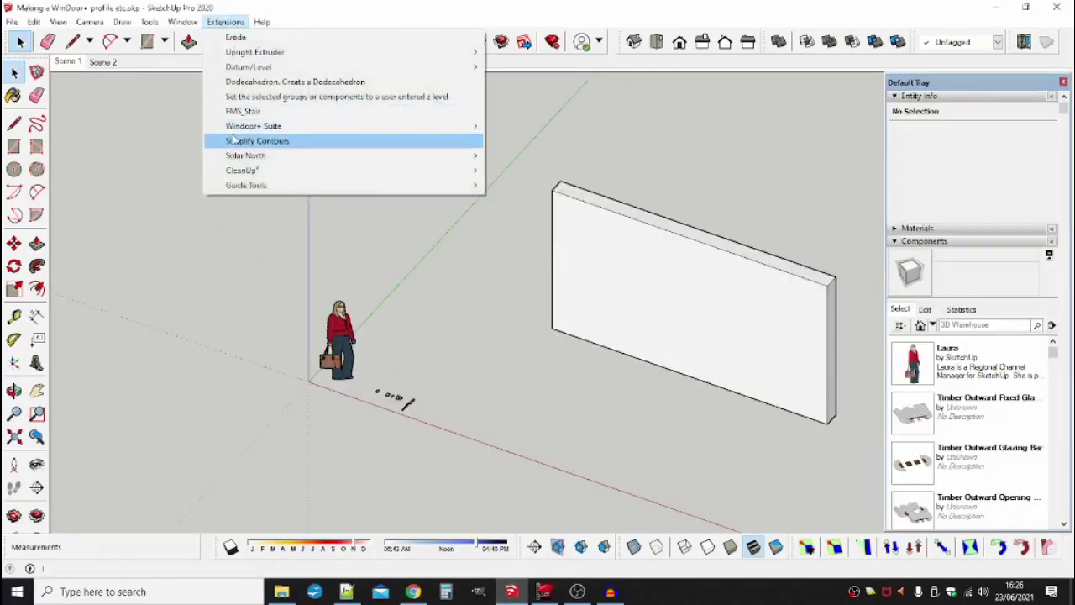
mouse_move(289, 131)
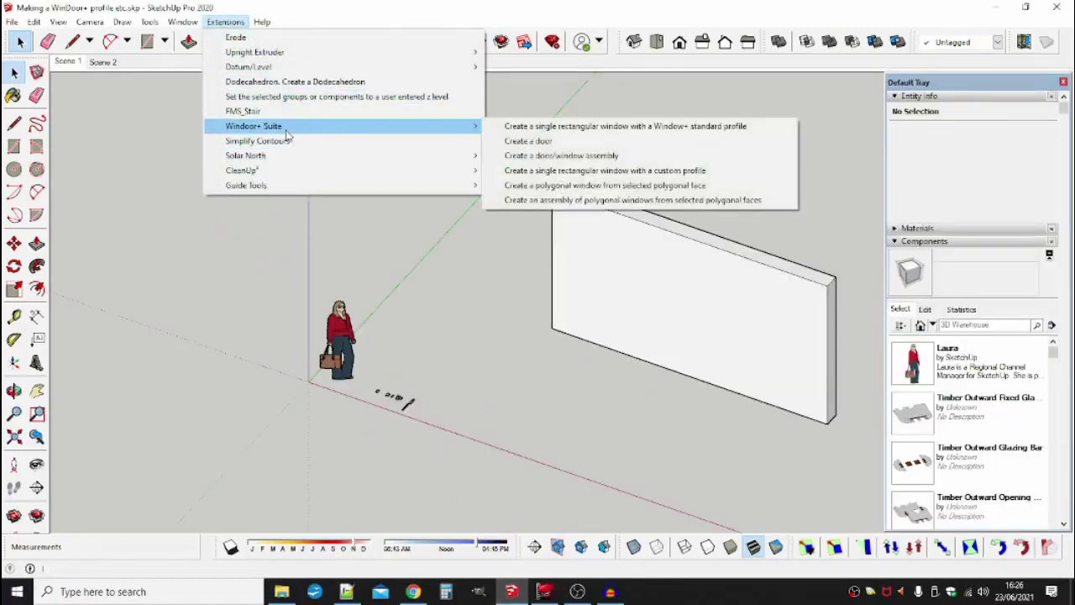
left_click(590, 171)
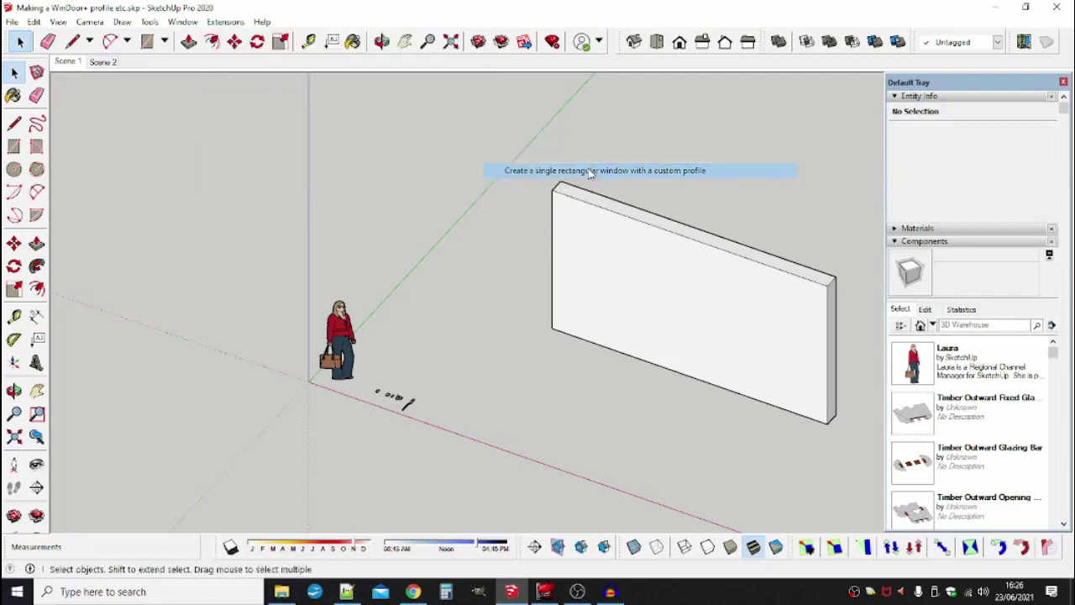
left_click(551, 265)
left_click(550, 289)
left_click(550, 309)
left_click(550, 332)
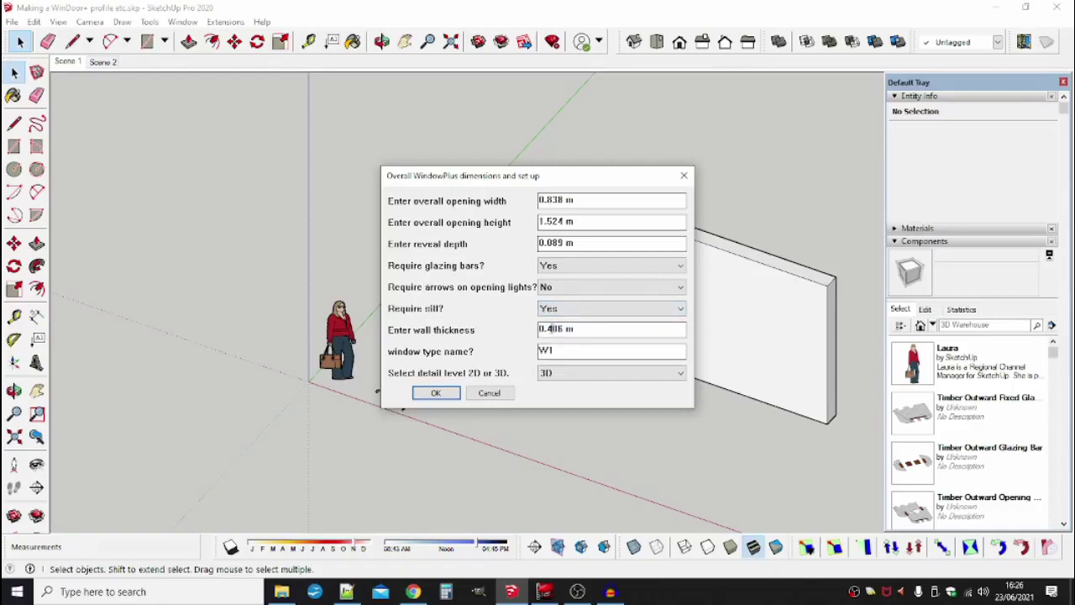
left_click(436, 392)
- Accept the custom profile for window W1 and place the window on the front face of the wall
left_click(583, 333)
left_click(432, 305)
left_click(579, 298)
- Open window W1's glazing bars for custom editing, with both the bars and bar editing set to Yes
right_click(597, 269)
left_click(617, 379)
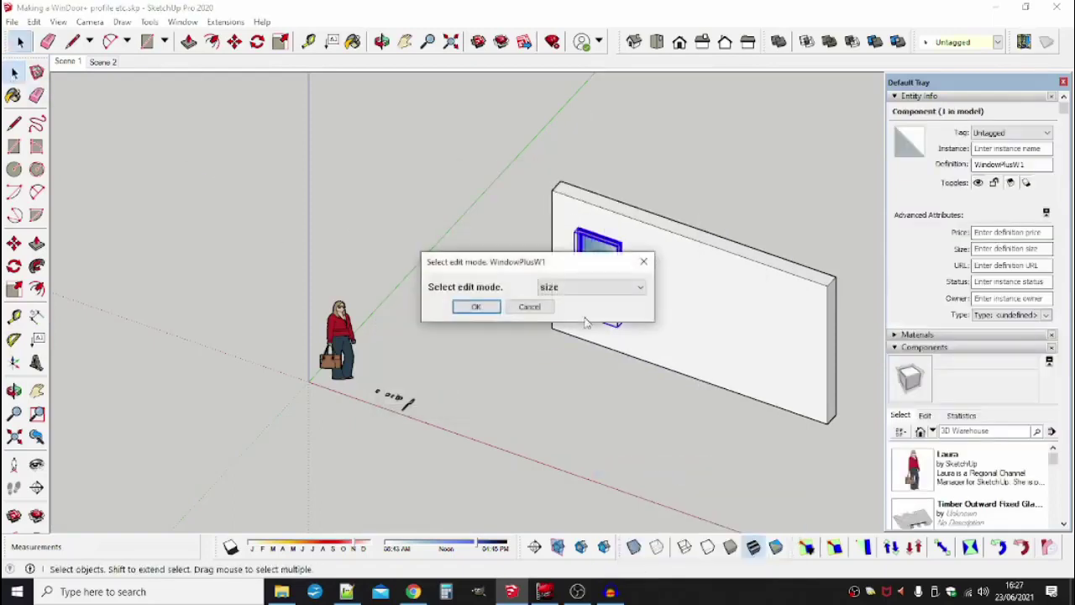
left_click(592, 286)
left_click(576, 430)
left_click(477, 308)
left_click(580, 297)
left_click(573, 321)
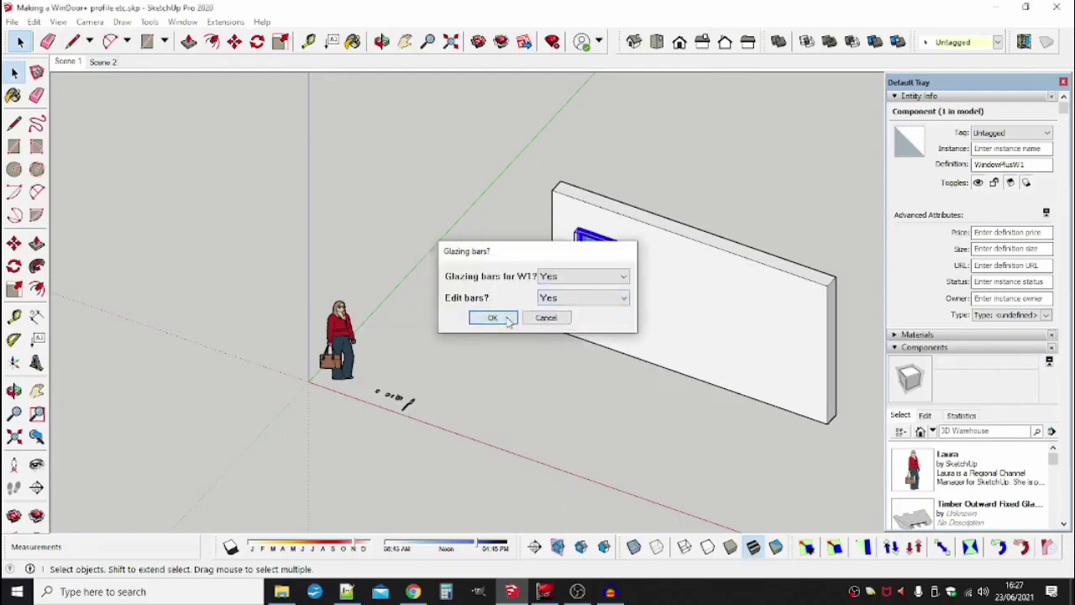
left_click(495, 319)
- Divide the glazing of window W1 with two horizontal glazing bars and one vertical glazing bar
left_click(409, 308)
type("2")
key("Tab")
type("1")
left_click(545, 319)
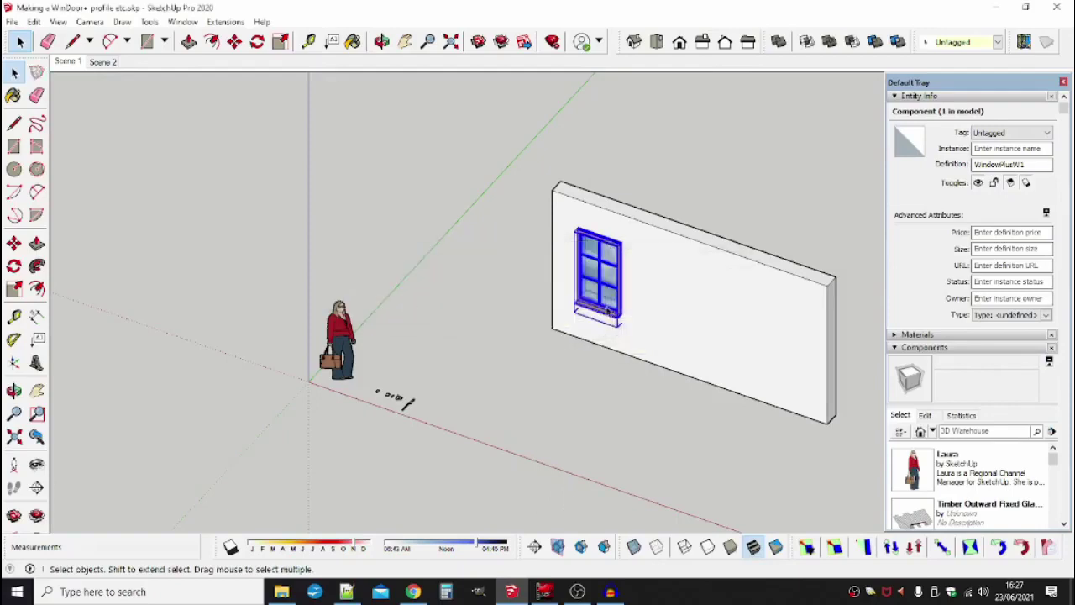
- Choose the sill edit mode for window W1 and turn the sill on
scroll(618, 320, "up", 8)
right_click(560, 324)
left_click(625, 472)
left_click(590, 286)
left_click(557, 357)
left_click(475, 308)
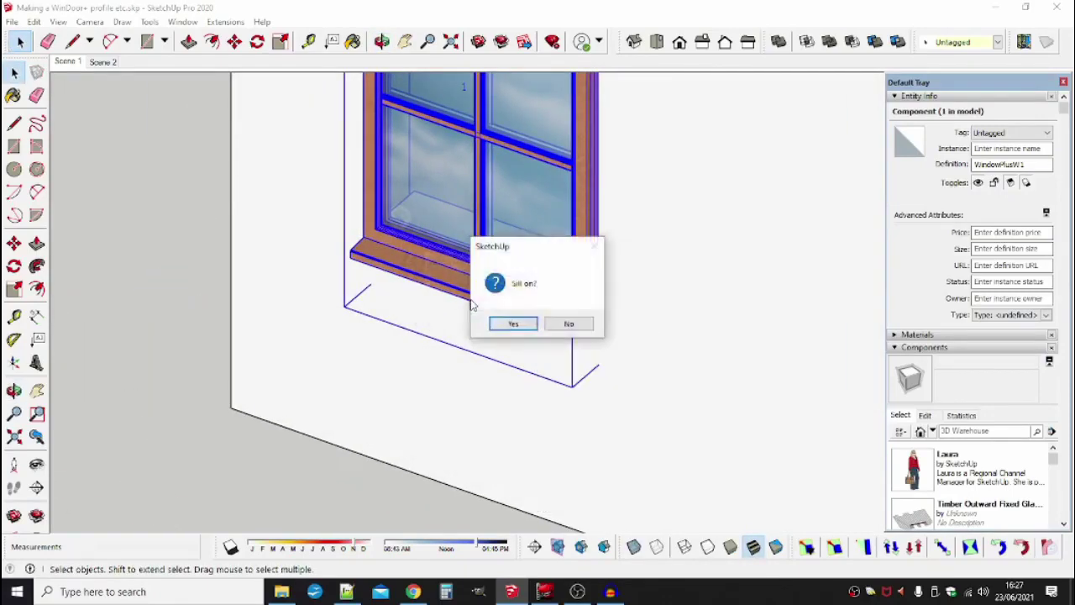
left_click(514, 321)
- Set the sill with 0.05 reveal depth, sill extension on, stooling type with stool, 0.1 extension width and 0.051 m stool height
left_click(562, 328)
left_click(560, 268)
left_click(571, 290)
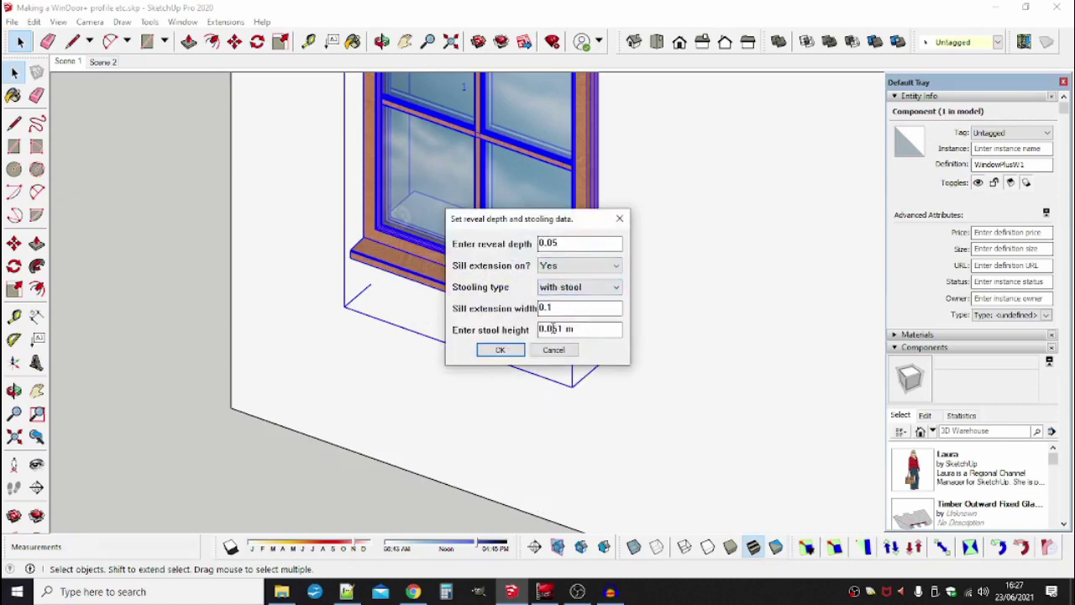
left_click(515, 352)
- Cut the wall opening for window W1 with the custom window's cut opening edit mode
scroll(509, 261, "down", 4)
right_click(509, 211)
left_click(621, 468)
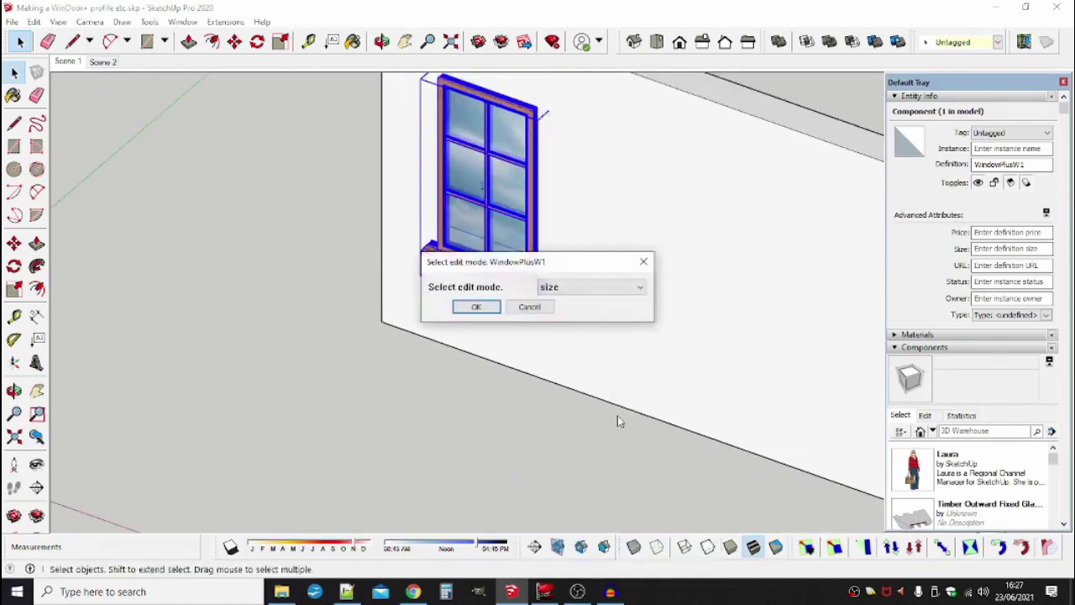
left_click(601, 287)
left_click(611, 475)
left_click(478, 308)
left_click(598, 325)
- Push/Pull the wall opening's bottom face beneath the timber sill by about 0.033 m
mouse_move(554, 294)
middle_mouse_down()
mouse_move(516, 331)
mouse_move(542, 293)
middle_mouse_up()
scroll(544, 287, "up", 6)
left_click(135, 267)
key("p")
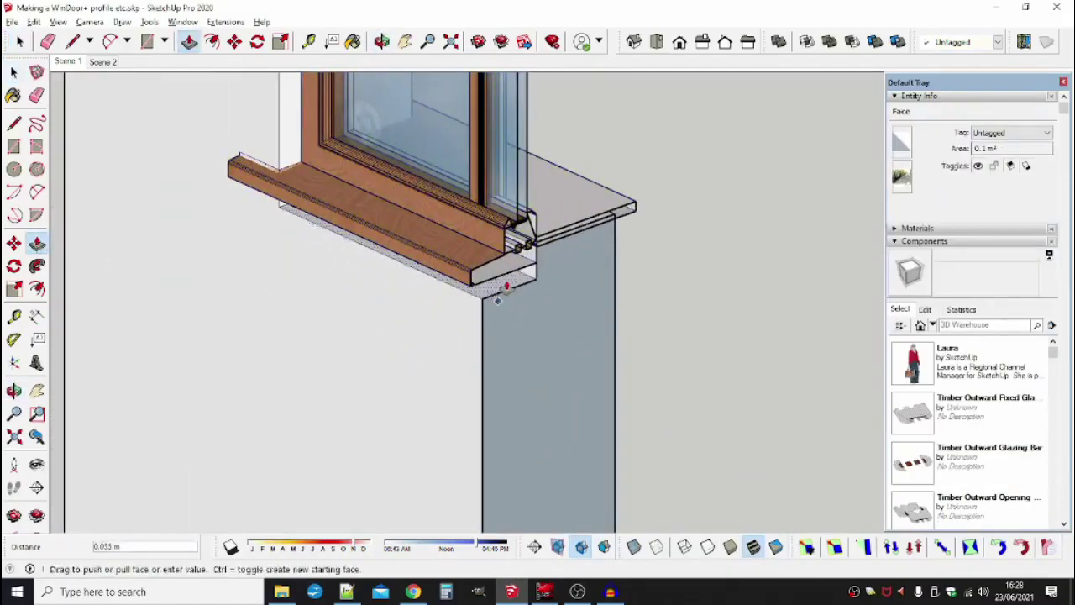
scroll(586, 216, "up", 2)
scroll(580, 219, "up", 2)
scroll(477, 356, "down", 6)
key("space")
- Turn off the section cut display so the whole wall and window are shown from the front
middle_click_drag(137, 237, 176, 198)
left_click(582, 546)
middle_click_drag(638, 261, 351, 247)
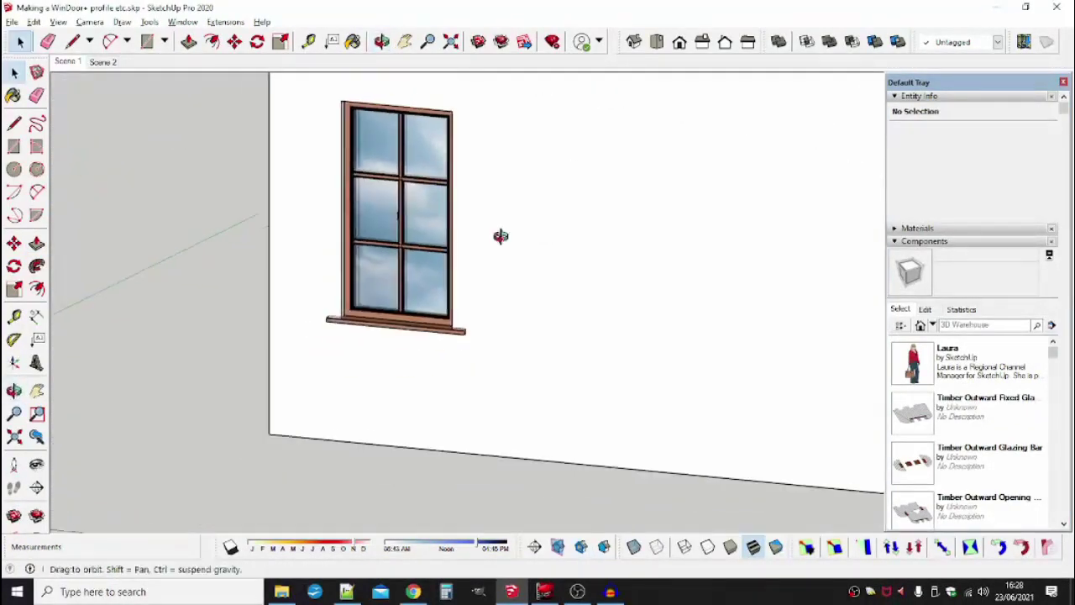
middle_click_drag(499, 235, 372, 288)
- Add an o-shaped outer frame with a plain profile to window W1
left_click(372, 288)
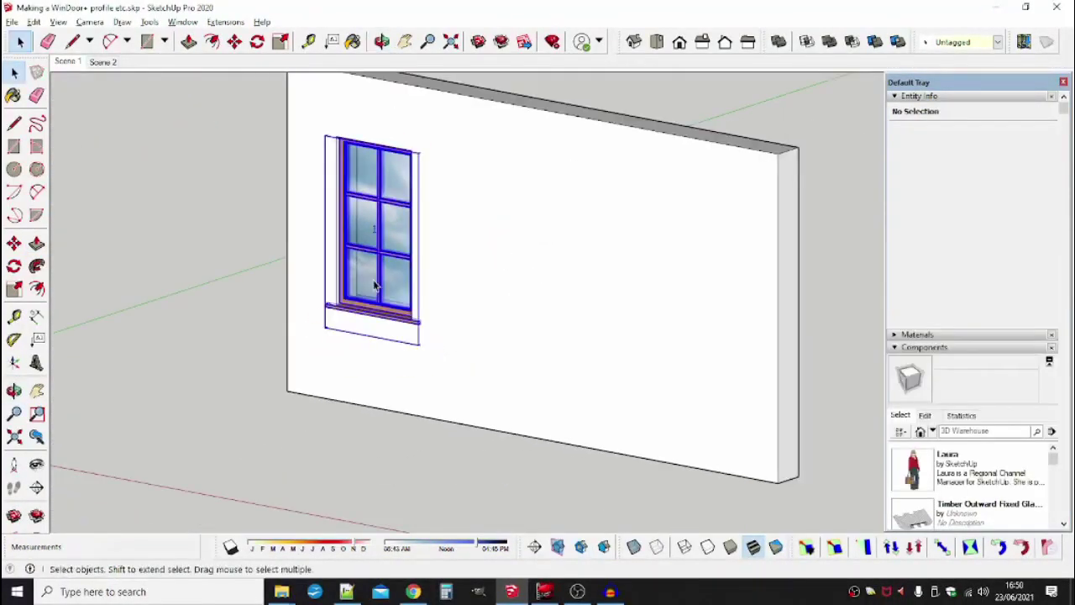
right_click(375, 285)
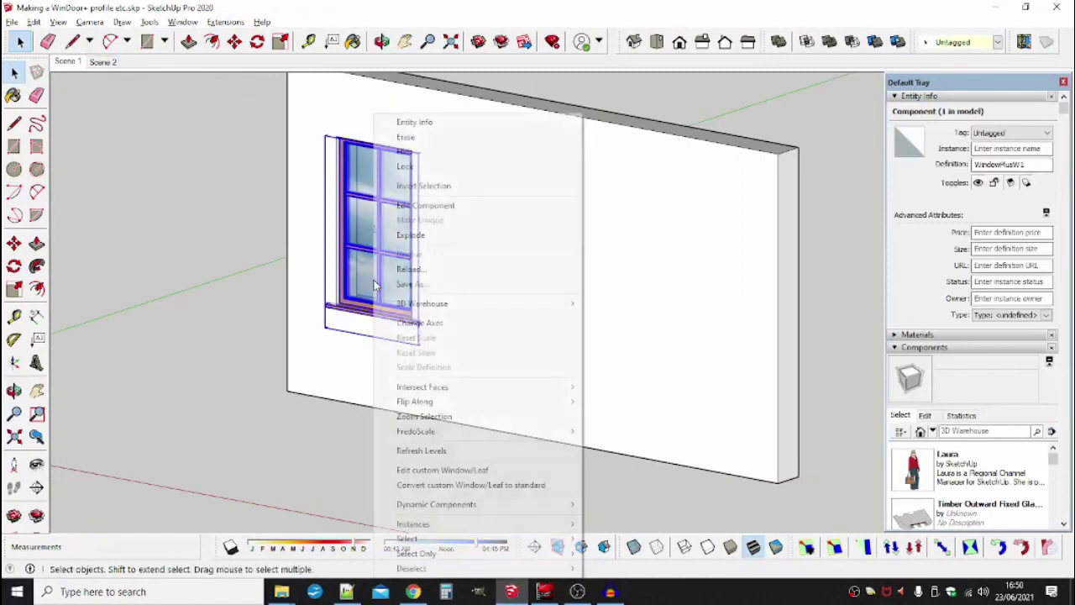
left_click(471, 471)
left_click(605, 291)
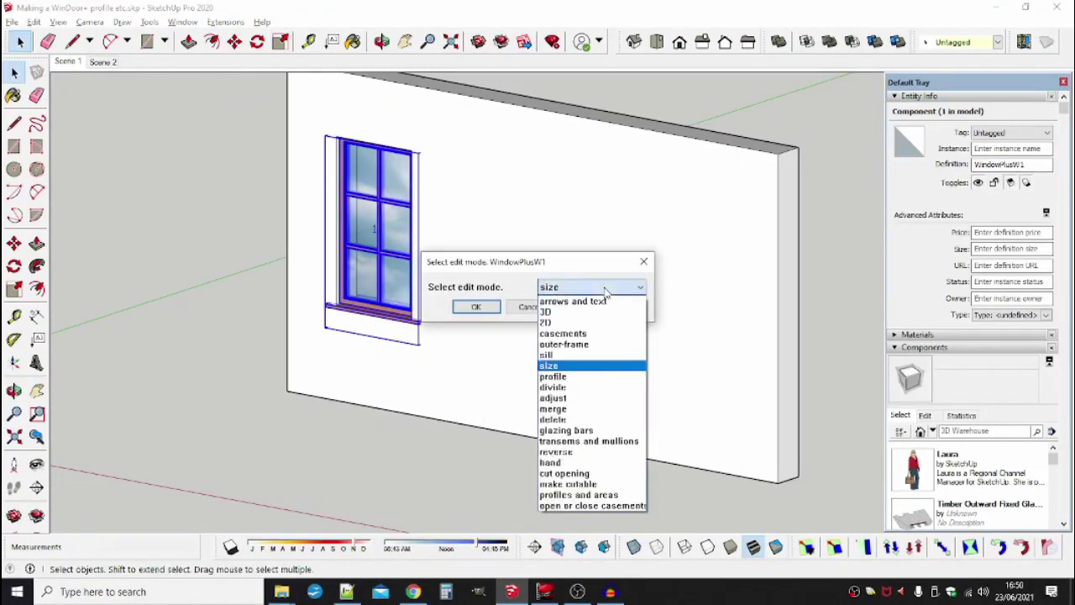
left_click(588, 345)
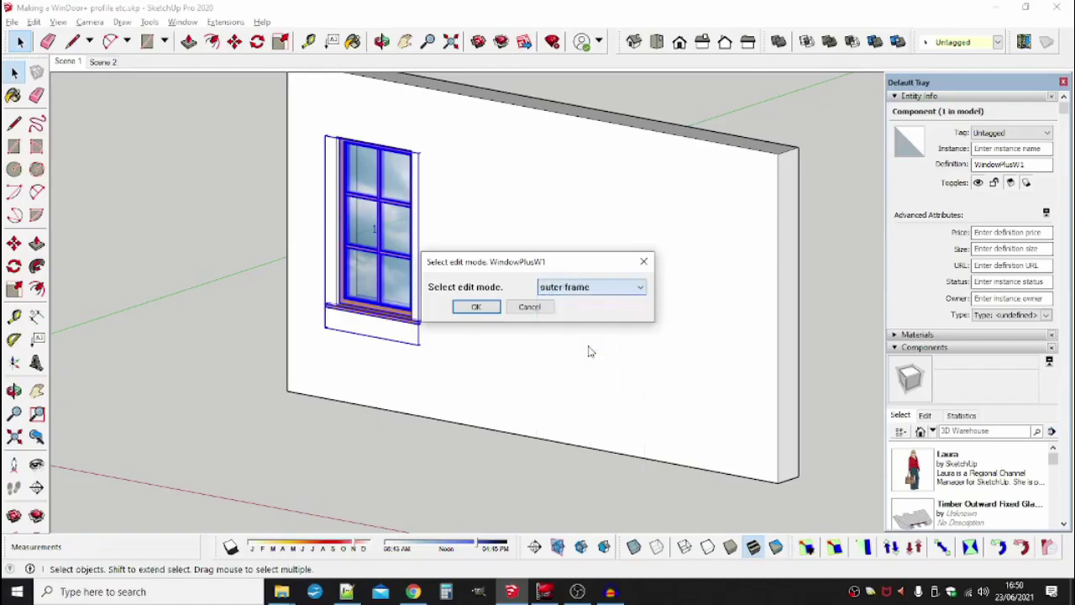
left_click(491, 310)
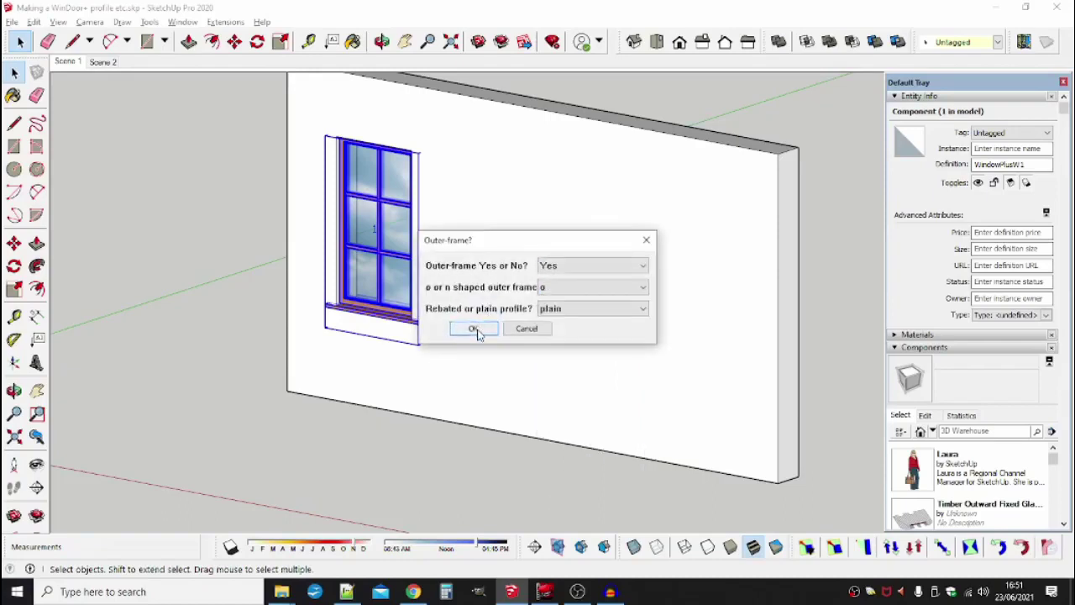
left_click(475, 329)
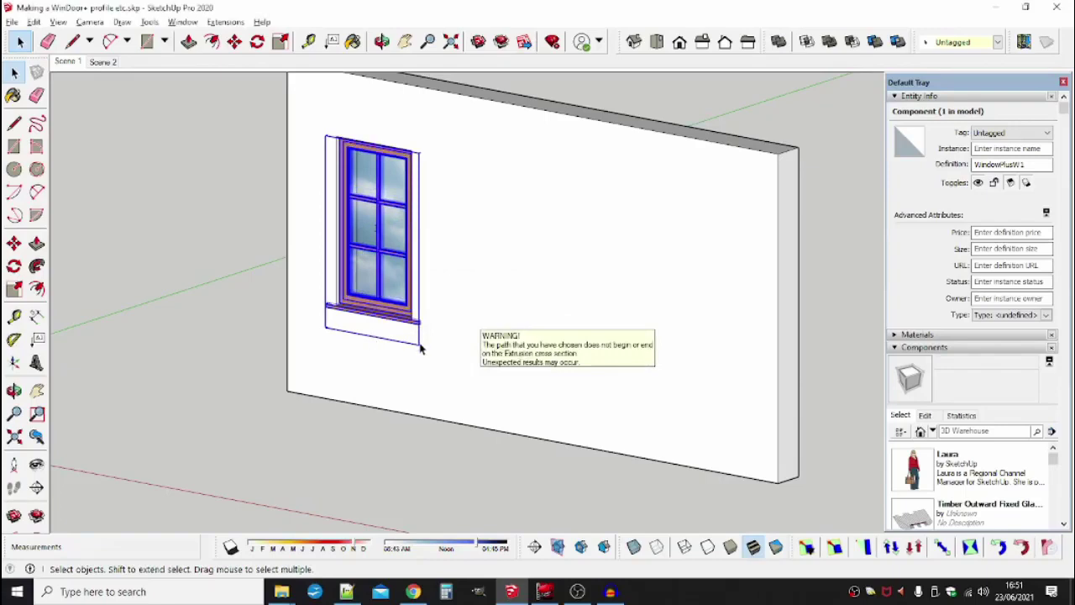
scroll(386, 304, "up", 2)
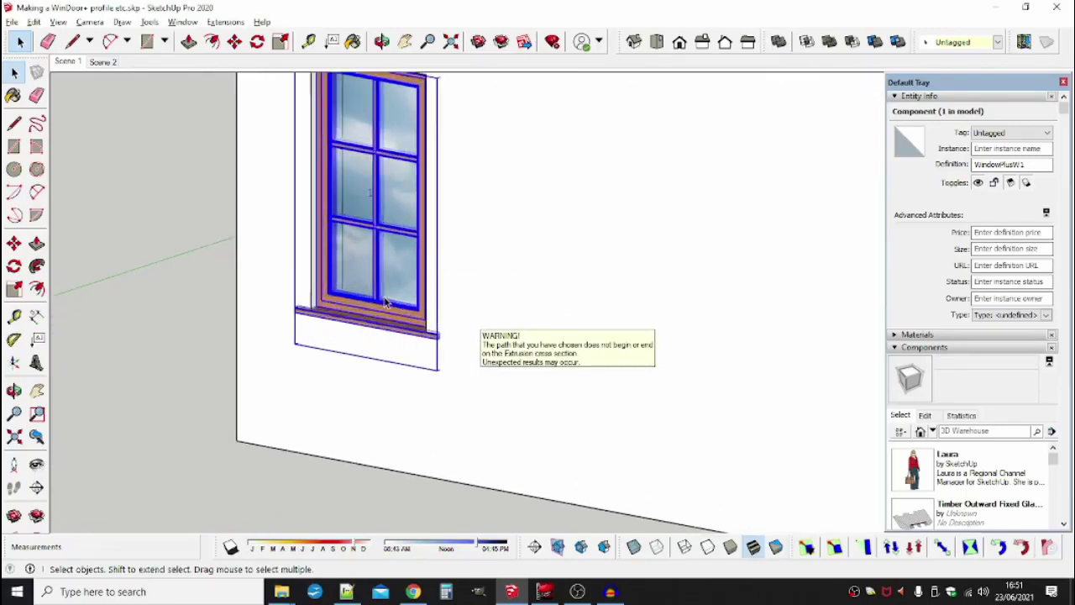
scroll(422, 283, "down", 2)
left_click(101, 266)
- Open the window component and its nested part to examine how the outer frame, sill and sill extension meet
middle_click_drag(101, 266, 406, 361)
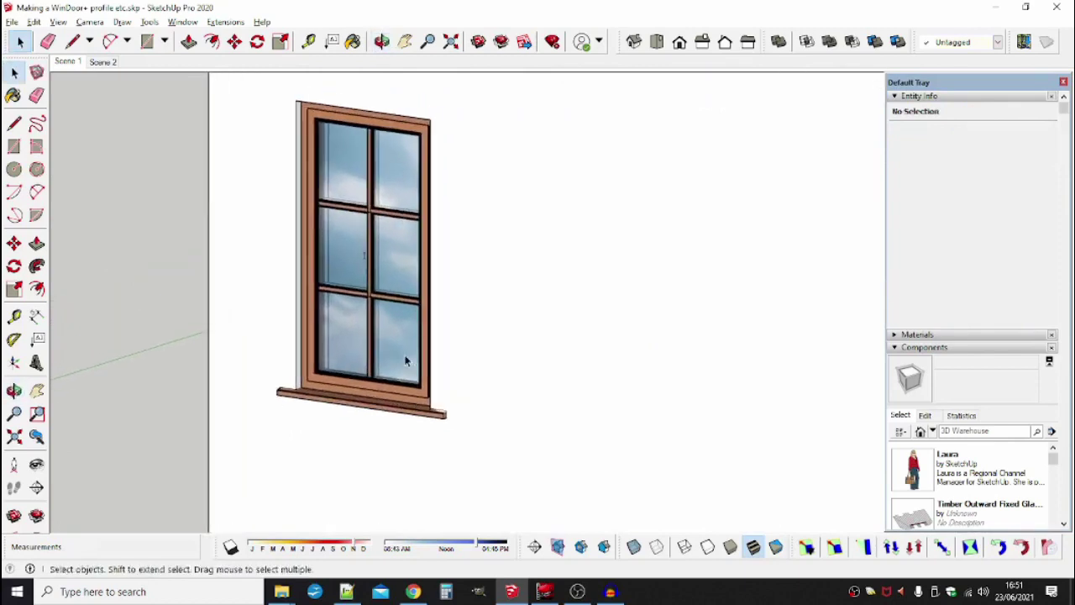
double_click(373, 391)
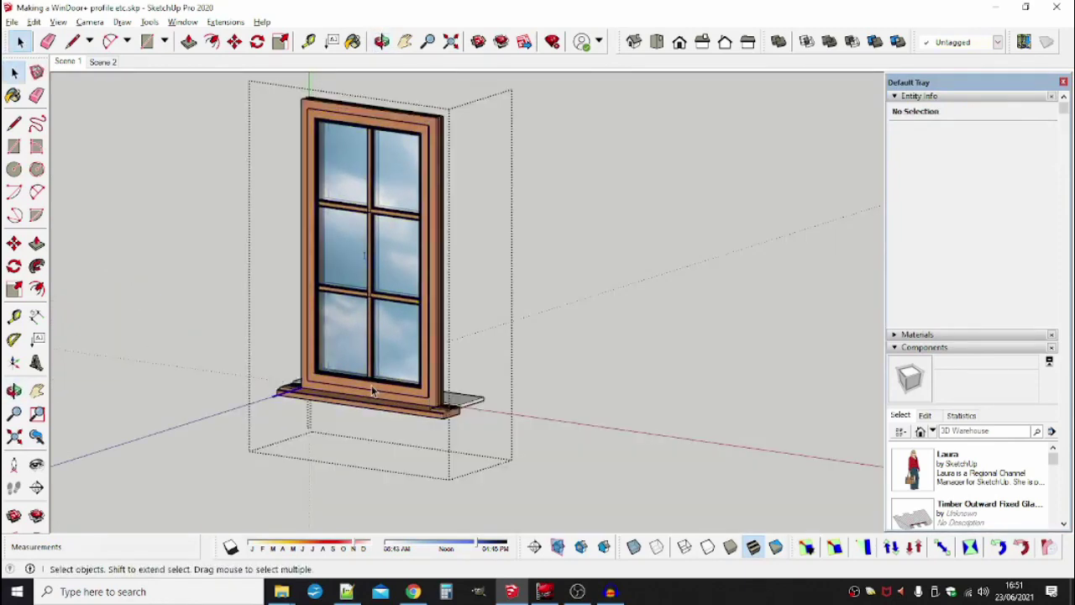
scroll(371, 384, "up", 2)
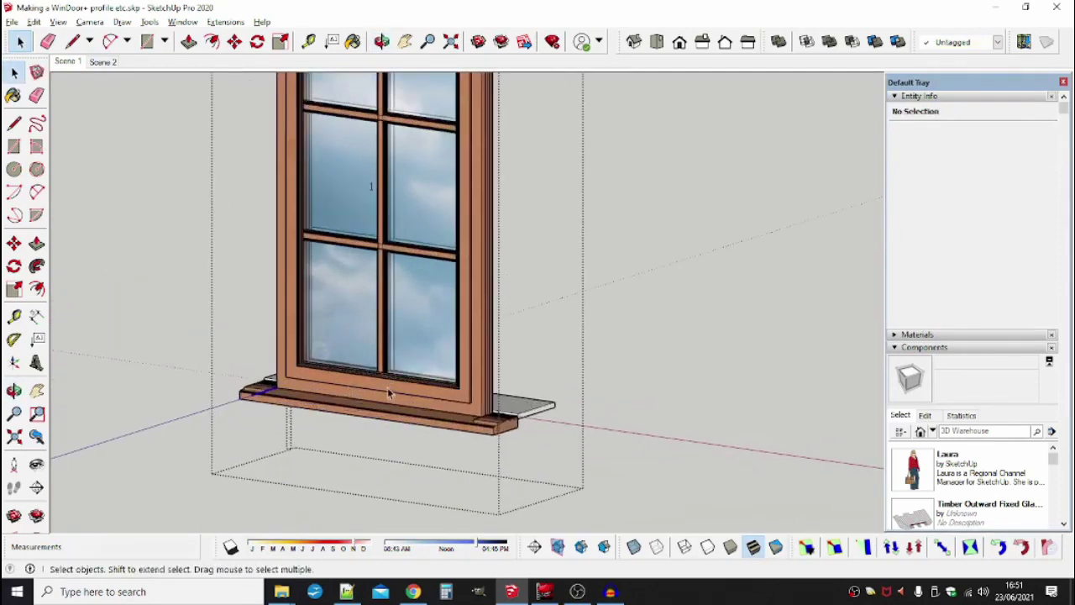
middle_click_drag(328, 391, 261, 333)
scroll(572, 267, "up", 4)
scroll(554, 281, "down", 3)
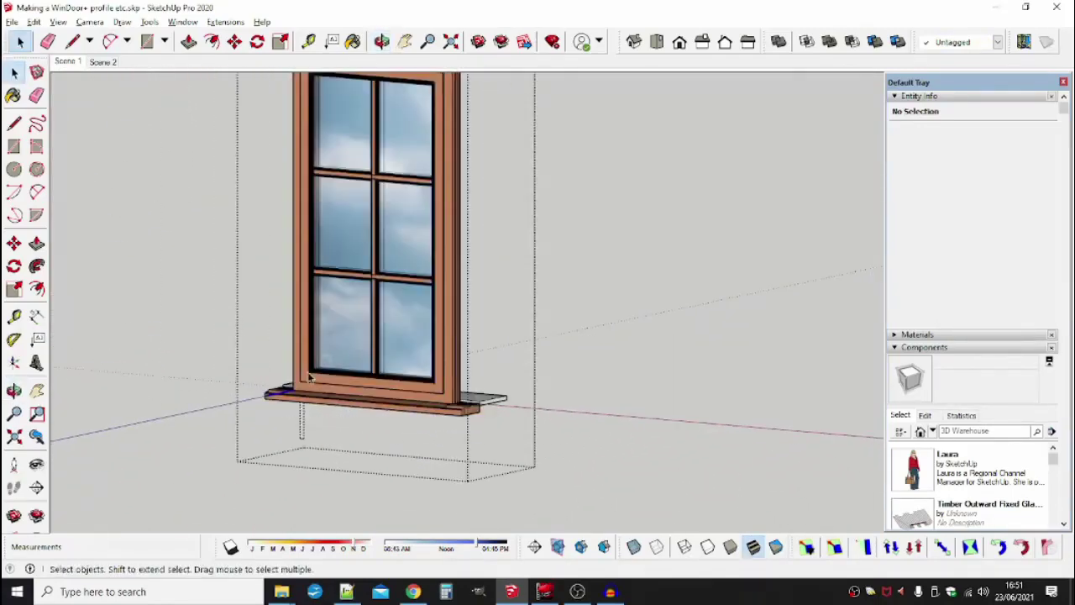
double_click(308, 373)
scroll(327, 378, "up", 2)
middle_click_drag(322, 372, 328, 350)
scroll(303, 366, "up", 4)
middle_click_drag(372, 288, 380, 336)
scroll(409, 360, "down", 5)
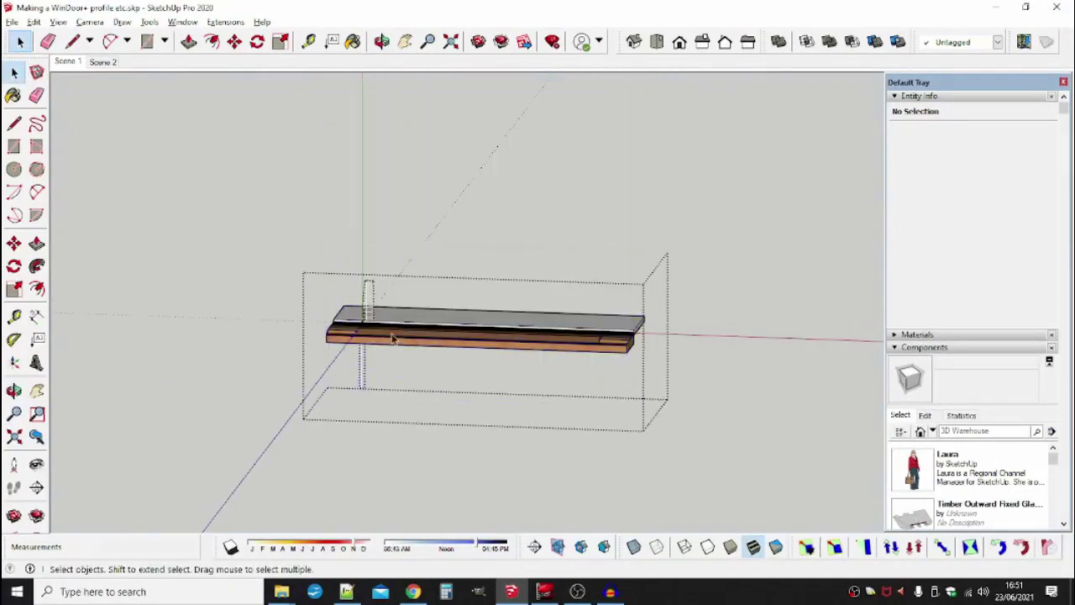
- Examine the sill end and hidden profile components at the frame's lower corner, and close the window component
scroll(361, 319, "up", 6)
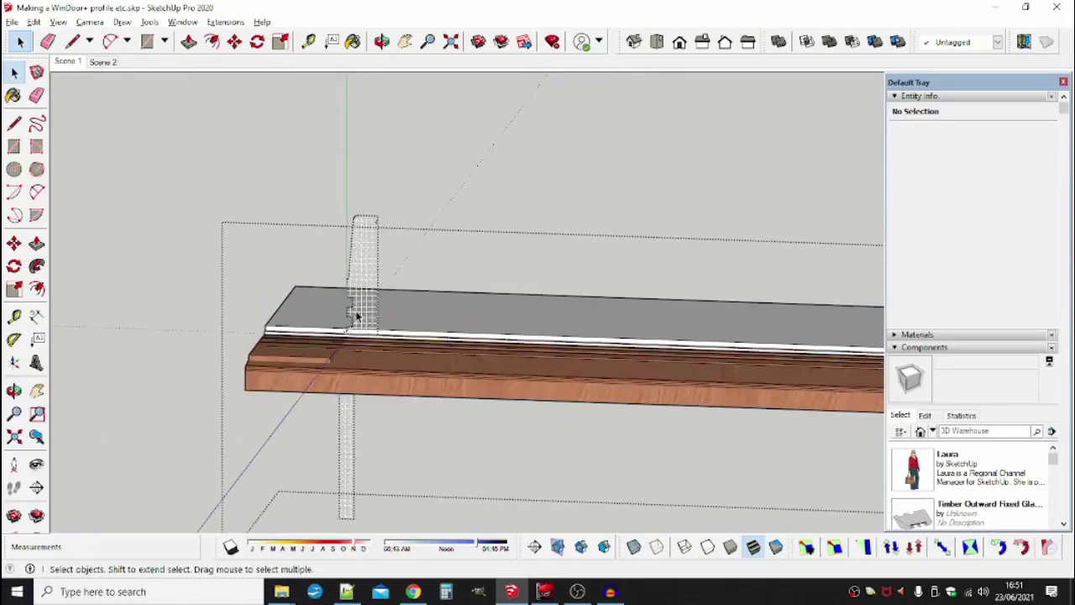
scroll(356, 317, "down", 2)
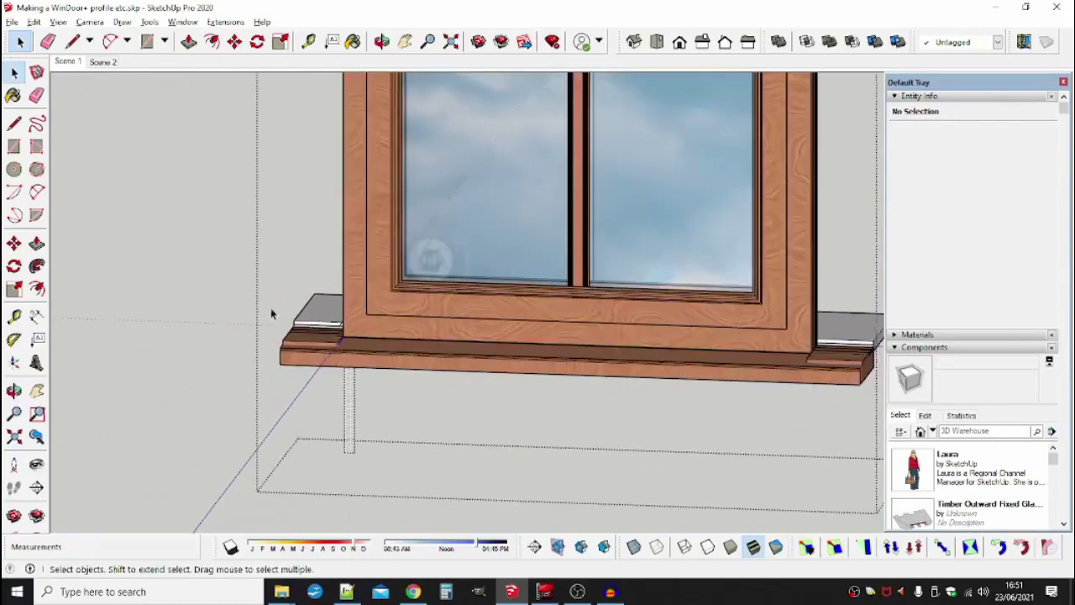
middle_click_drag(403, 346, 363, 344)
scroll(362, 344, "up", 5)
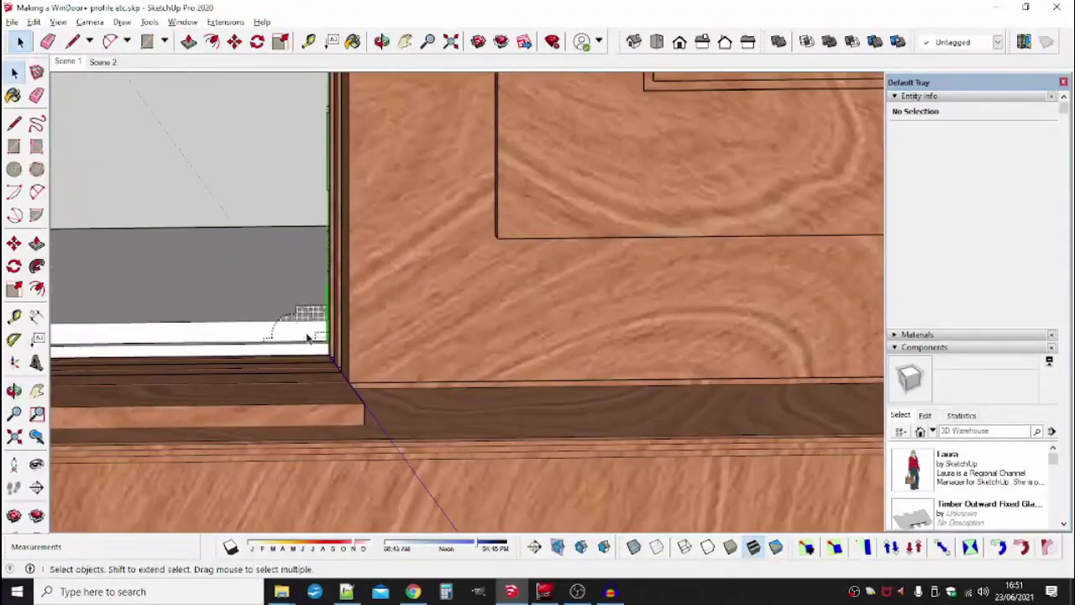
scroll(305, 319, "down", 12)
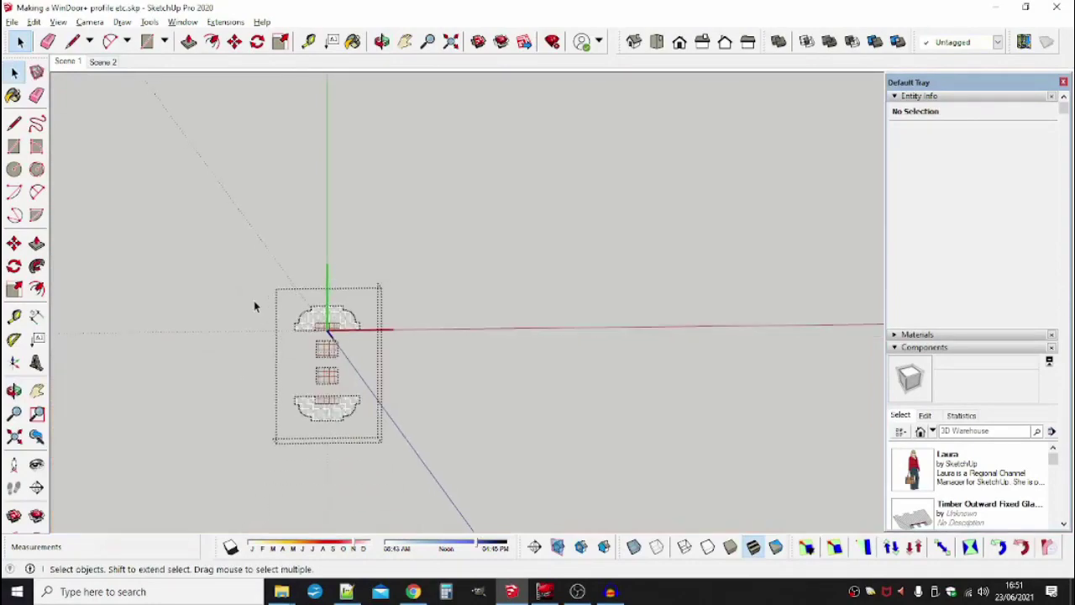
scroll(255, 308, "up", 10)
scroll(352, 299, "down", 3)
scroll(339, 308, "down", 6)
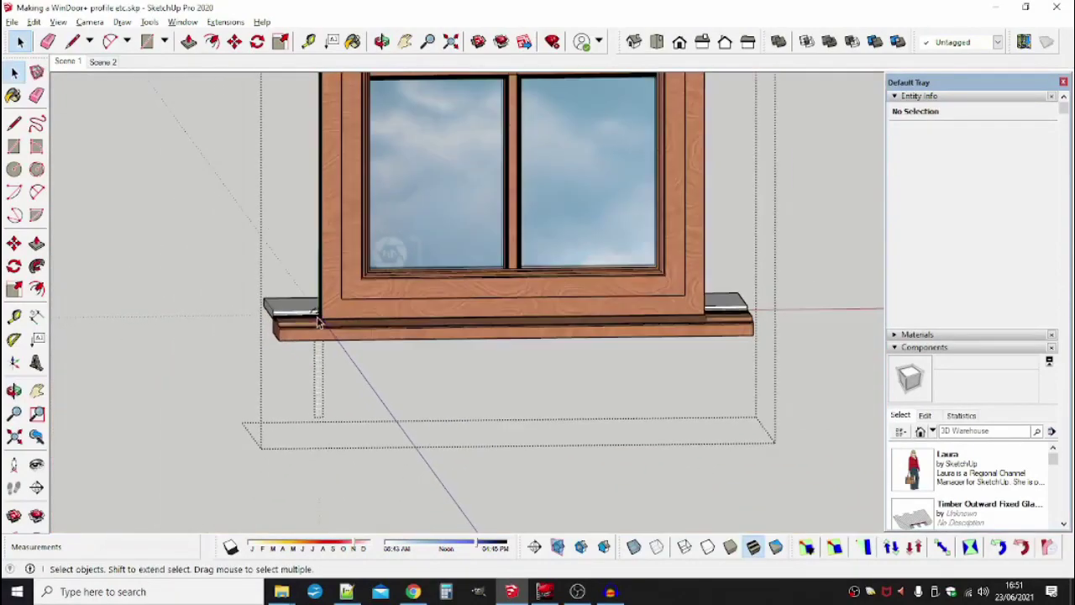
scroll(460, 332, "down", 6)
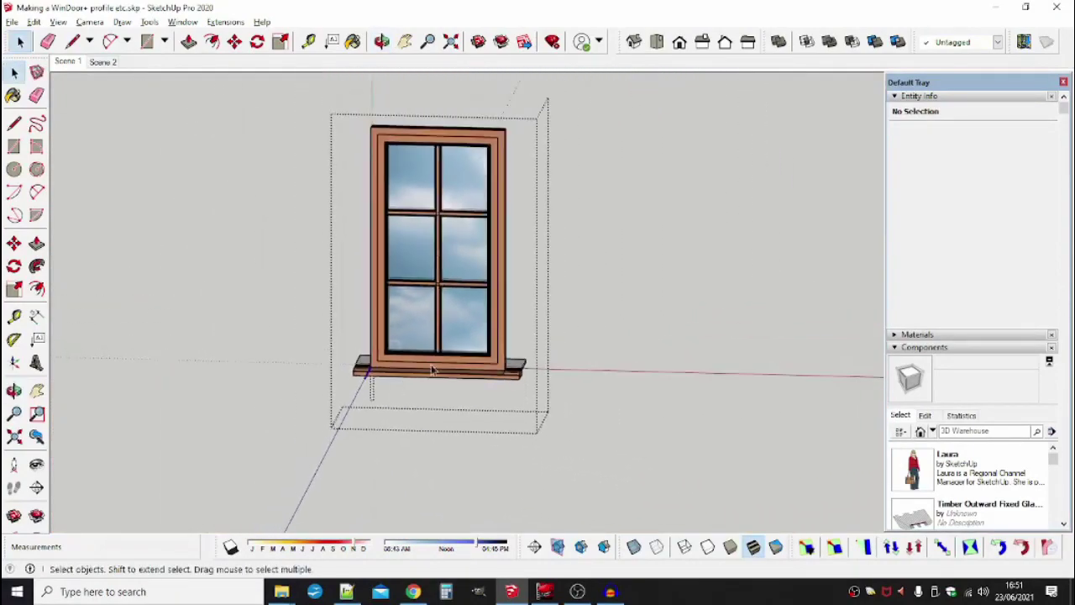
left_click(271, 380)
scroll(348, 370, "down", 2)
mouse_move(398, 386)
middle_mouse_down()
mouse_move(405, 359)
mouse_move(408, 370)
middle_mouse_up()
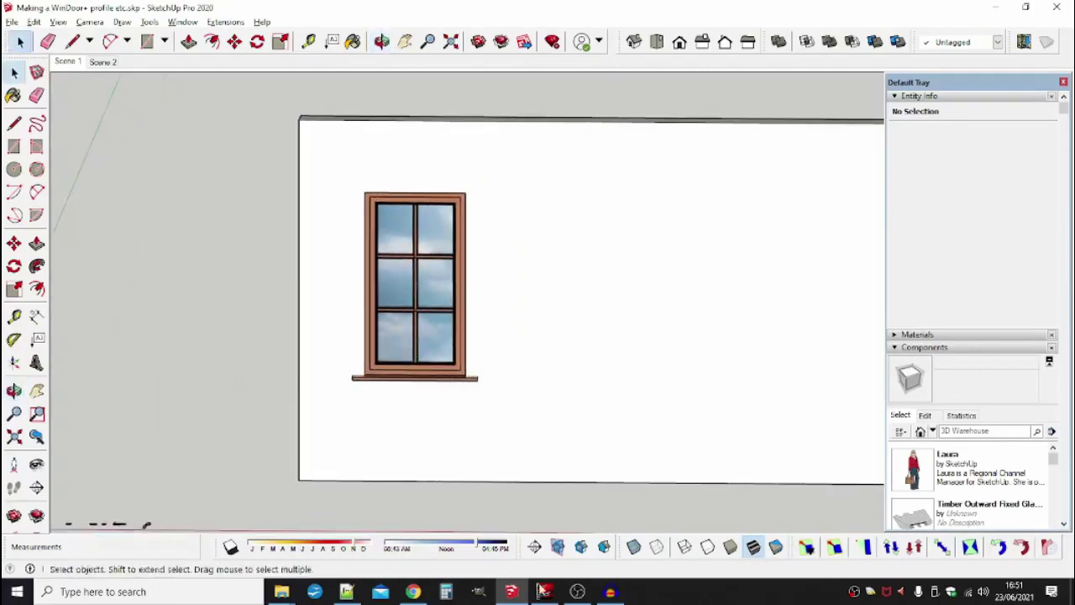